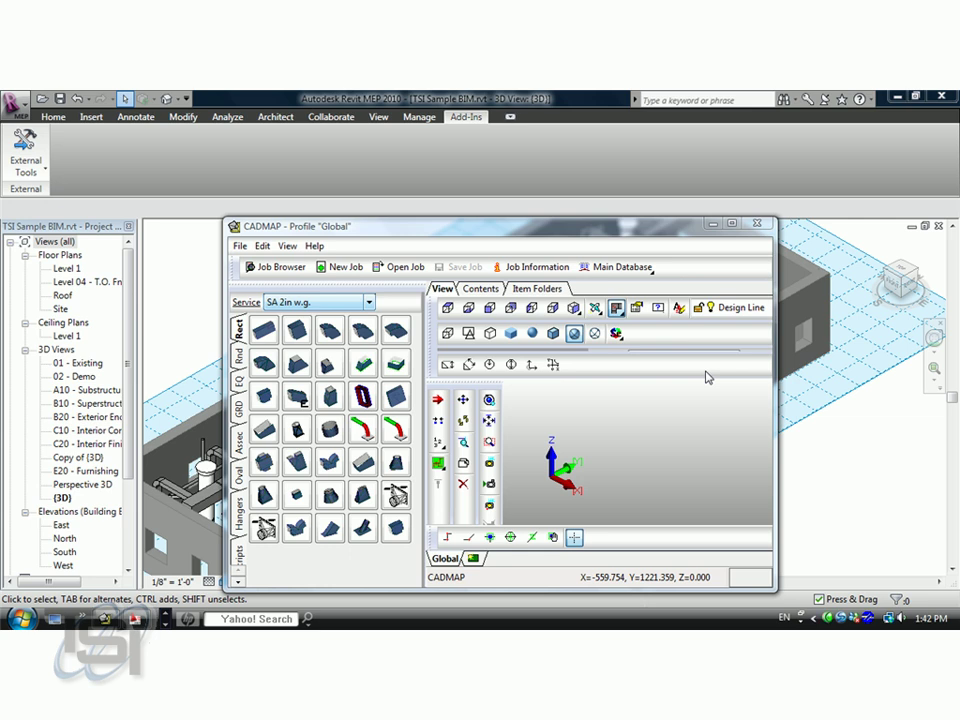
Switch to Revit MEP and select the whole supply duct network, including the elbow and riser connecting it to the rooftop unit.
left_click(589, 99)
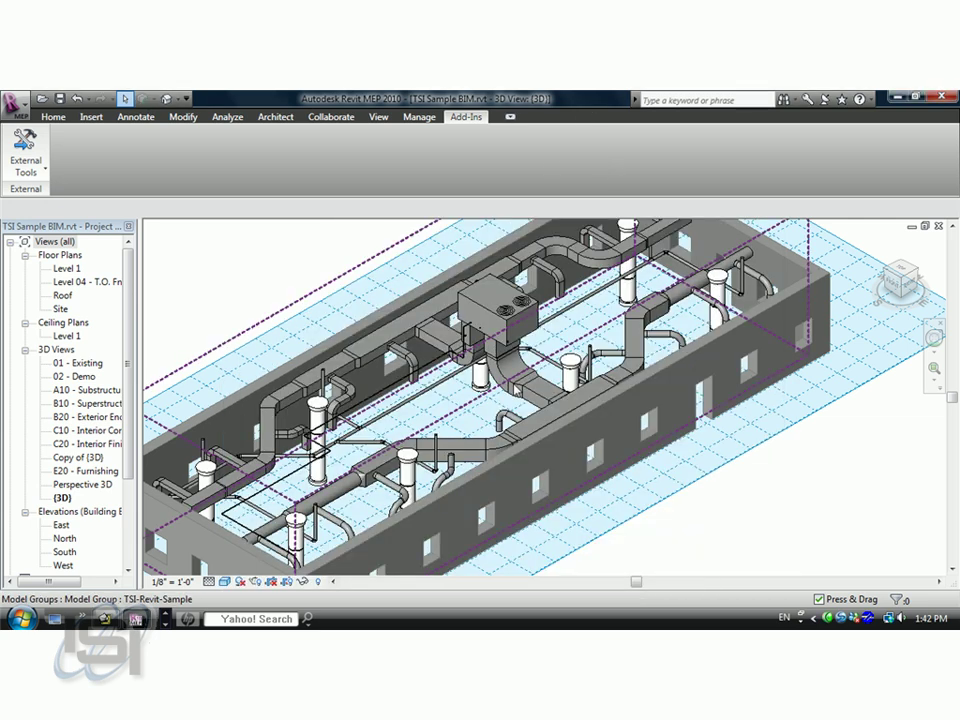
scroll(500, 390, "up", 3)
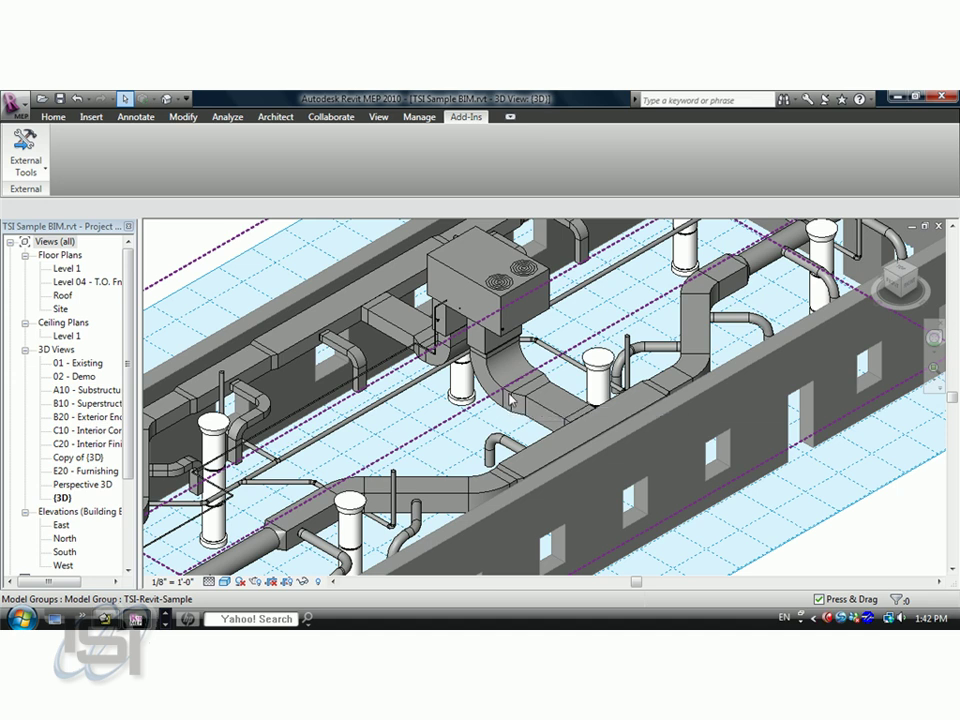
key("Tab")
key("Tab")
key("Tab")
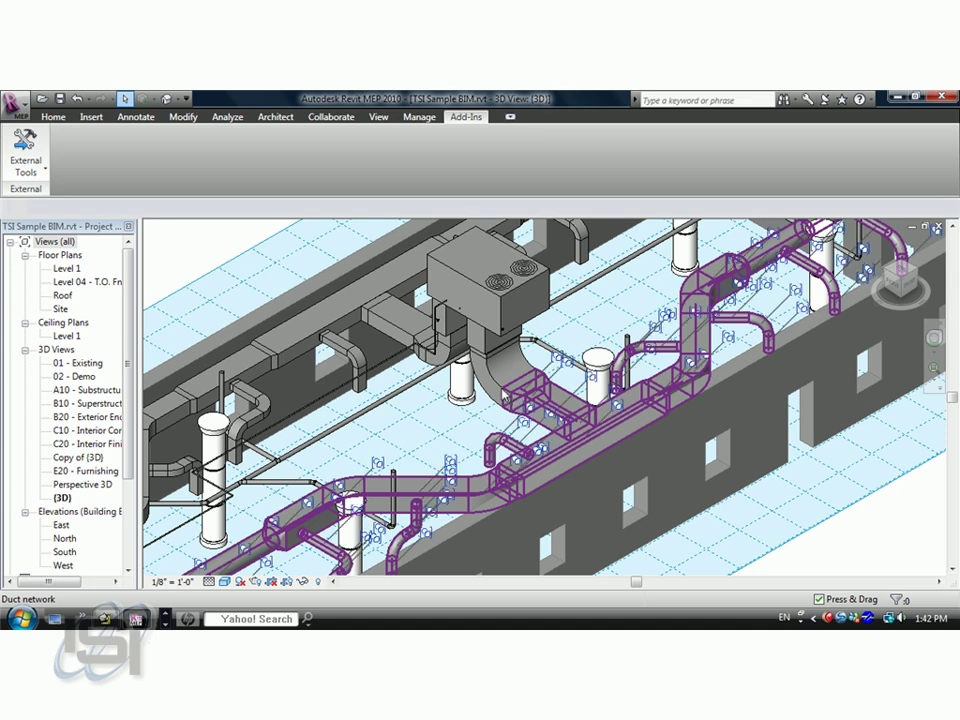
left_click(510, 398)
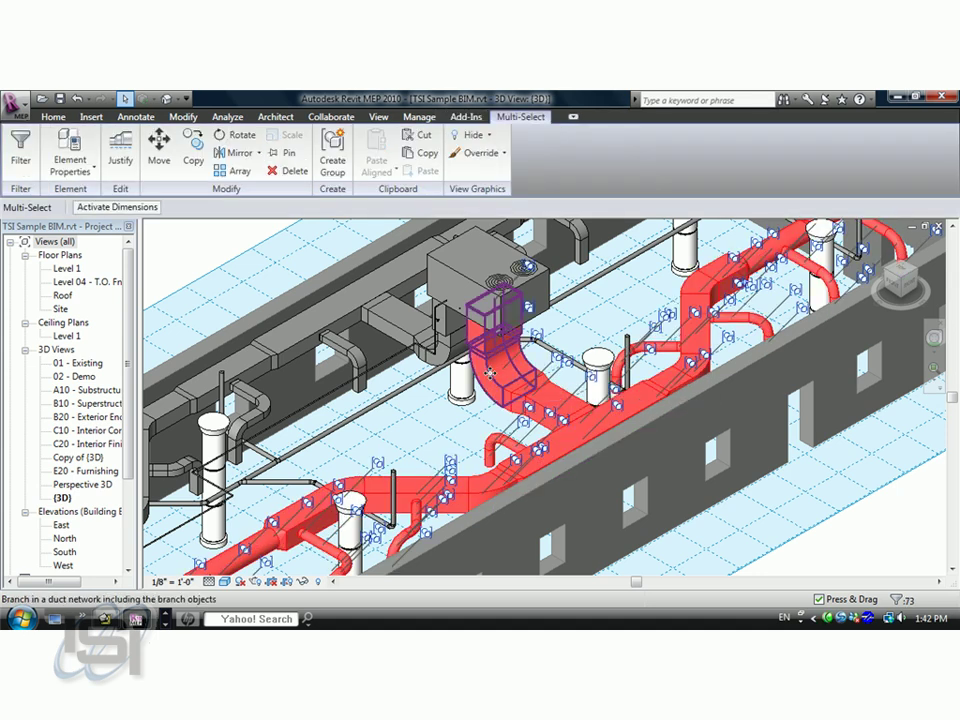
left_click(493, 378, "ctrl")
Export the selected supply ductwork's connectors as SA in the Revit MEP to FAB-Duct folder, and clear the selection.
left_click(466, 117)
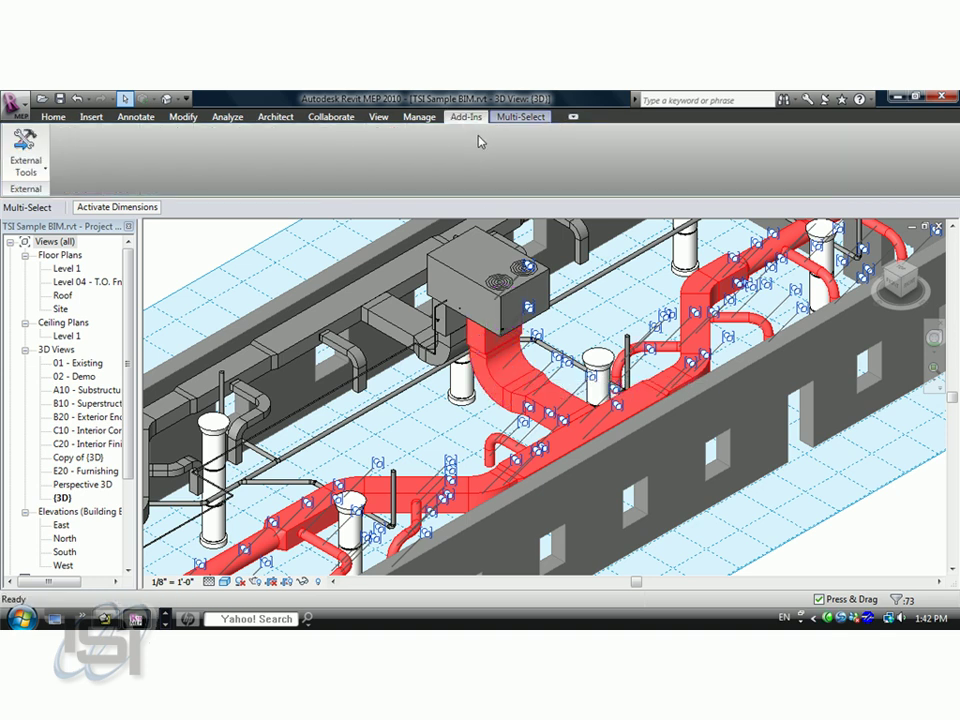
left_click(26, 160)
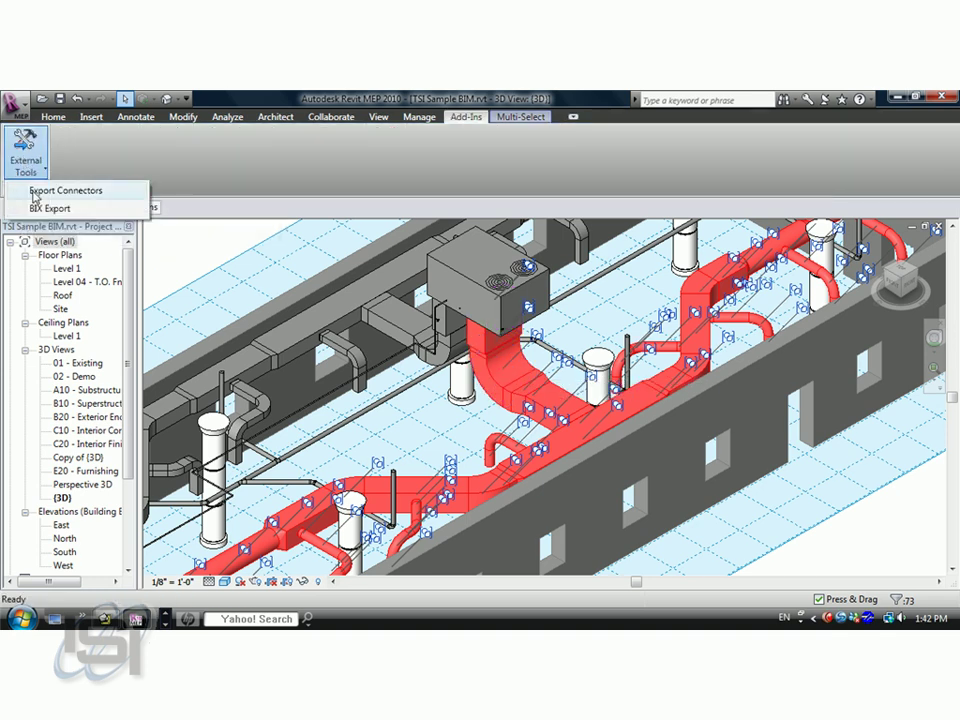
left_click(35, 192)
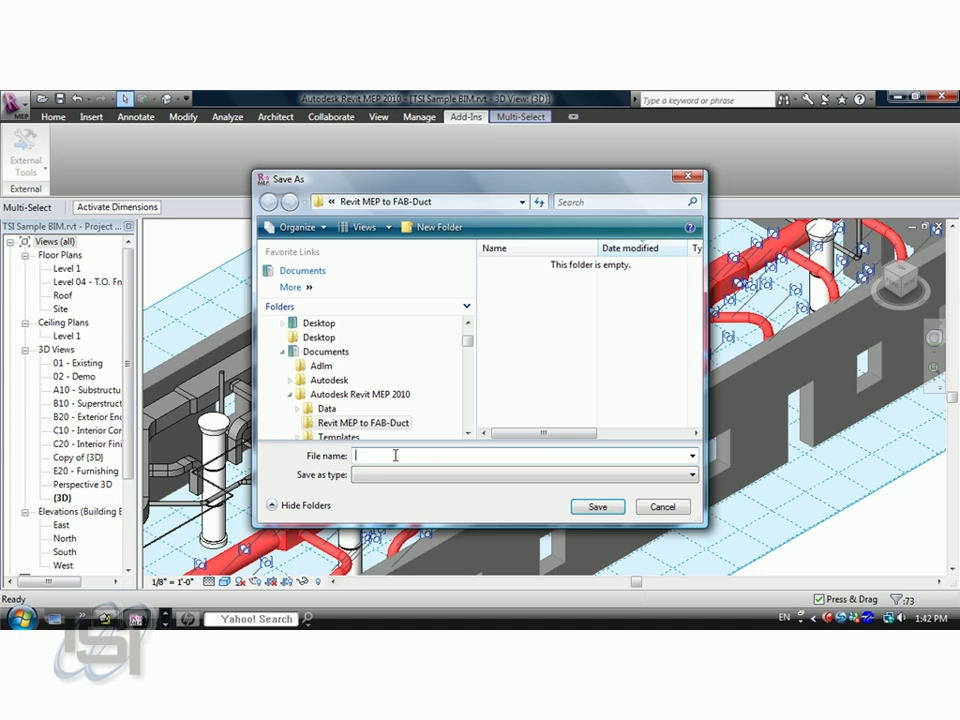
type("SA")
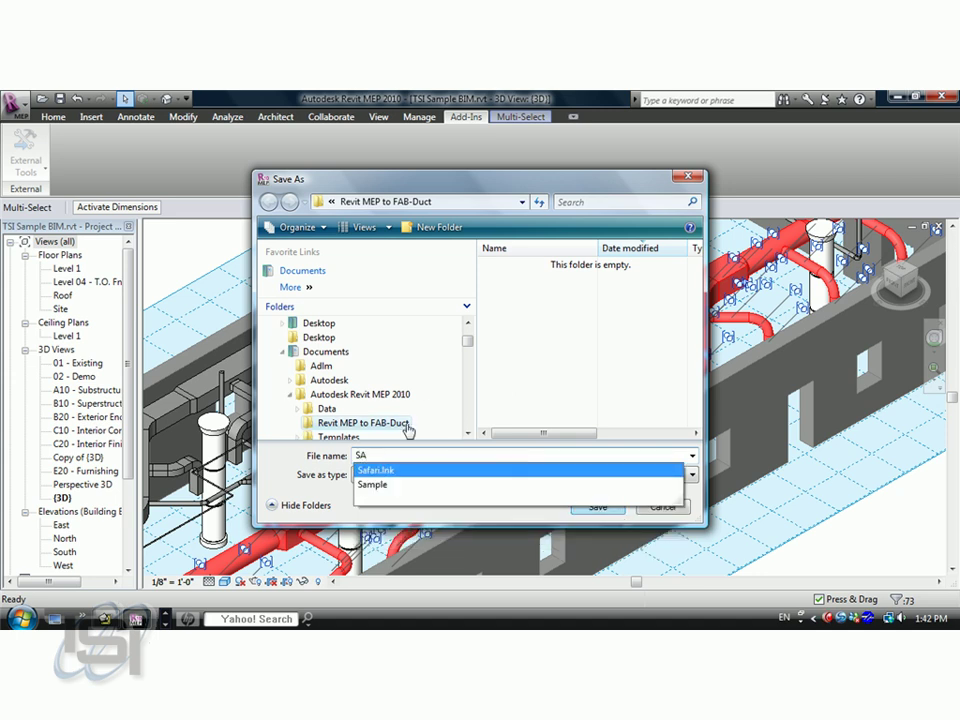
left_click(597, 507)
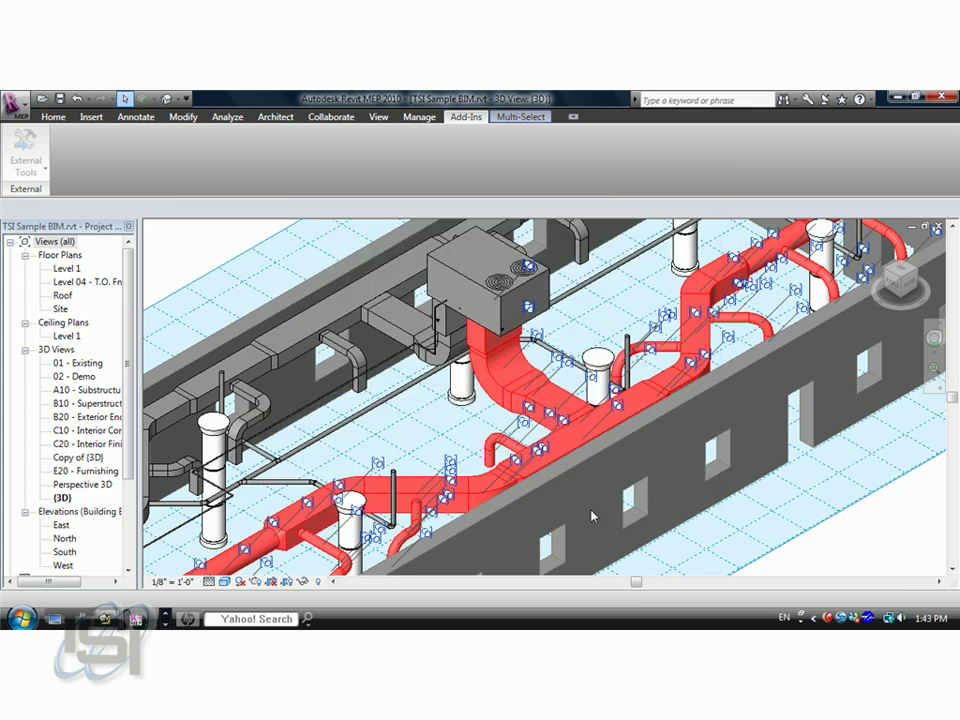
middle_click_drag(387, 347, 450, 385)
key("Escape")
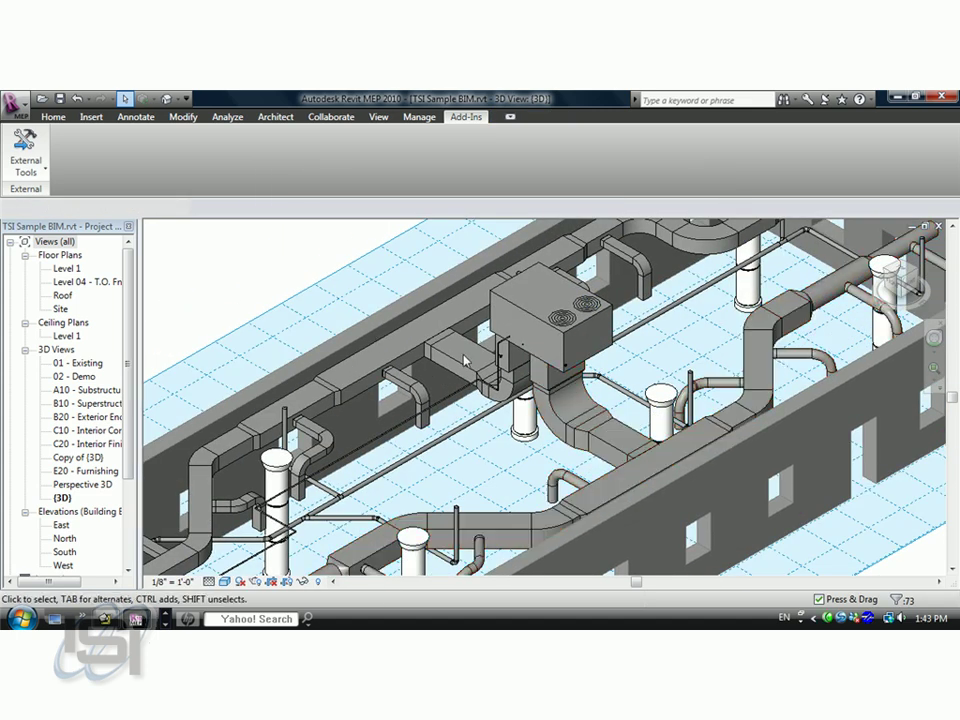
Select the return duct network up to the rooftop unit and export its connectors to a file named RA.
key("Tab")
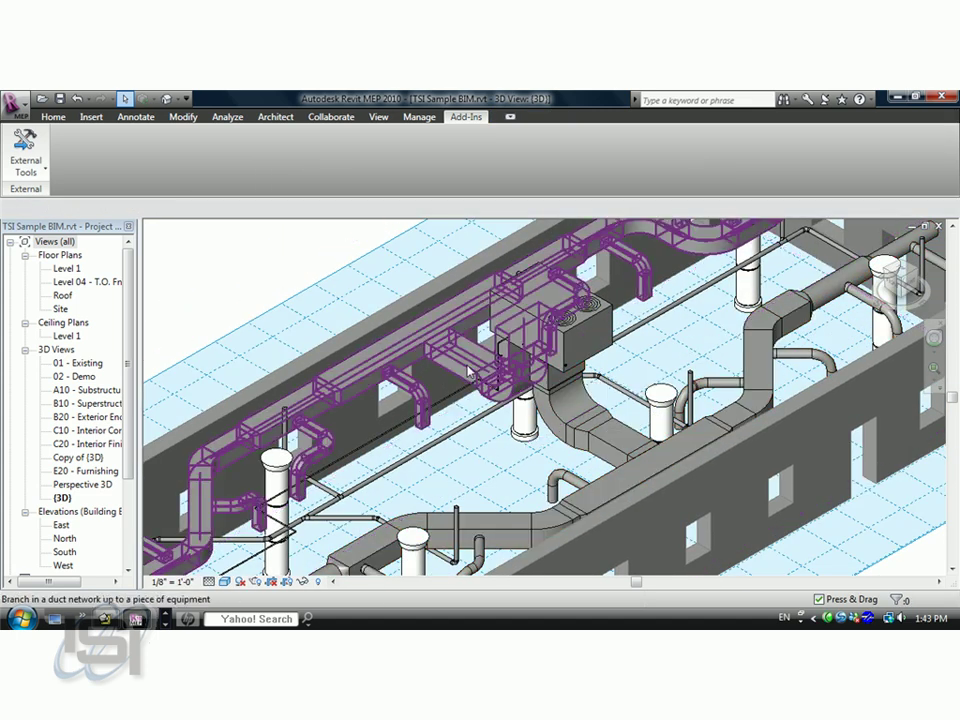
left_click(468, 370)
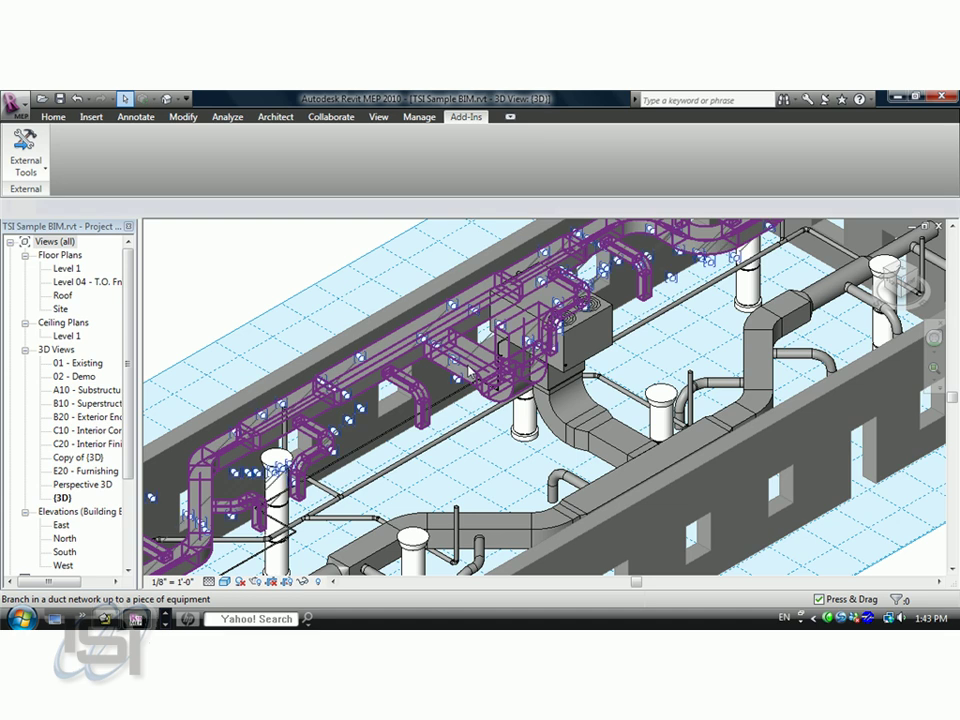
left_click(466, 116)
left_click(27, 163)
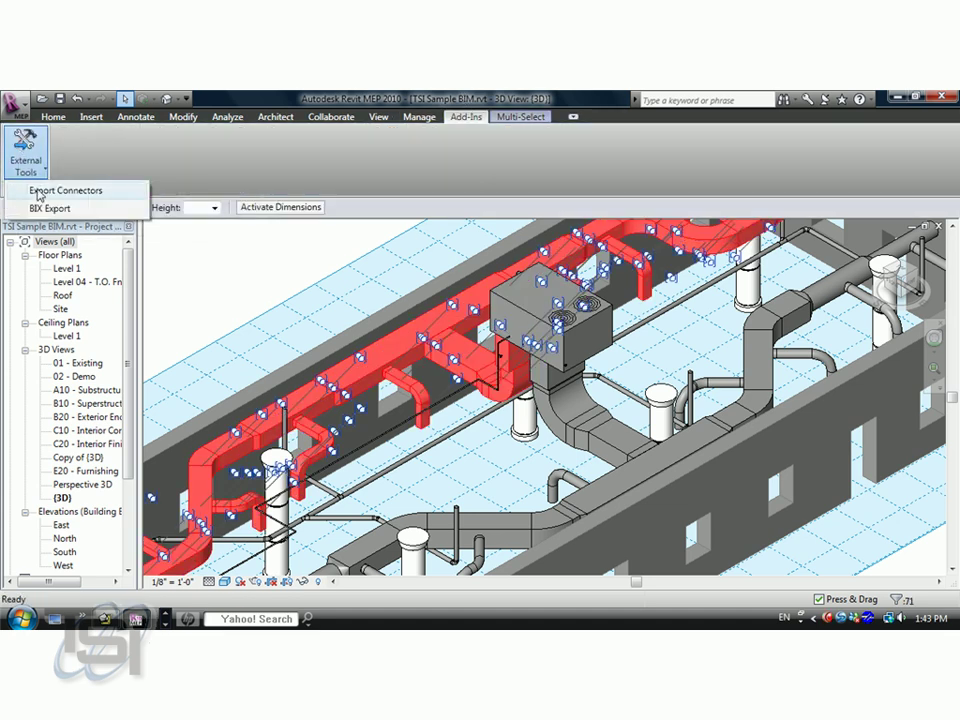
left_click(38, 189)
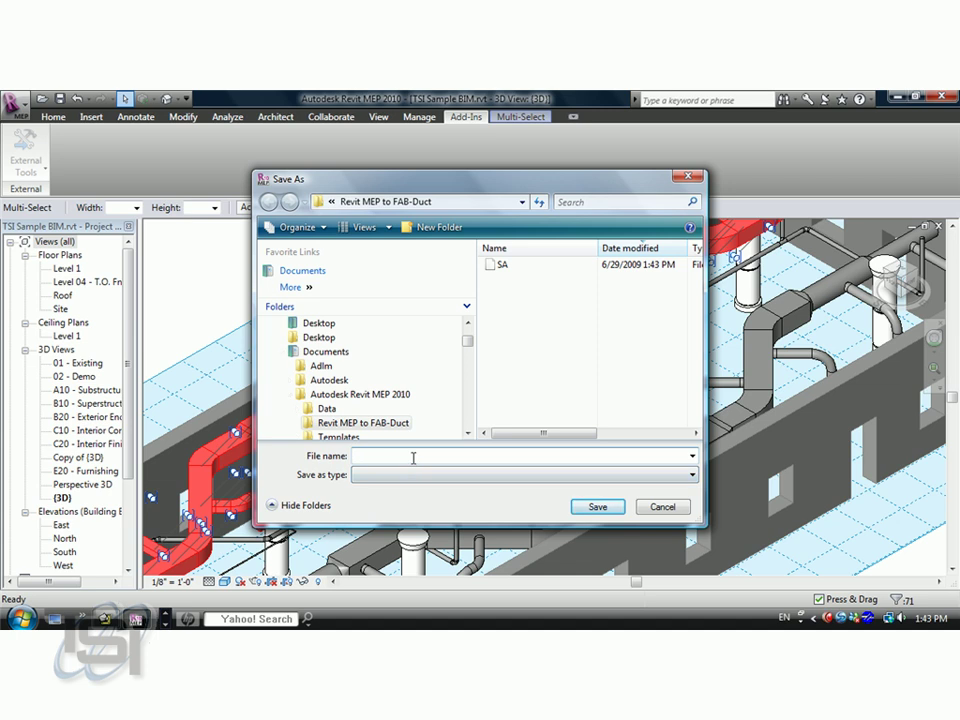
left_click(413, 457)
type("RA")
left_click(597, 507)
key("Escape")
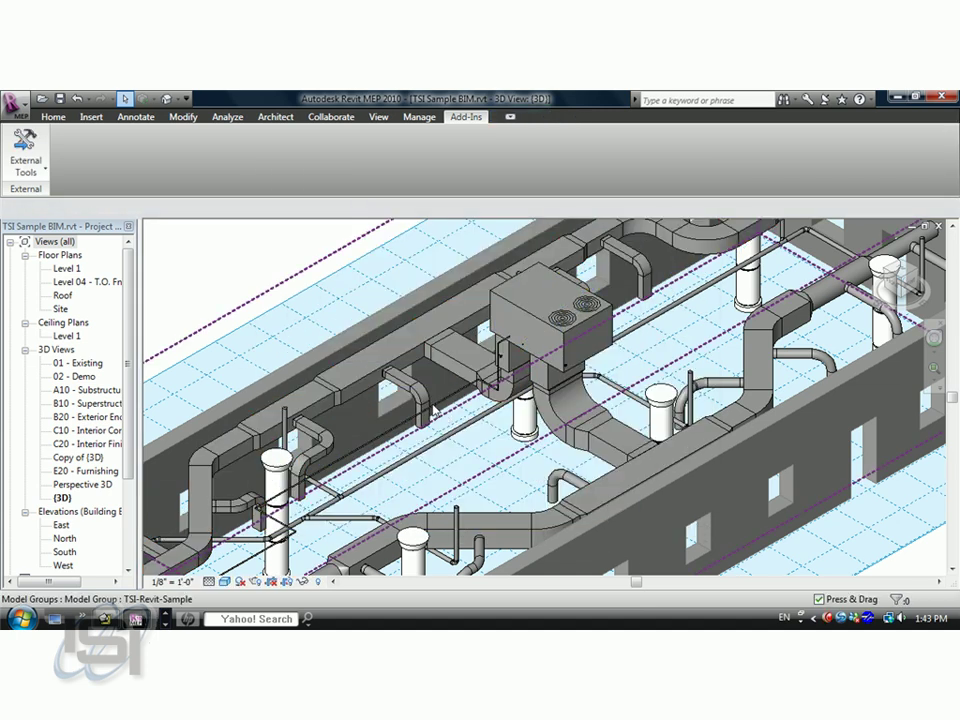
Select the thin gas pipe branch running to the rooftop unit and export its connectors to a file named NG.
key("Tab")
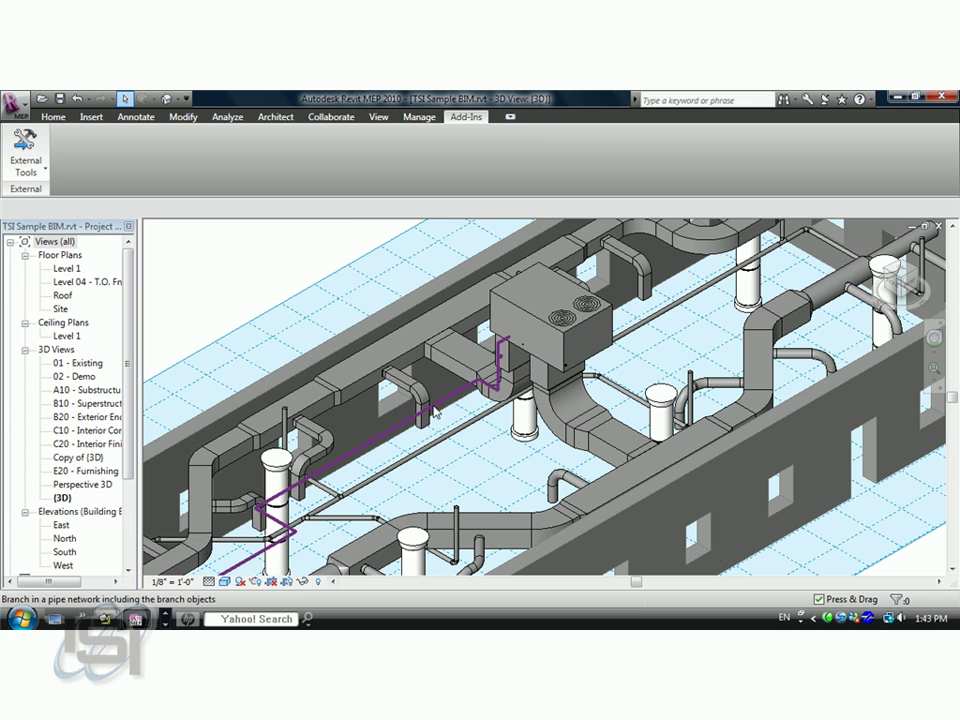
left_click(435, 410)
left_click(466, 116)
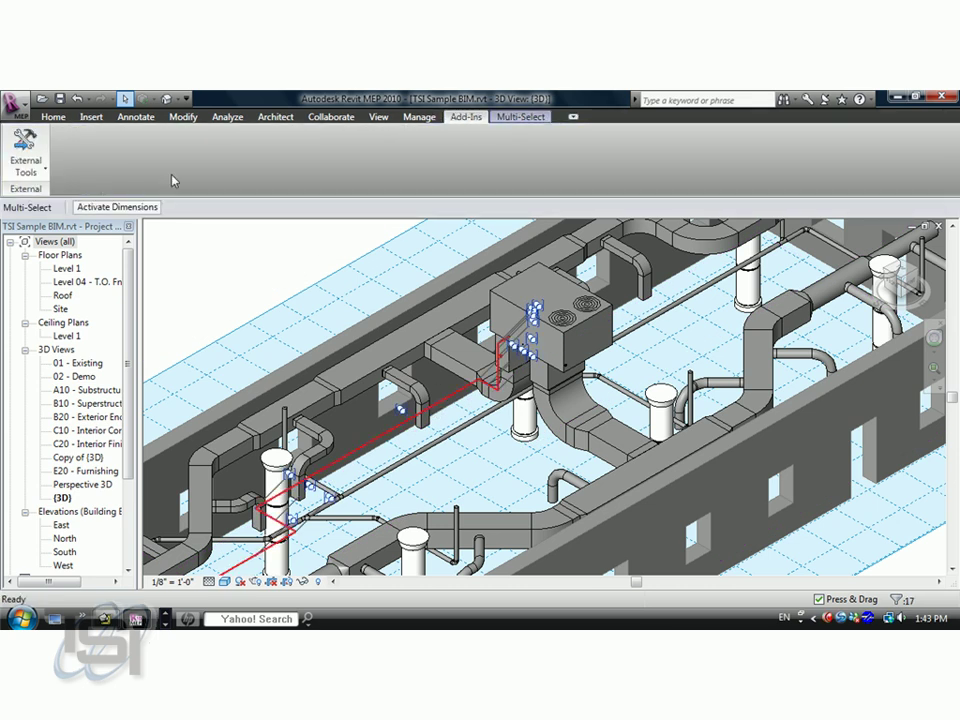
left_click(27, 160)
left_click(39, 190)
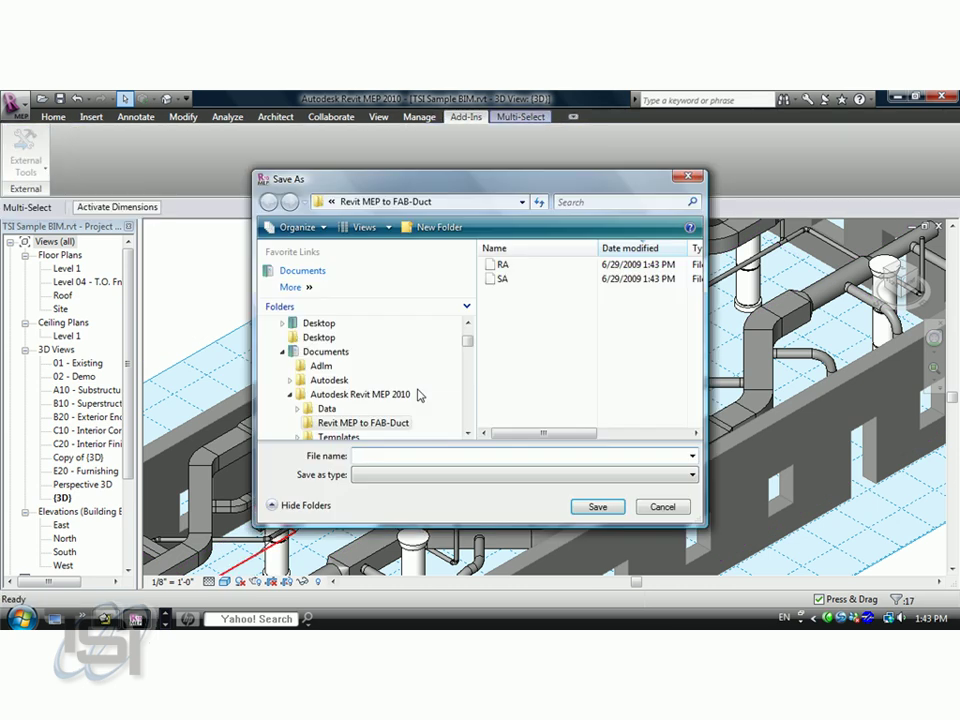
type("NS")
key("Return")
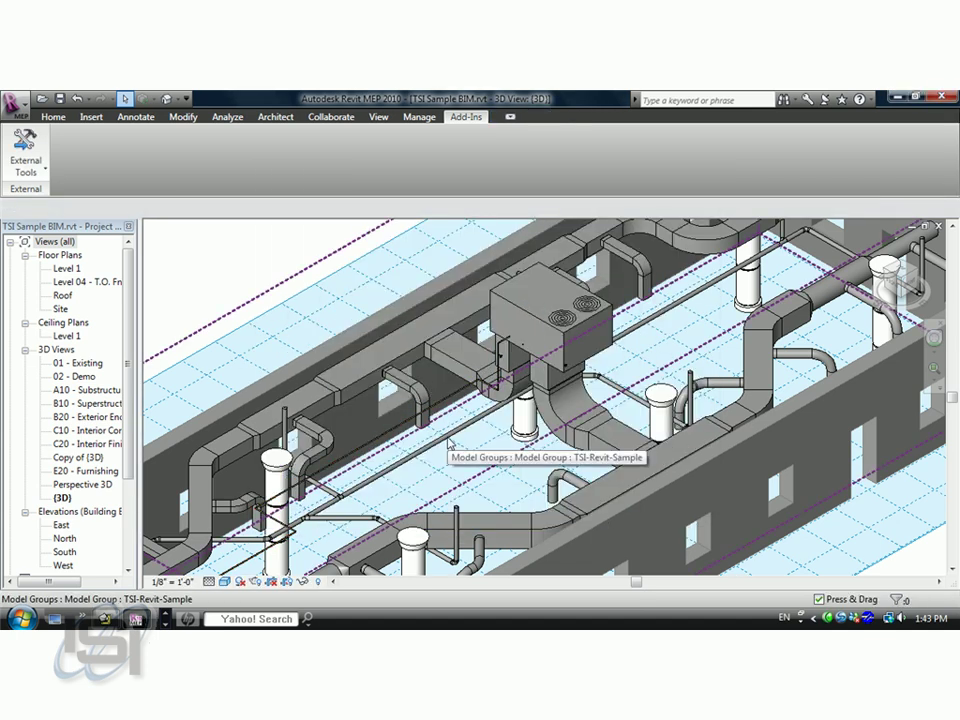
Select the entire 4" pipe network along the middle of the building and export its connectors to a file named SD.
key("Tab")
key("Tab")
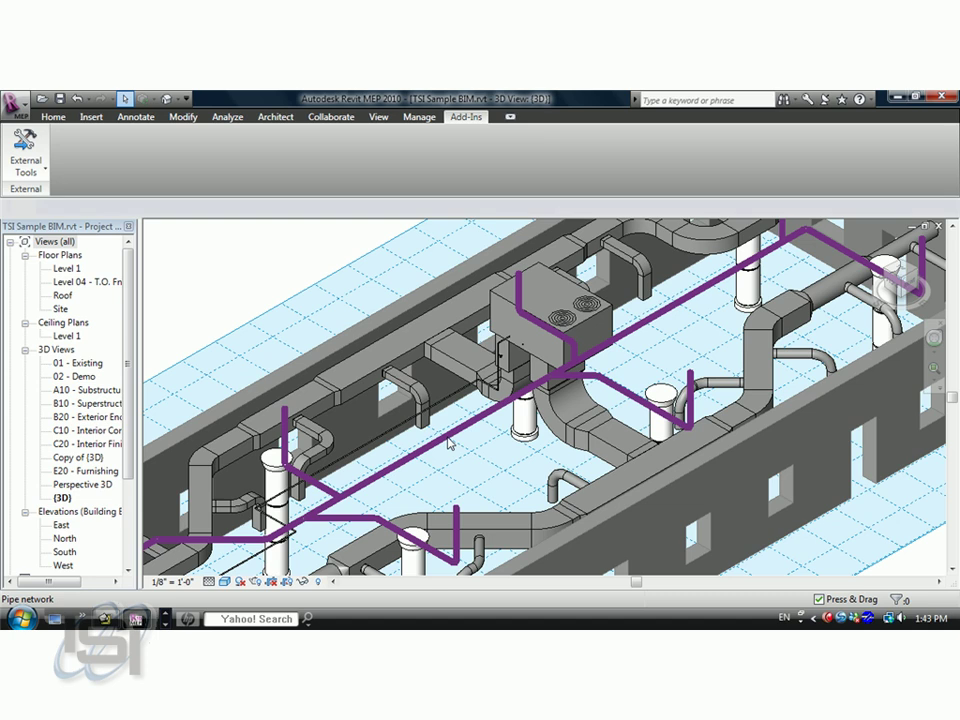
left_click(449, 444)
left_click(466, 117)
left_click(26, 162)
left_click(33, 190)
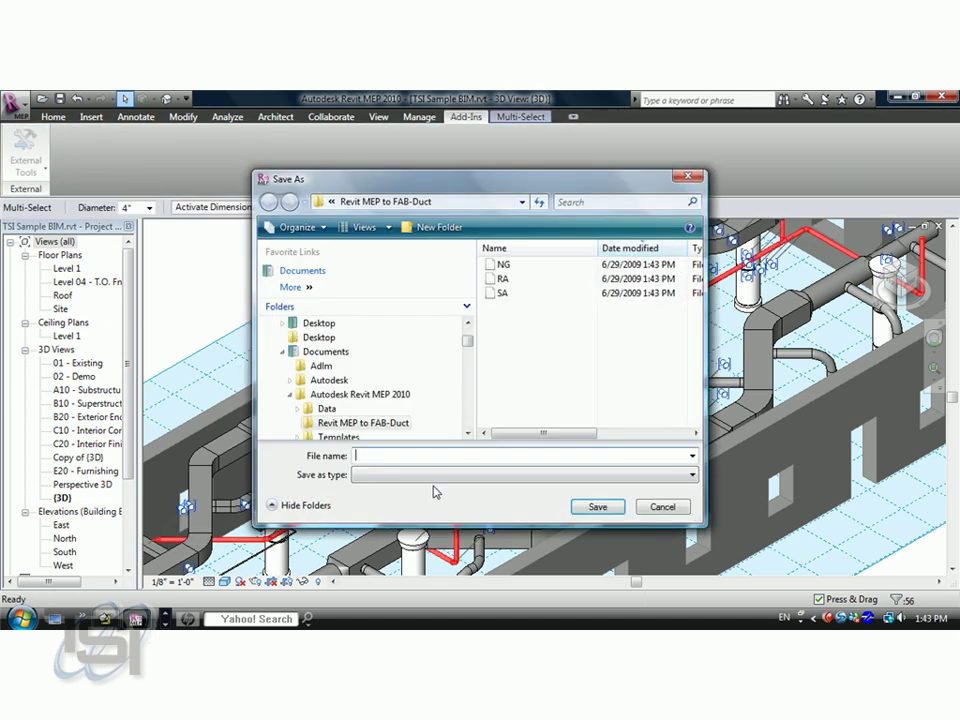
type("SD")
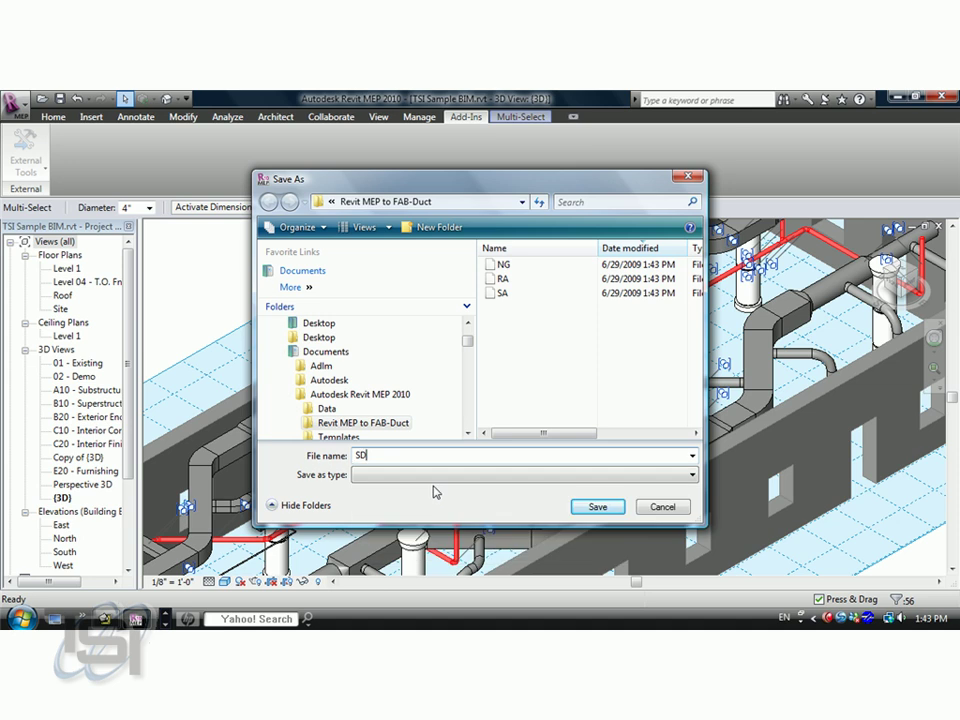
left_click(597, 504)
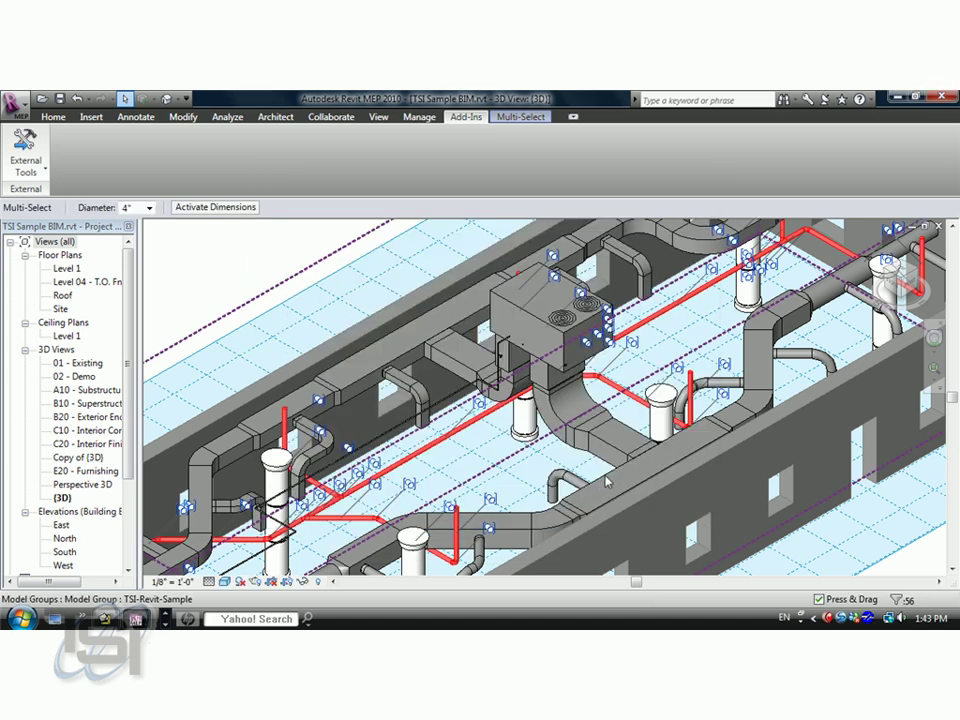
Switch to CADMAP, maximize its window and choose the SA 2in w.g. service from the HVAC group.
middle_click_drag(617, 478, 584, 452)
scroll(584, 452, "down", 3)
scroll(584, 452, "up", 2)
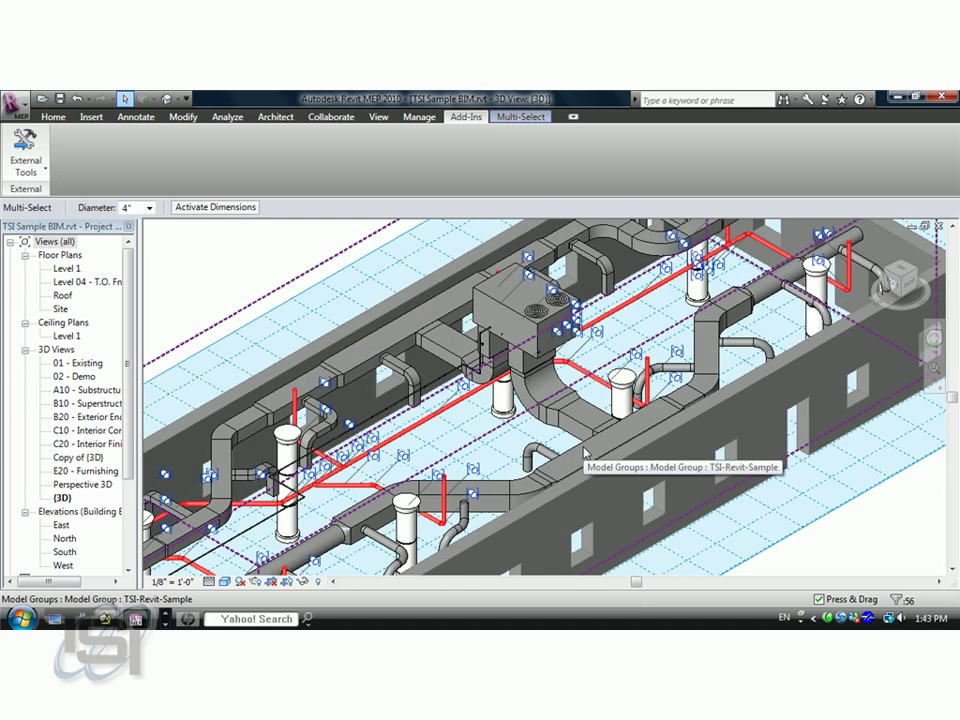
key("alt+Tab")
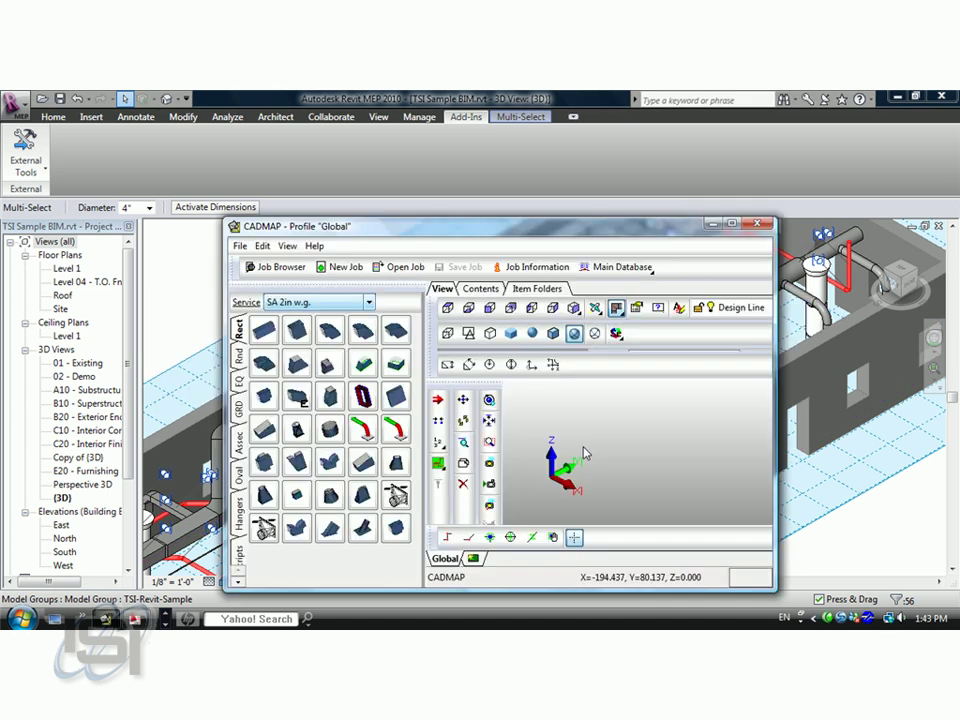
double_click(587, 232)
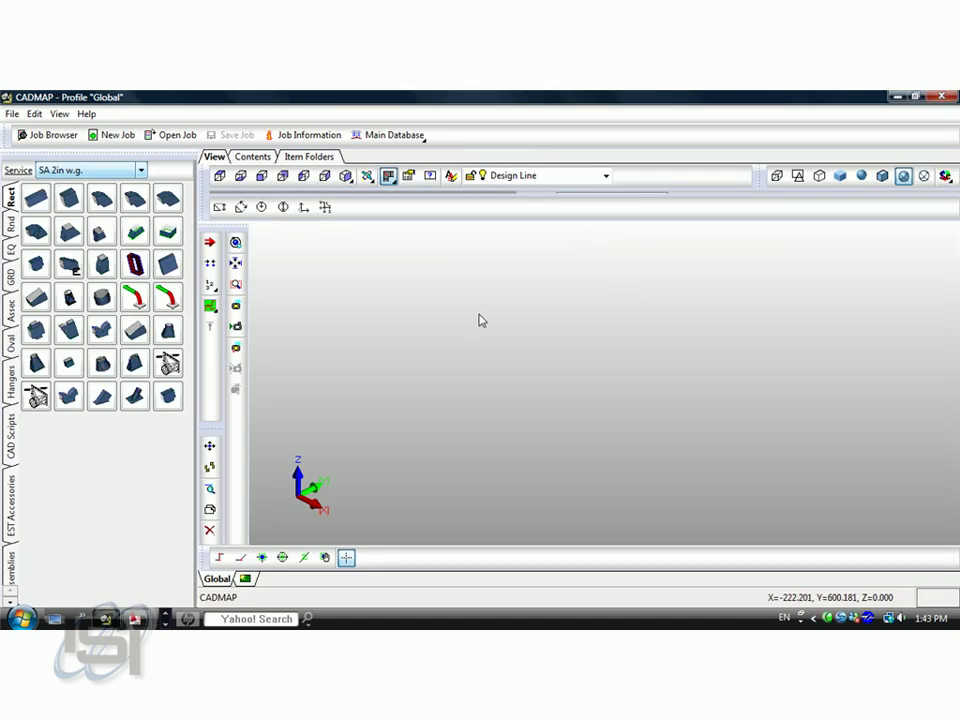
left_click(141, 170)
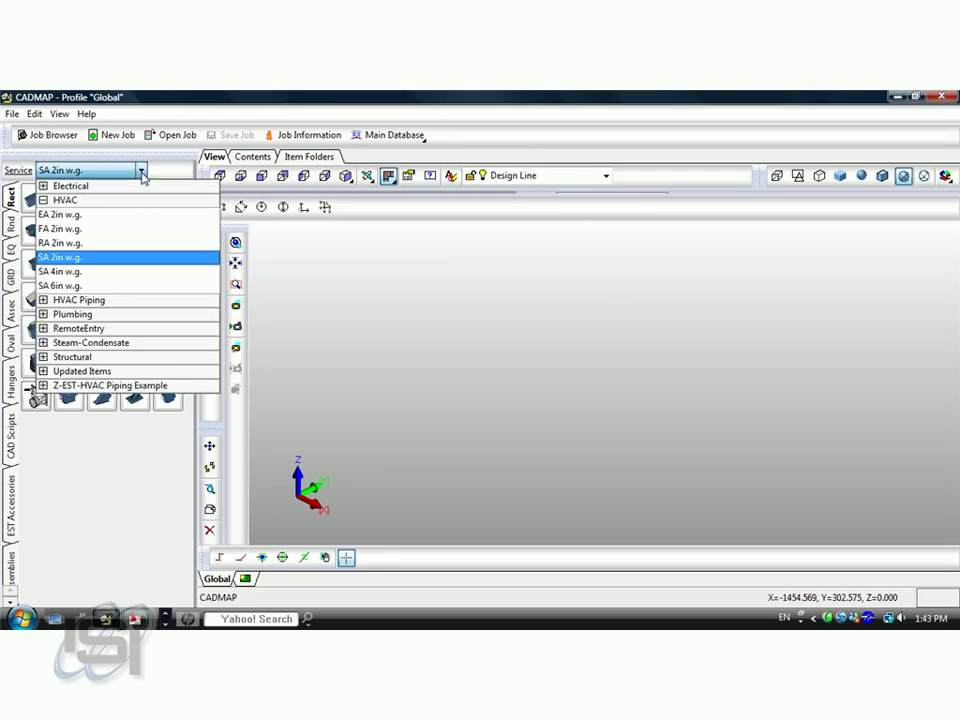
left_click(108, 264)
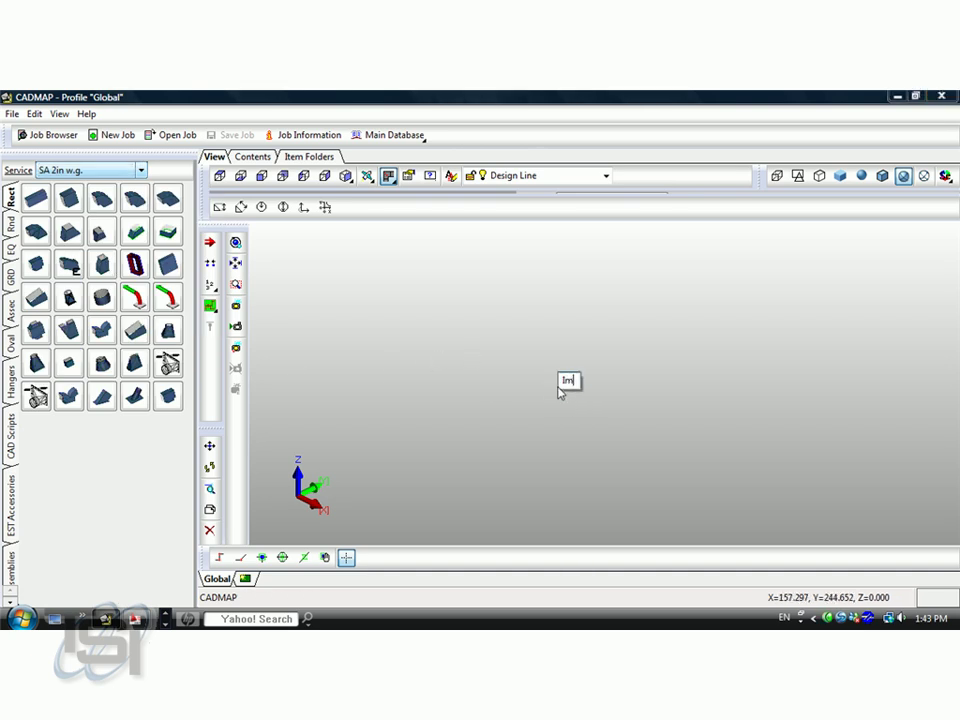
Use the Importrun command to bring the exported SA file in as supply ductwork.
key("BackSpace")
key("BackSpace")
key("BackSpace")
type("port")
key("Return")
left_click(327, 243)
left_click(427, 444)
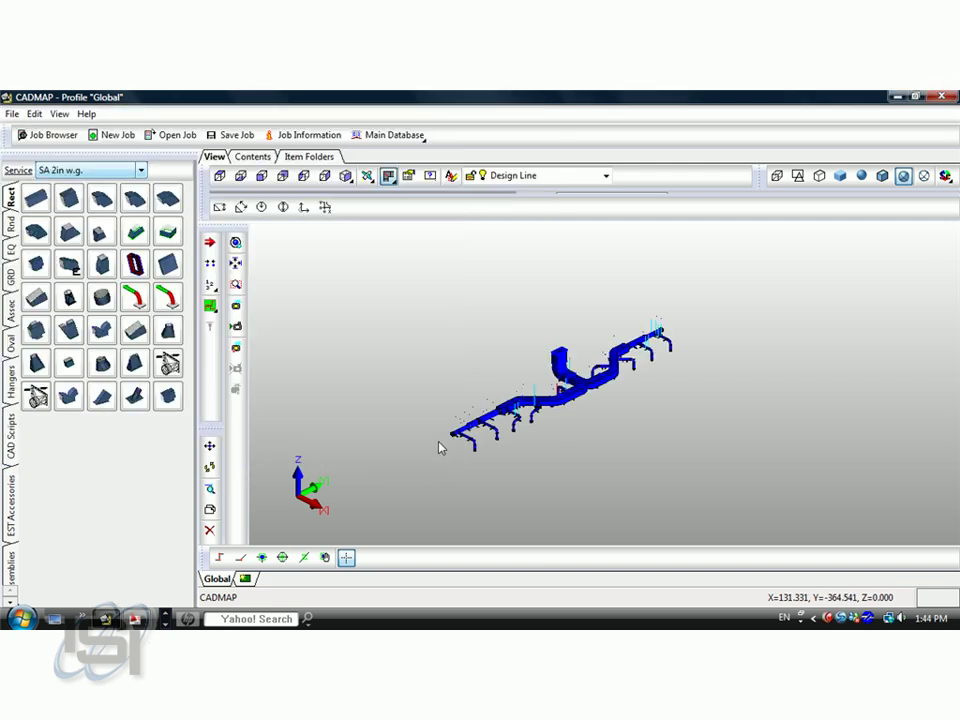
Change the active service to RA 2in w.g. in the HVAC group.
scroll(531, 422, "up", 5)
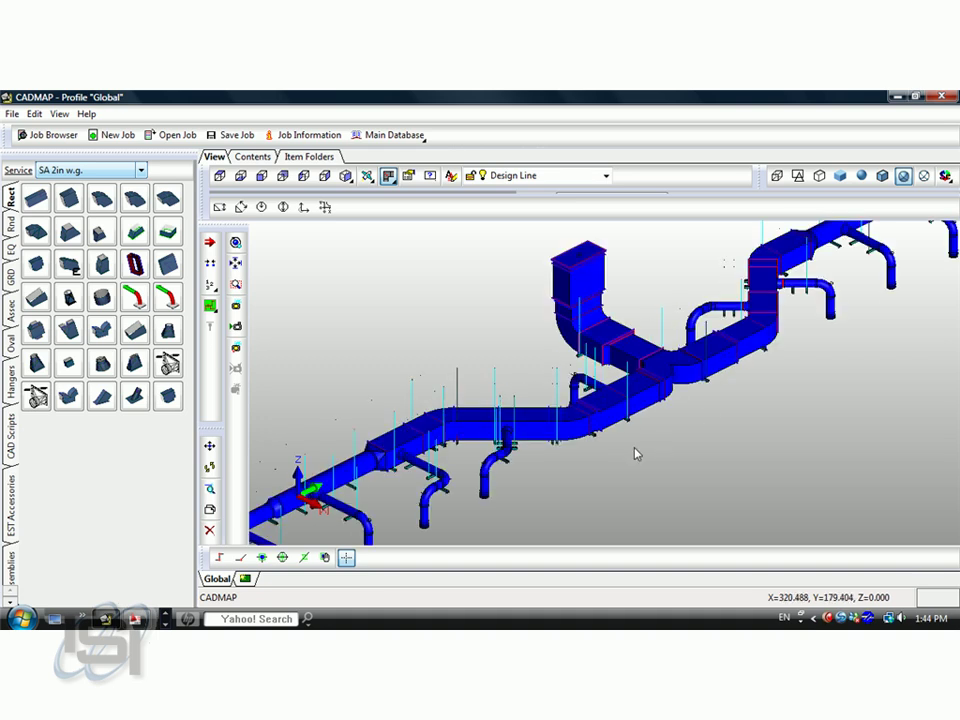
scroll(634, 452, "down", 5)
left_click(531, 391)
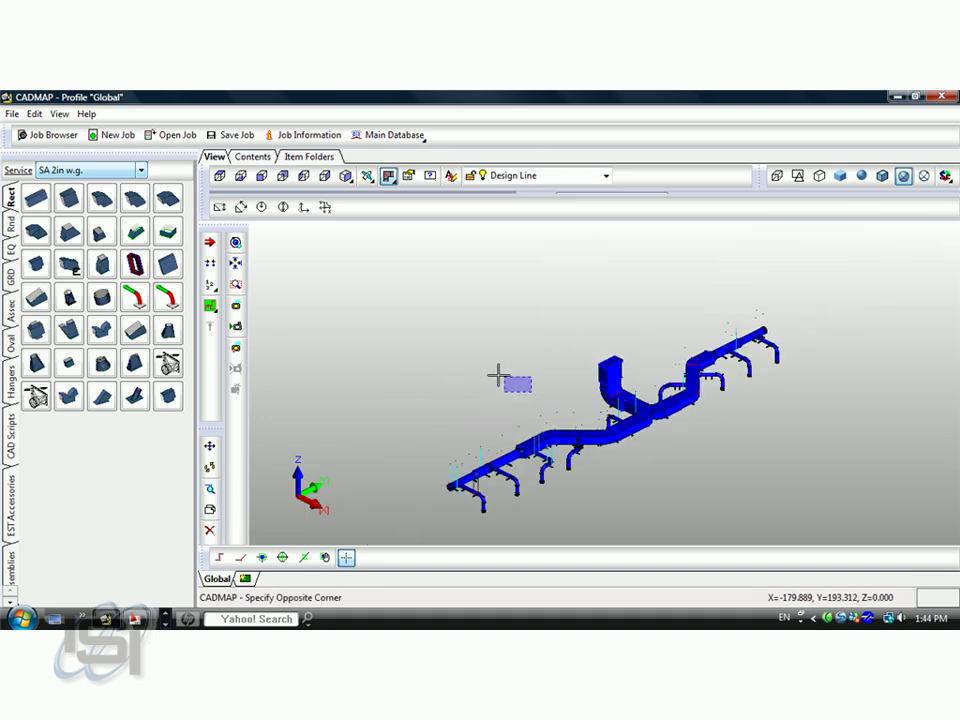
left_click(128, 171)
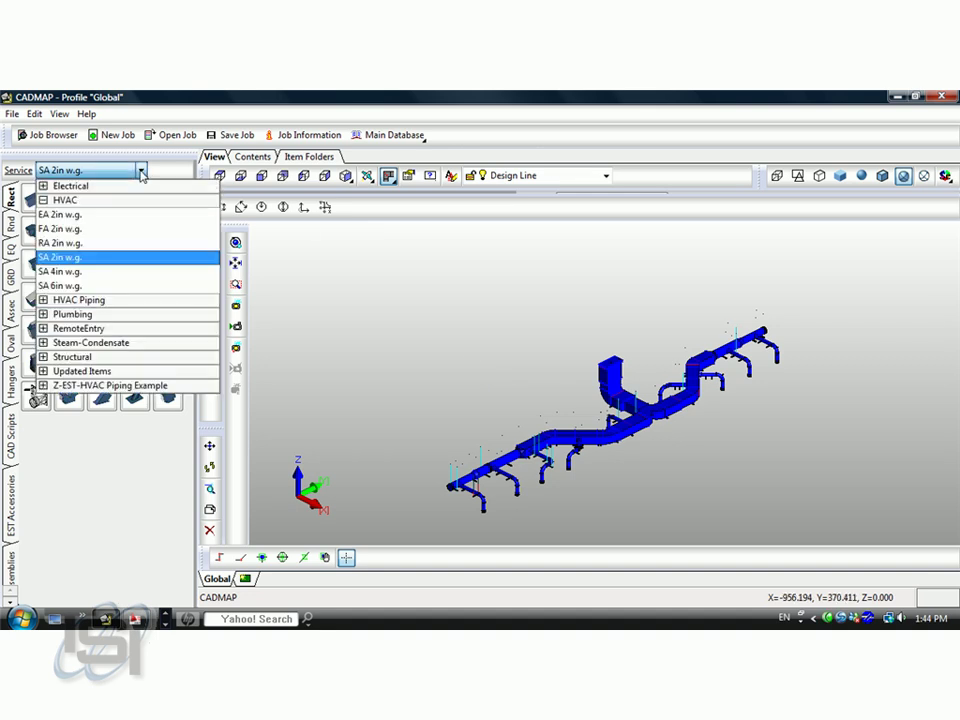
left_click(86, 243)
left_click(478, 366)
left_click(455, 364)
Use the Importrun command to bring the exported RA file in as return ductwork.
type("Importrun")
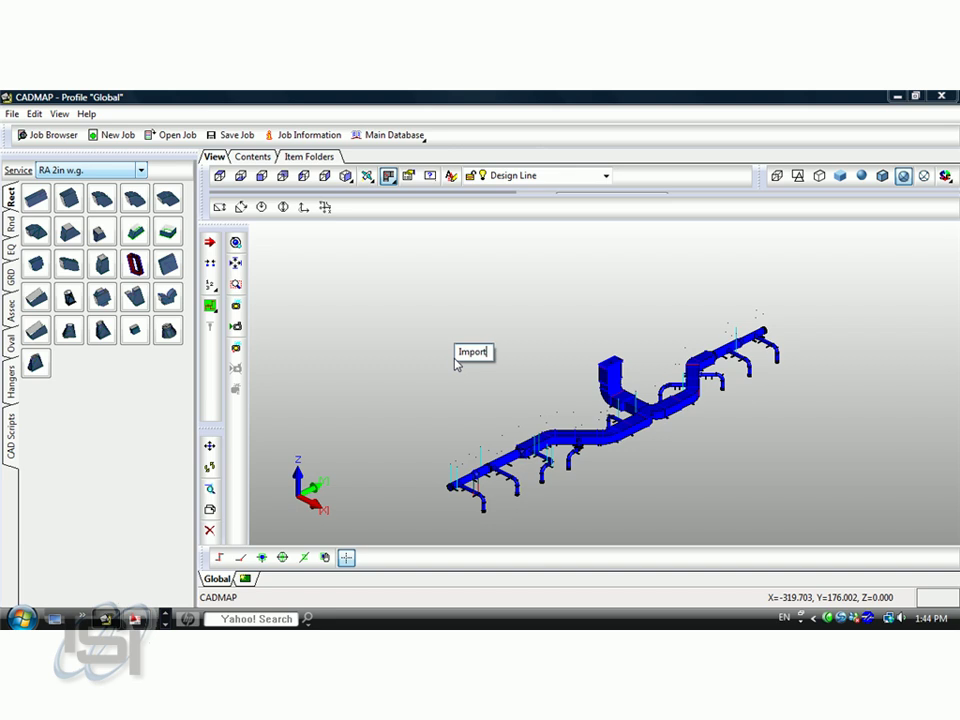
key("Return")
left_click(336, 231)
left_click(436, 450)
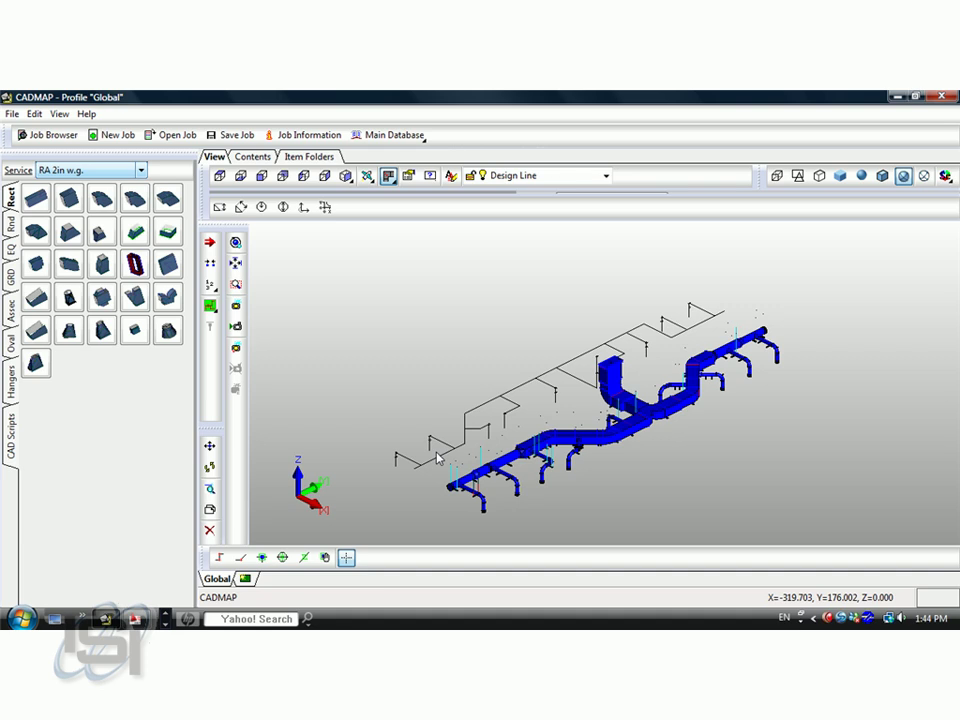
Change the active service to NG (ThdxBW) in the HVAC Piping group.
left_click(141, 170)
left_click(43, 300)
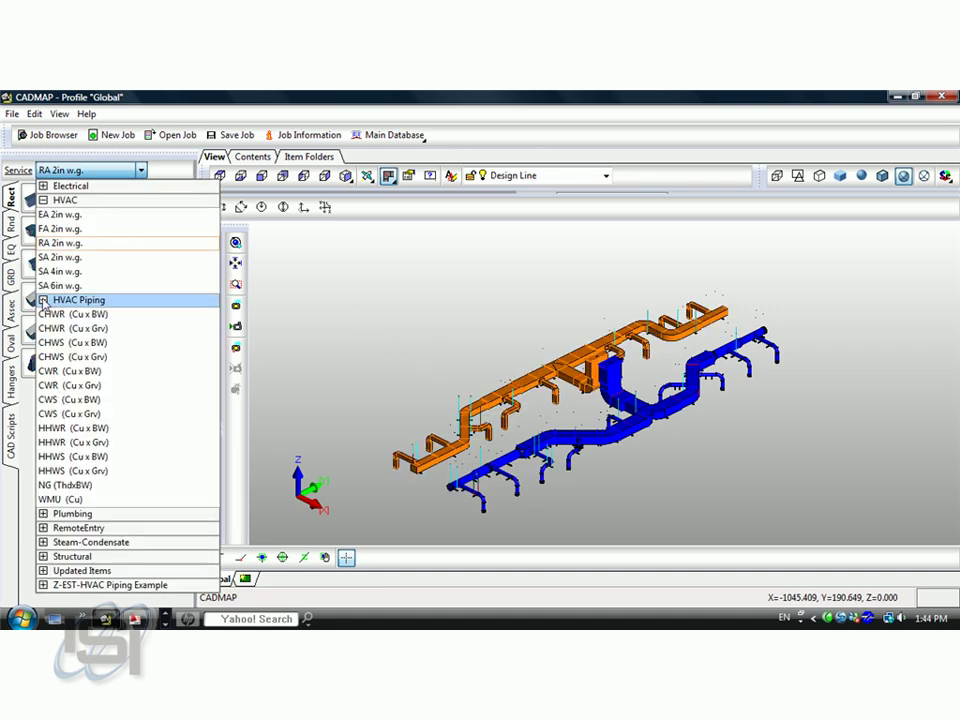
left_click(100, 487)
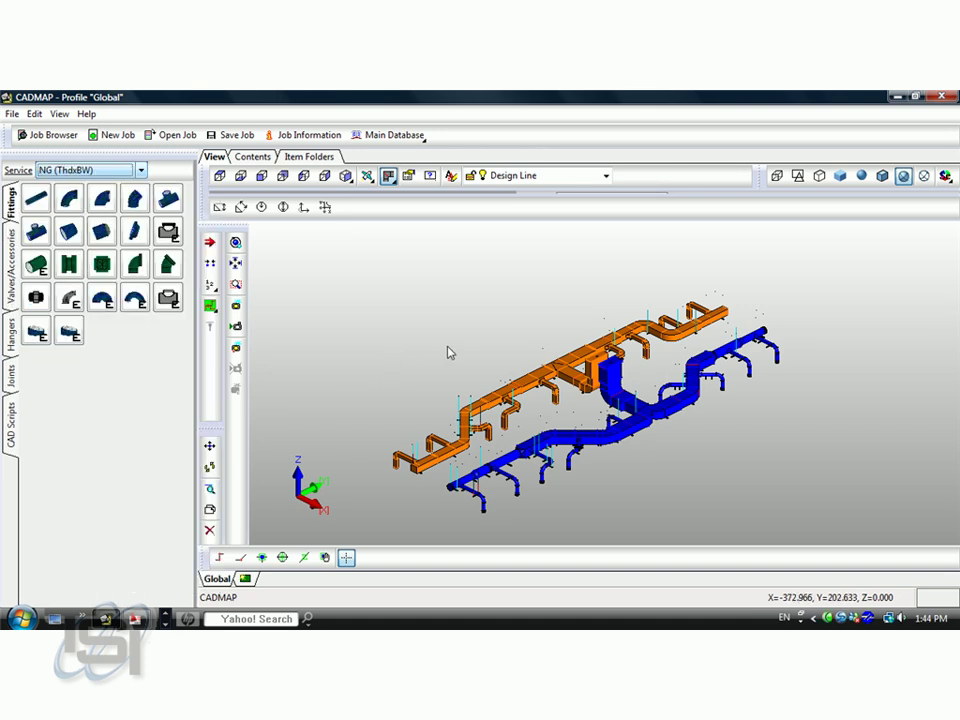
Use the Importrun command to bring the exported NG file in as natural gas piping.
left_click(431, 336)
type("Impo")
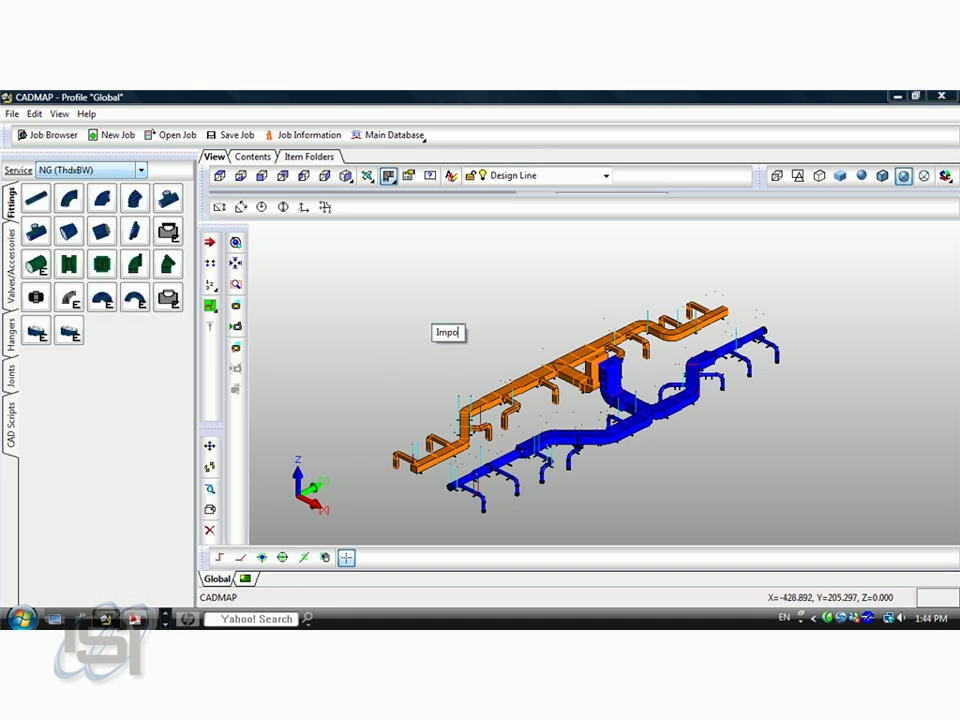
type("rtr")
key("Return")
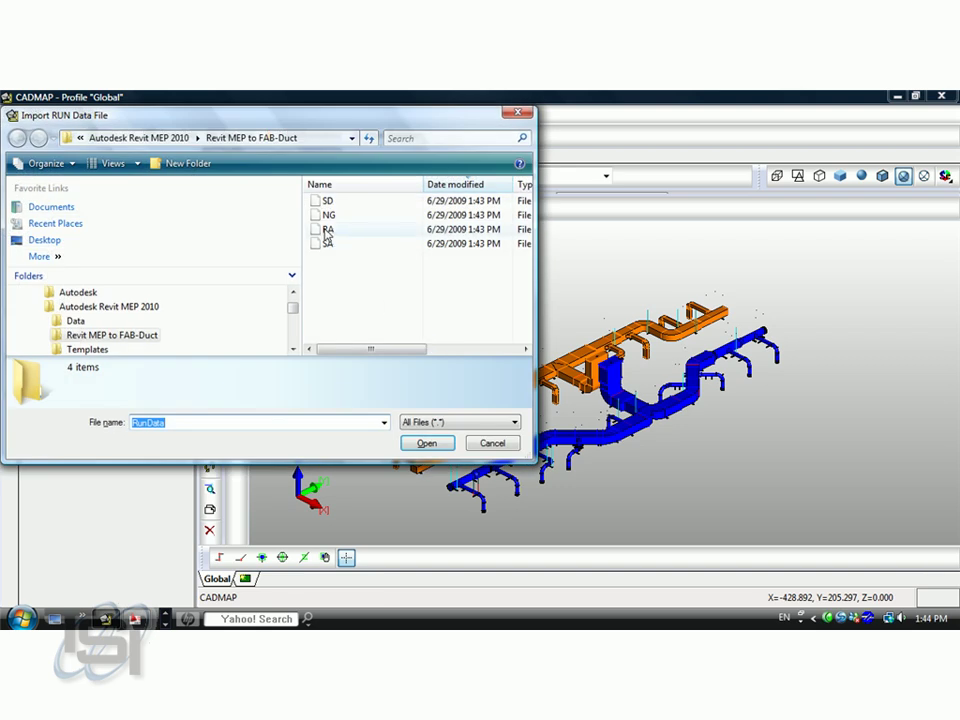
left_click(321, 214)
left_click(425, 443)
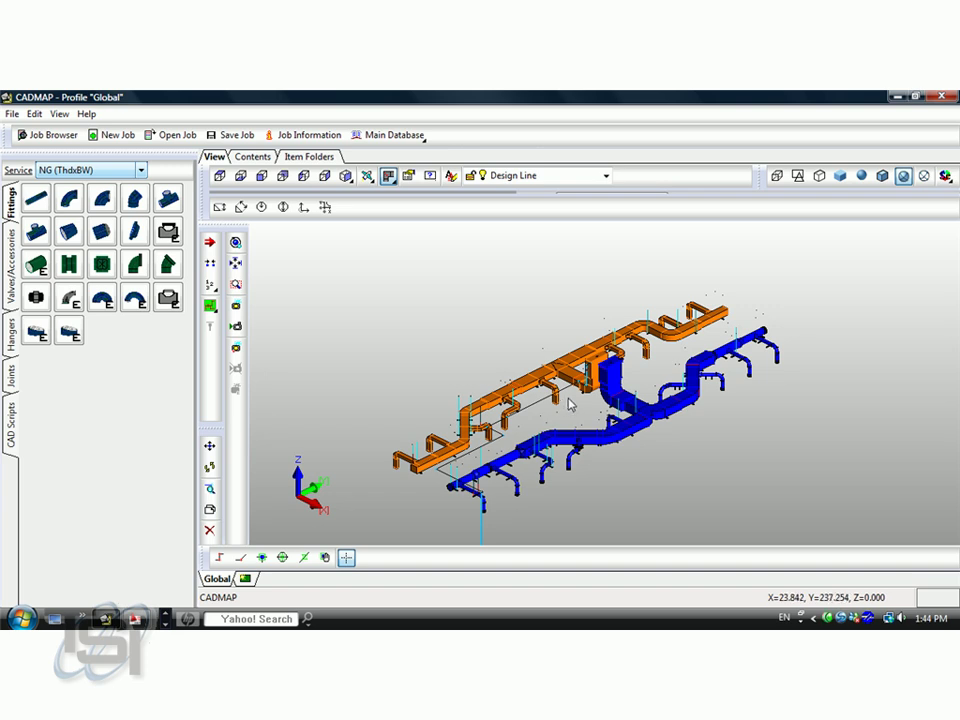
Change the active service to Storm PVC in the Plumbing group.
left_click(142, 171)
left_click(44, 426)
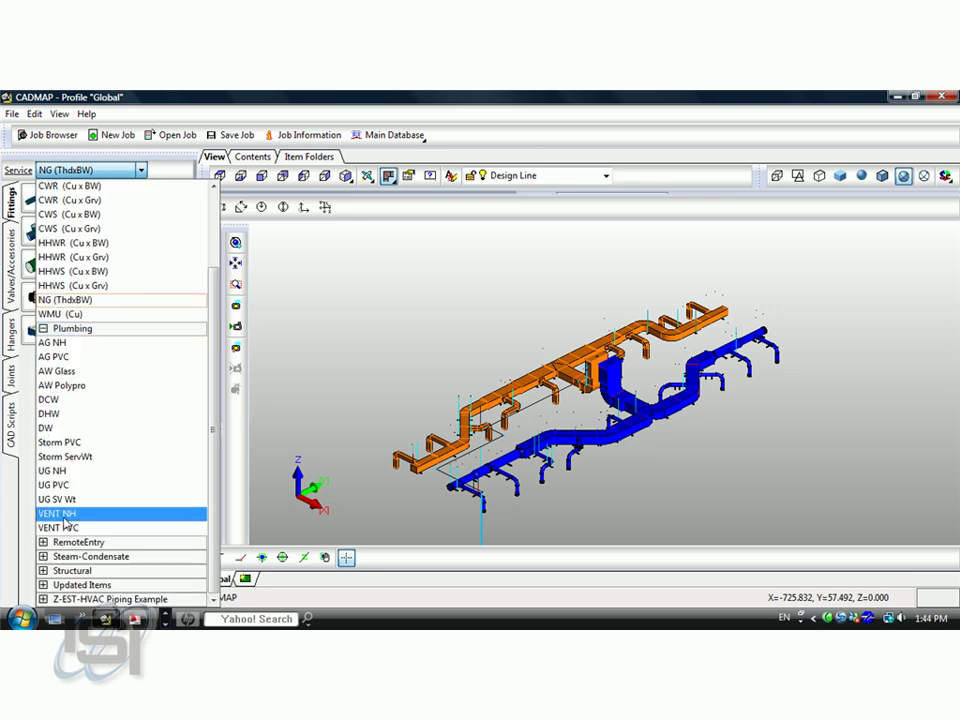
left_click(64, 442)
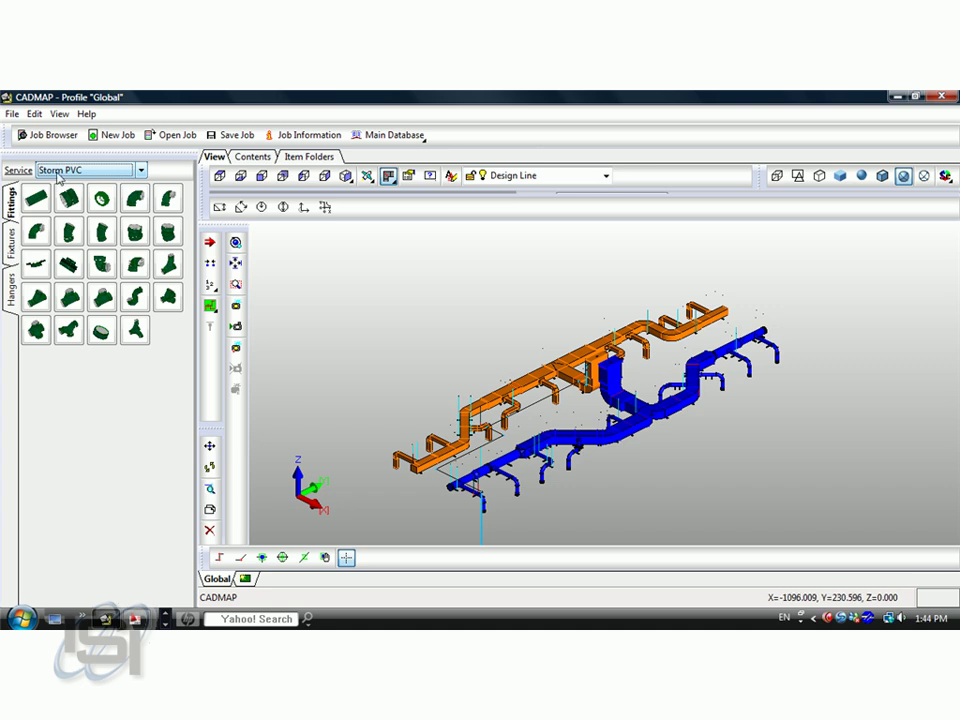
Use the Importrun command to bring the exported SD file in as storm drain piping.
left_click(477, 354)
left_click(454, 343)
type("Importr")
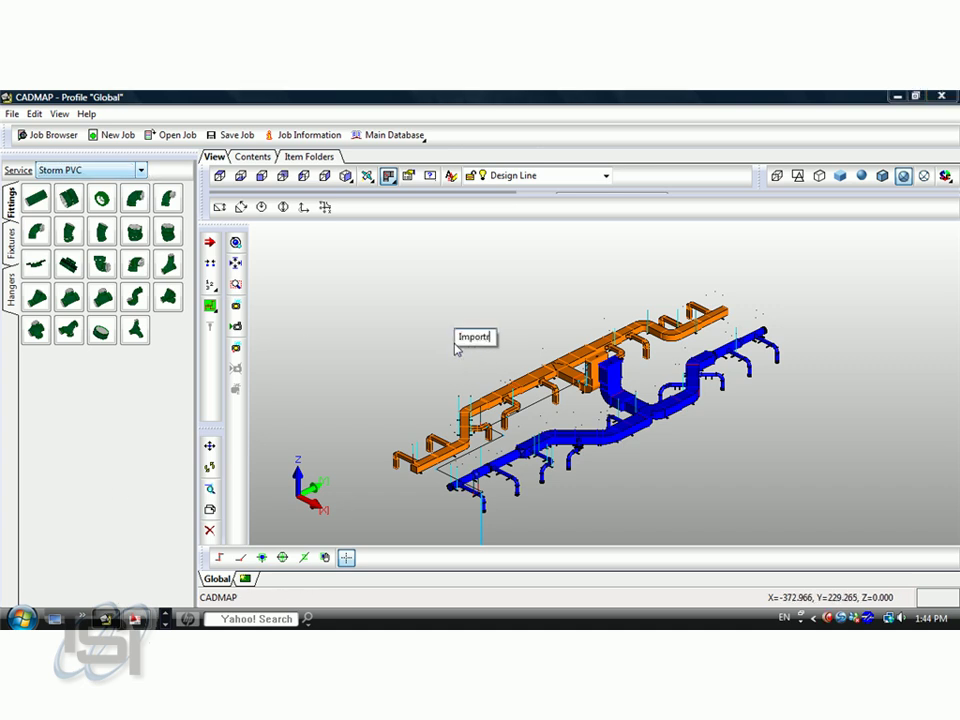
key("Return")
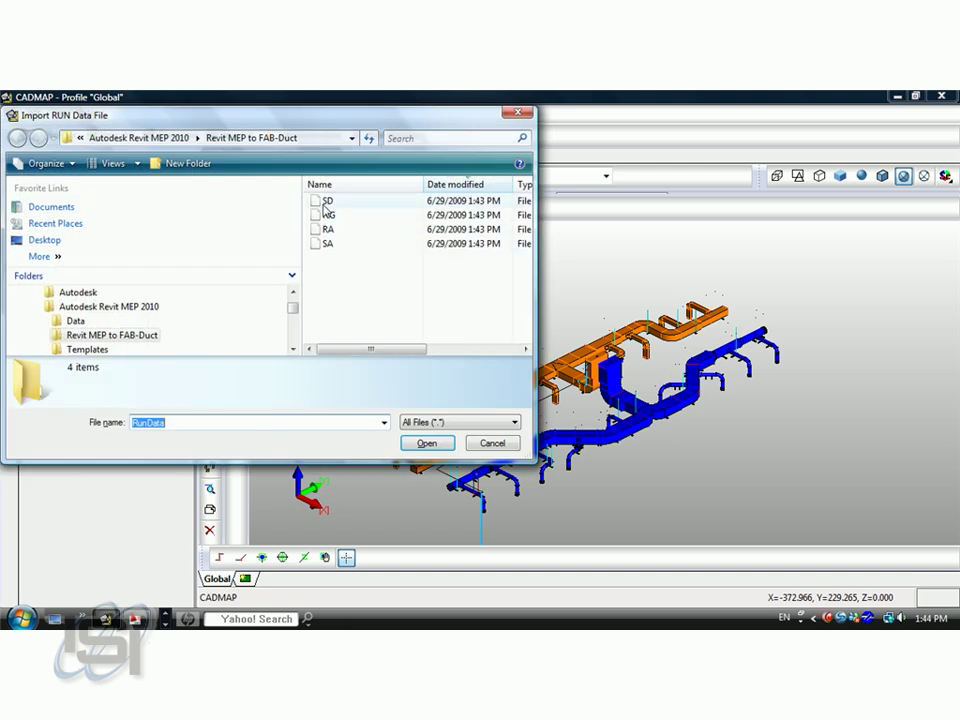
left_click(318, 200)
left_click(428, 443)
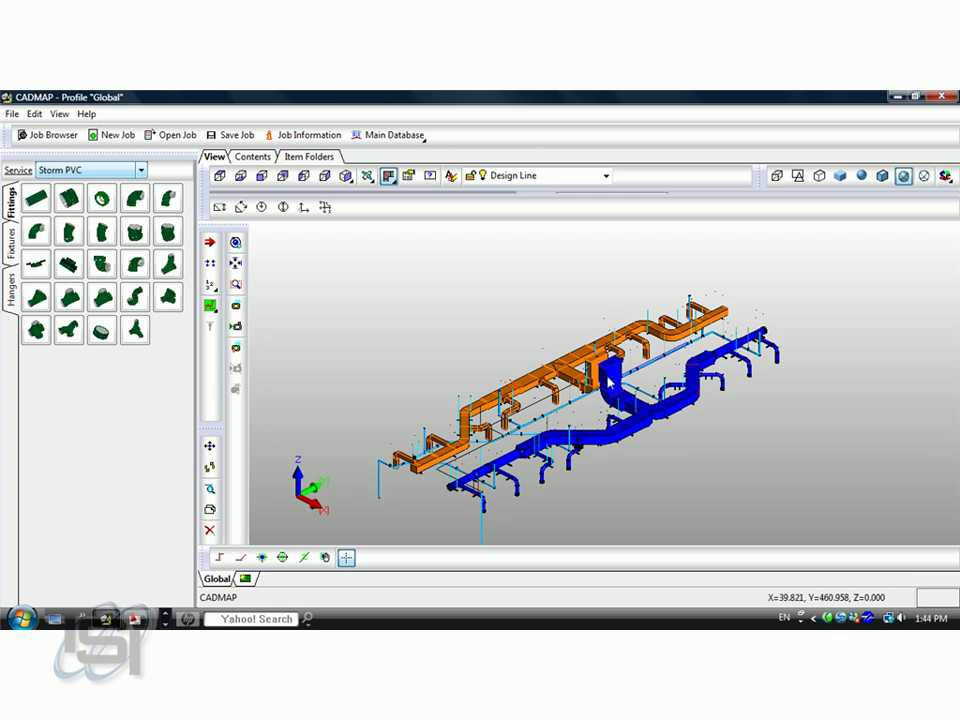
Open the storm drain run's design line for editing in a side view and clear its 3D fill.
left_click(325, 178)
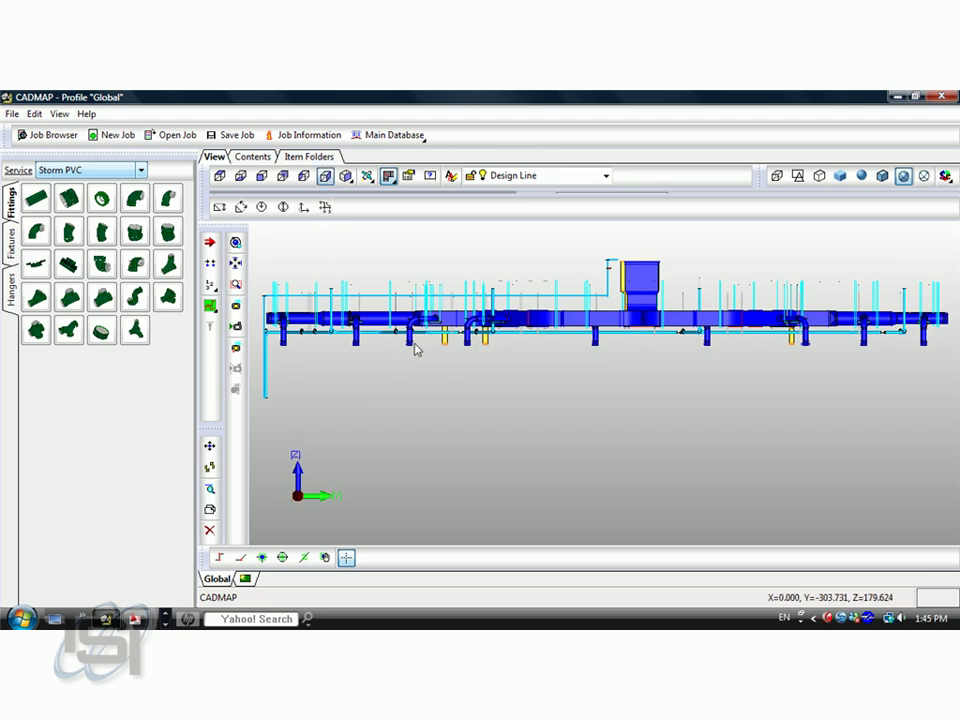
left_click(211, 307)
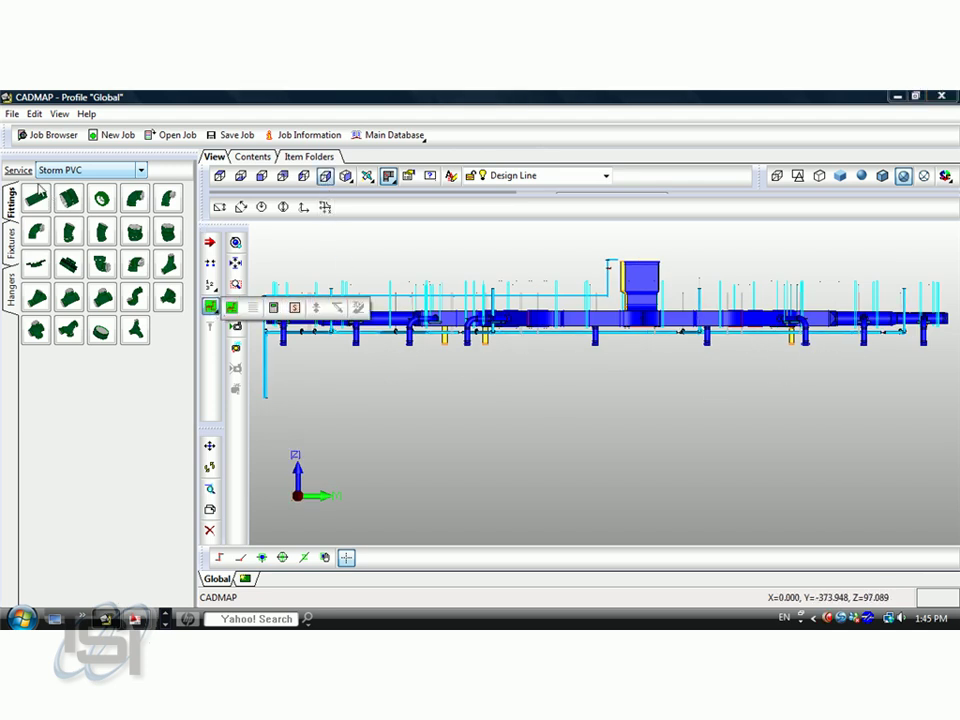
left_click(442, 416)
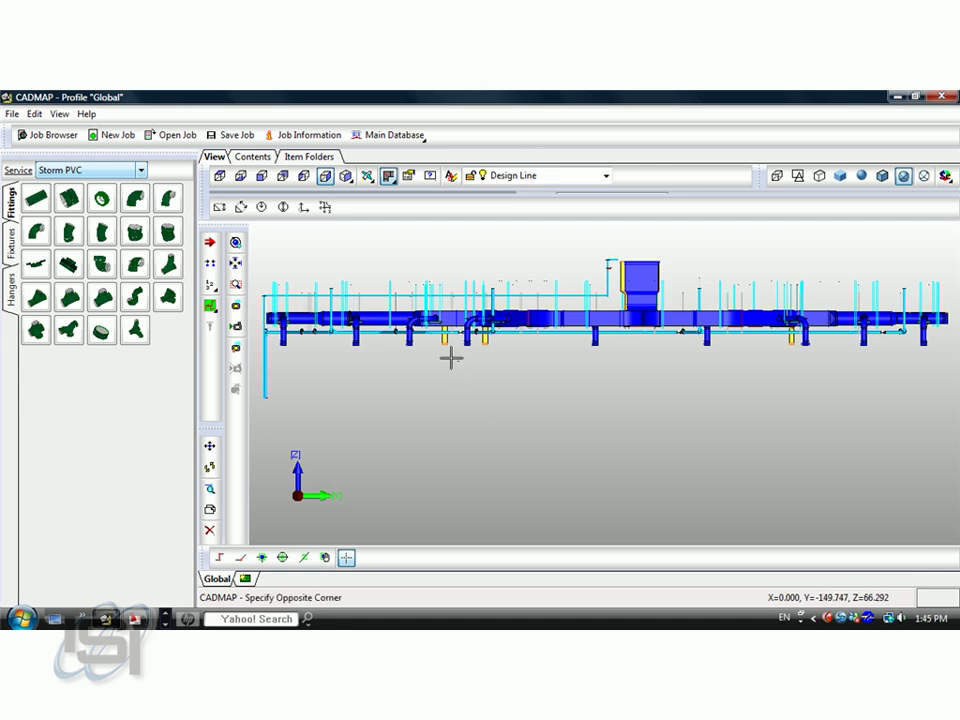
scroll(458, 337, "up", 5)
double_click(470, 326)
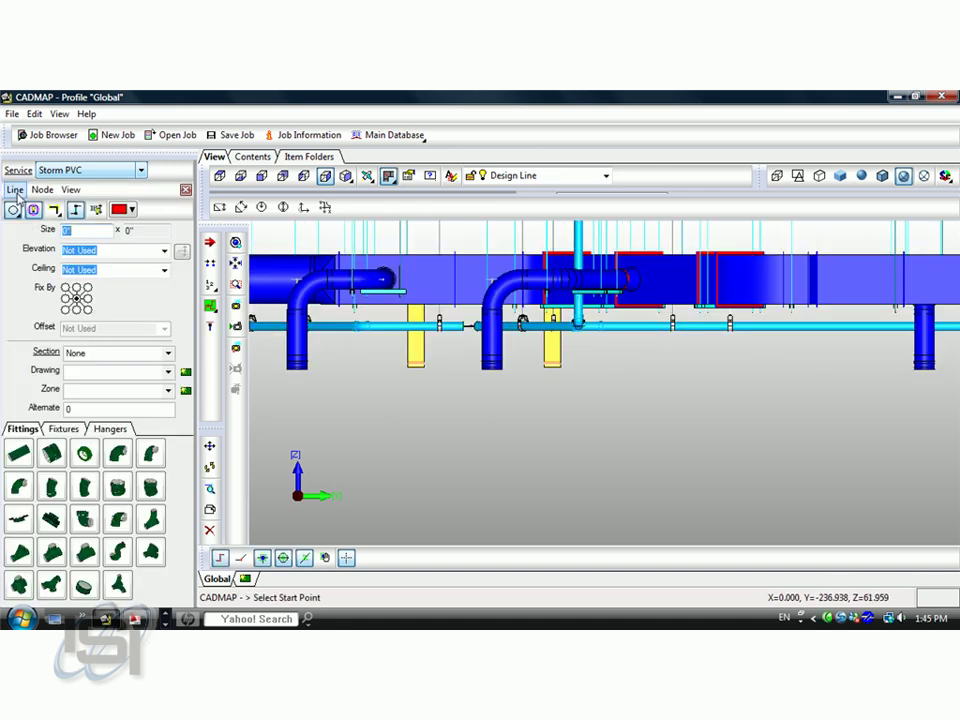
left_click(212, 309)
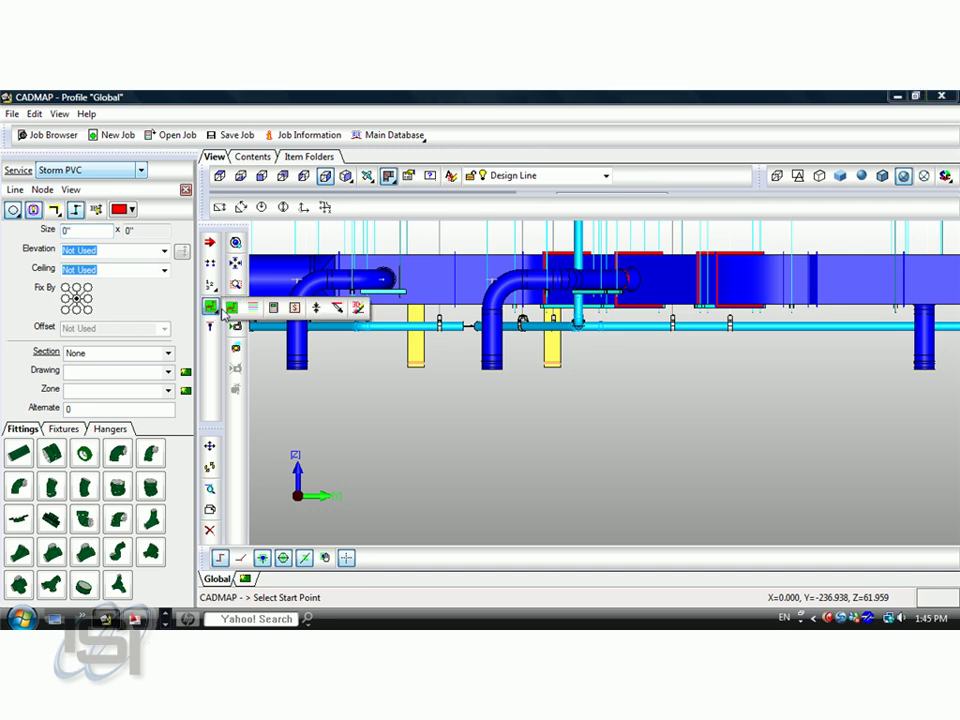
left_click(360, 311)
Set the fall of all storm drain lines to 1 in 96 in the Line Editor and fill the run in 3D.
left_click(15, 190)
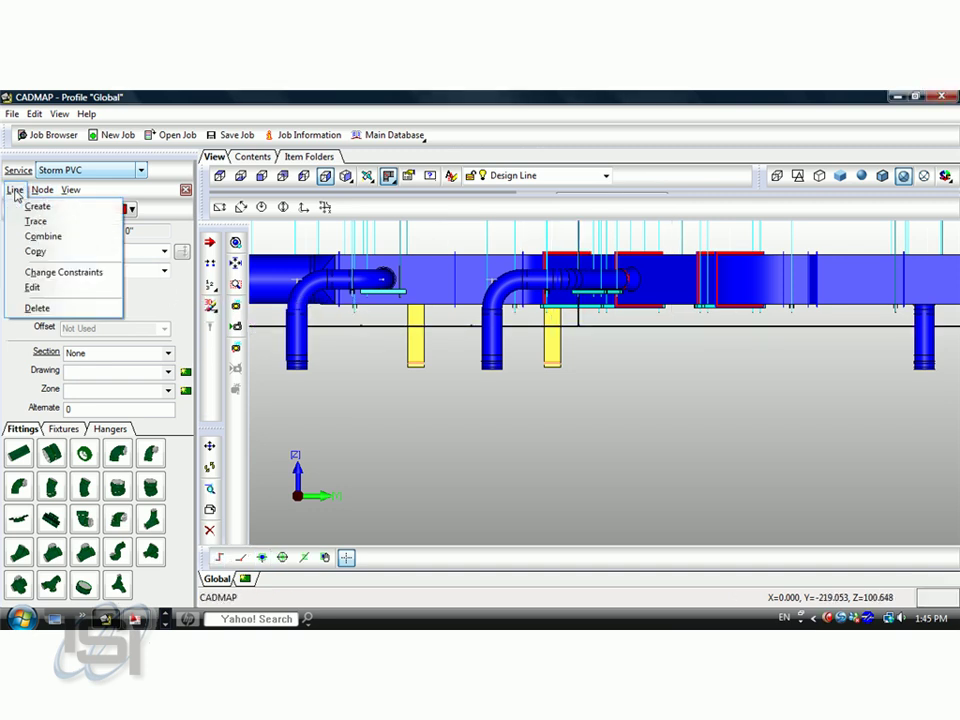
left_click(63, 272)
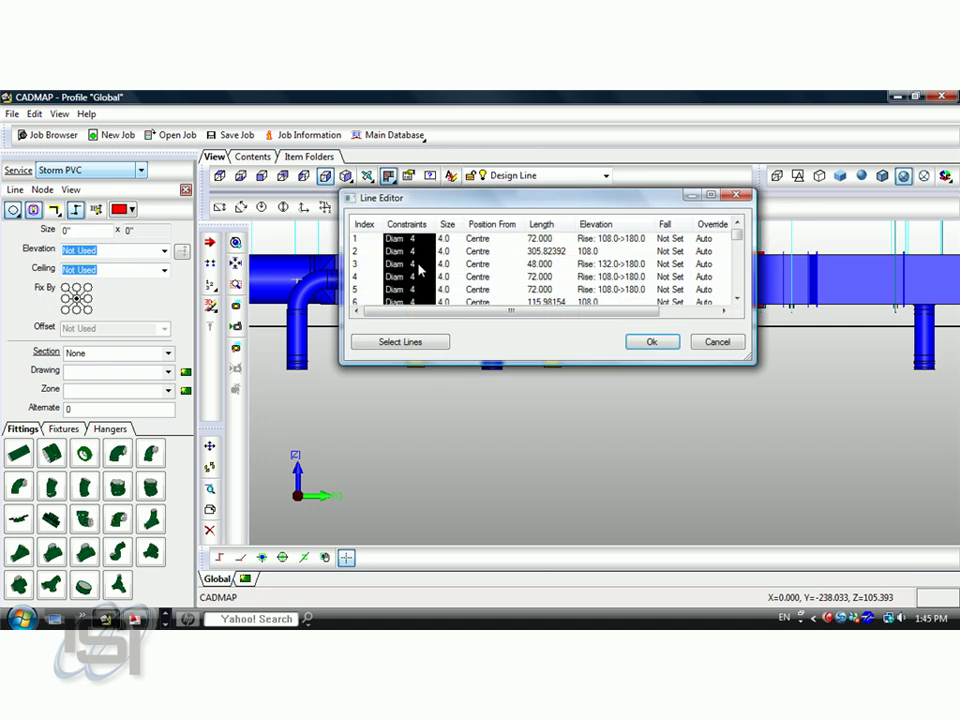
left_click(402, 242)
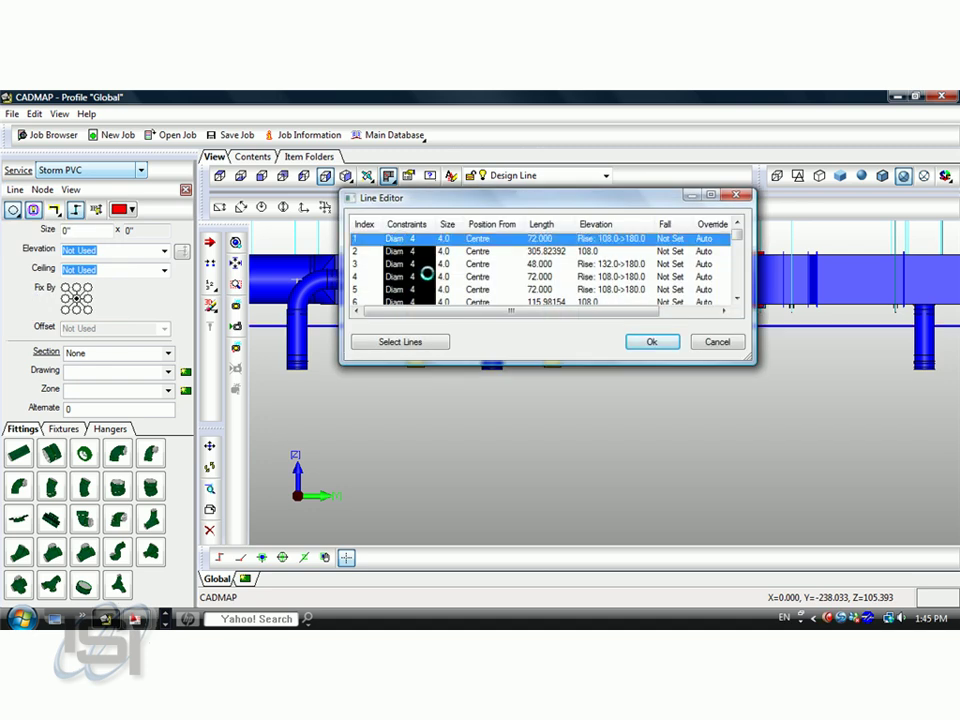
key("ctrl+a")
right_click(528, 281)
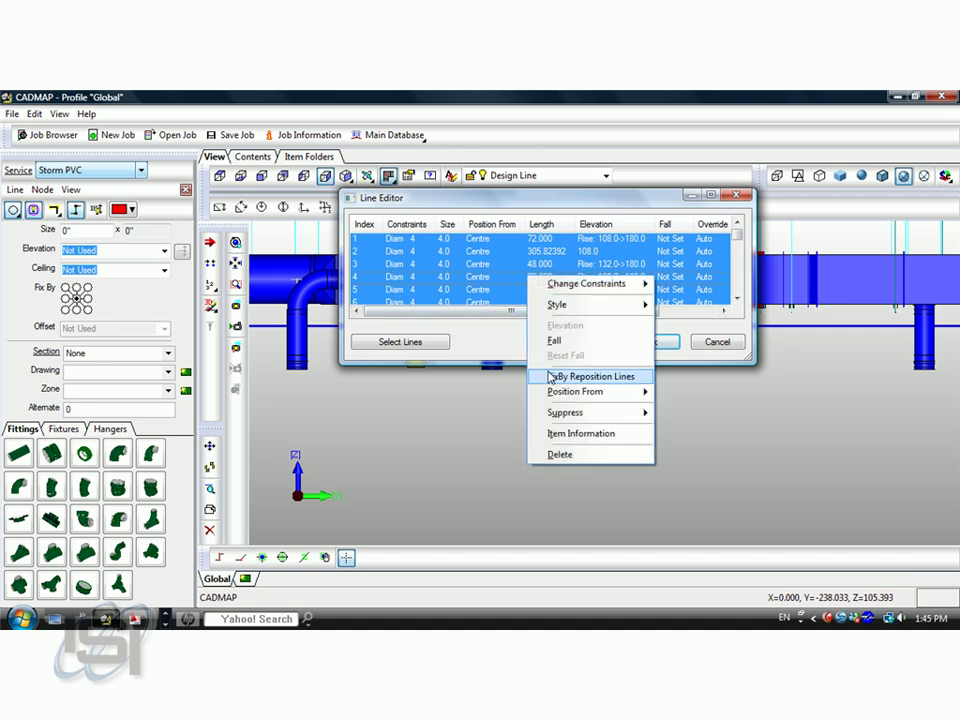
left_click(556, 339)
left_click(390, 243)
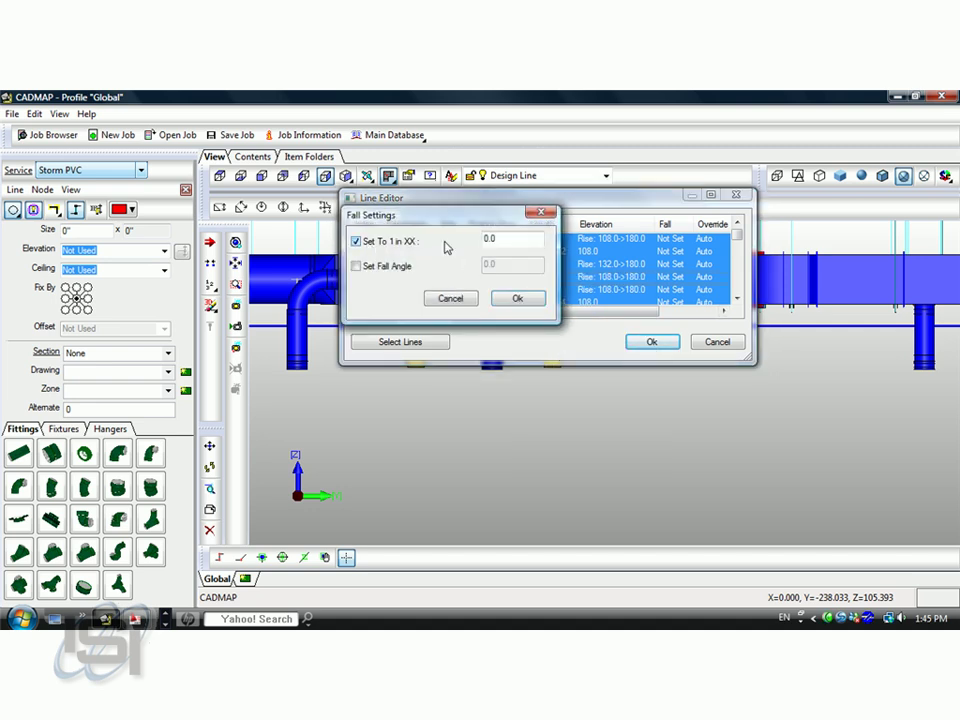
type("96")
left_click(516, 298)
left_click(652, 343)
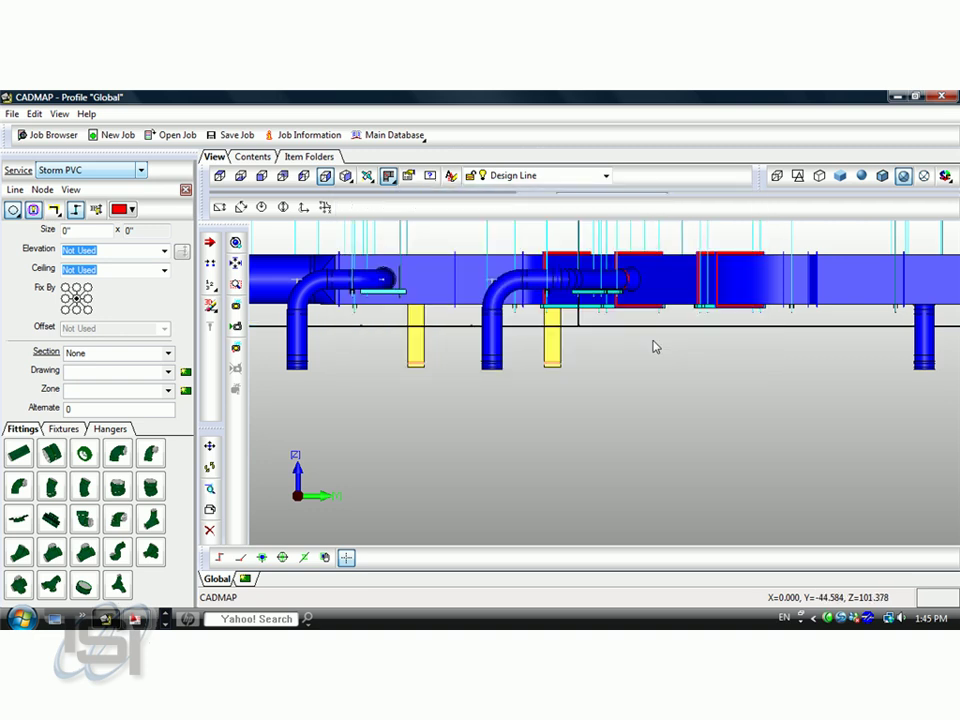
left_click(70, 189)
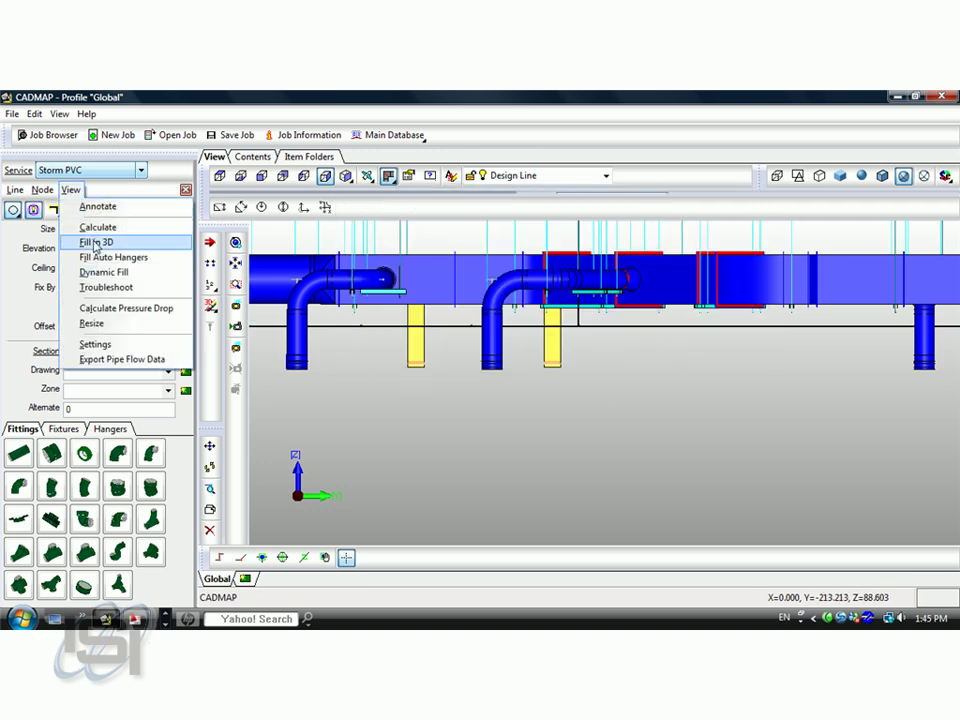
left_click(96, 242)
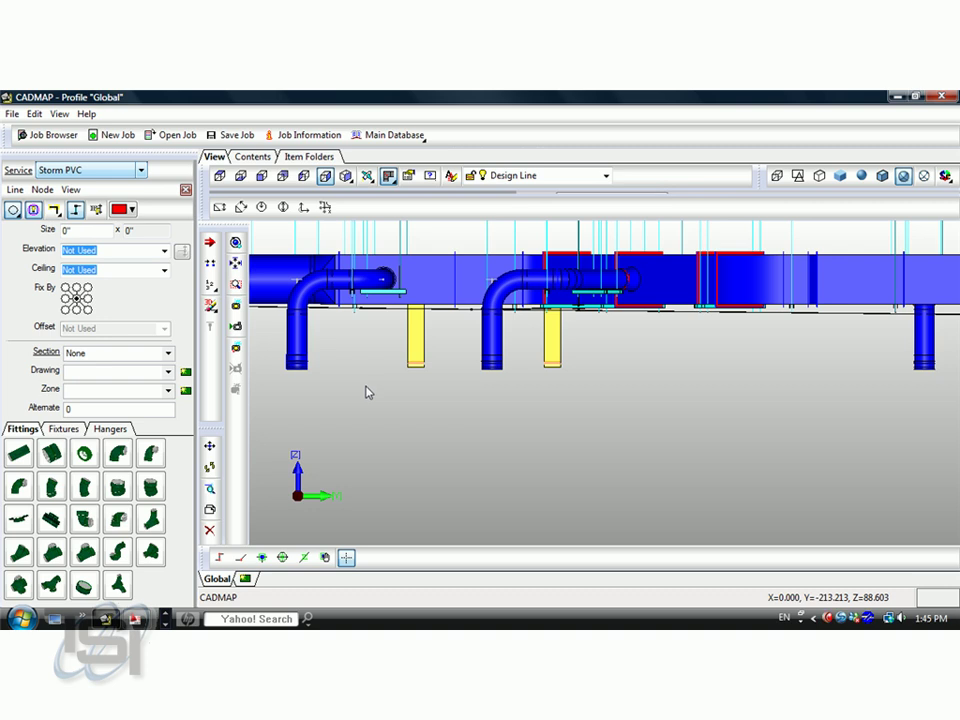
Define the lower end of the storm drain's vertical drop as the run's source and fill the run in 3D again.
middle_click_drag(352, 417, 516, 410)
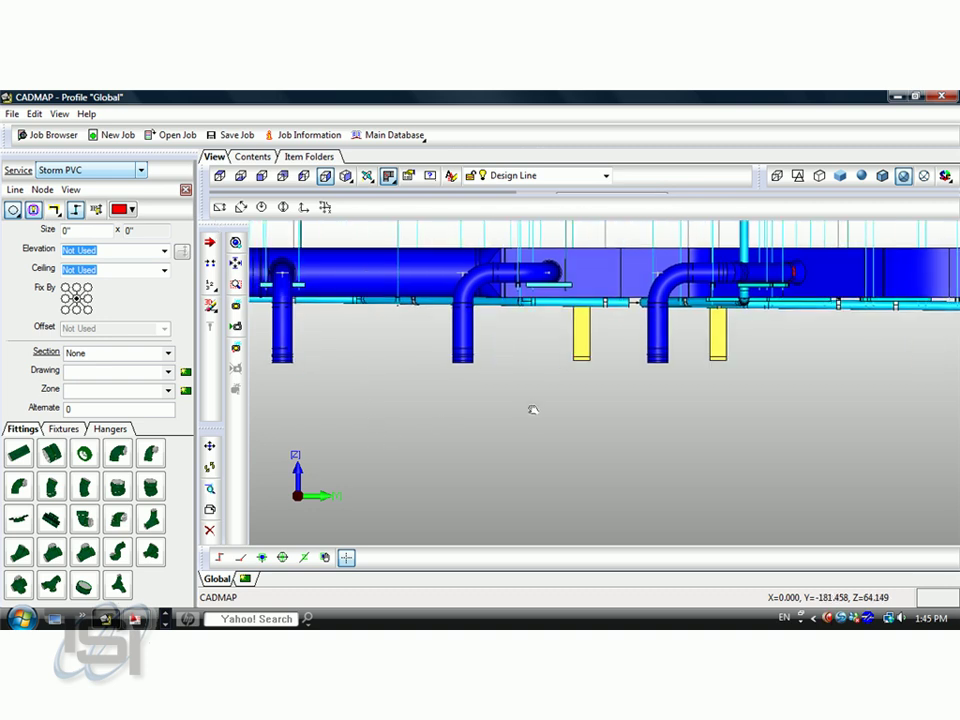
scroll(462, 424, "down", 5)
middle_click_drag(413, 437, 485, 406)
scroll(468, 420, "down", 2)
scroll(395, 439, "up", 6)
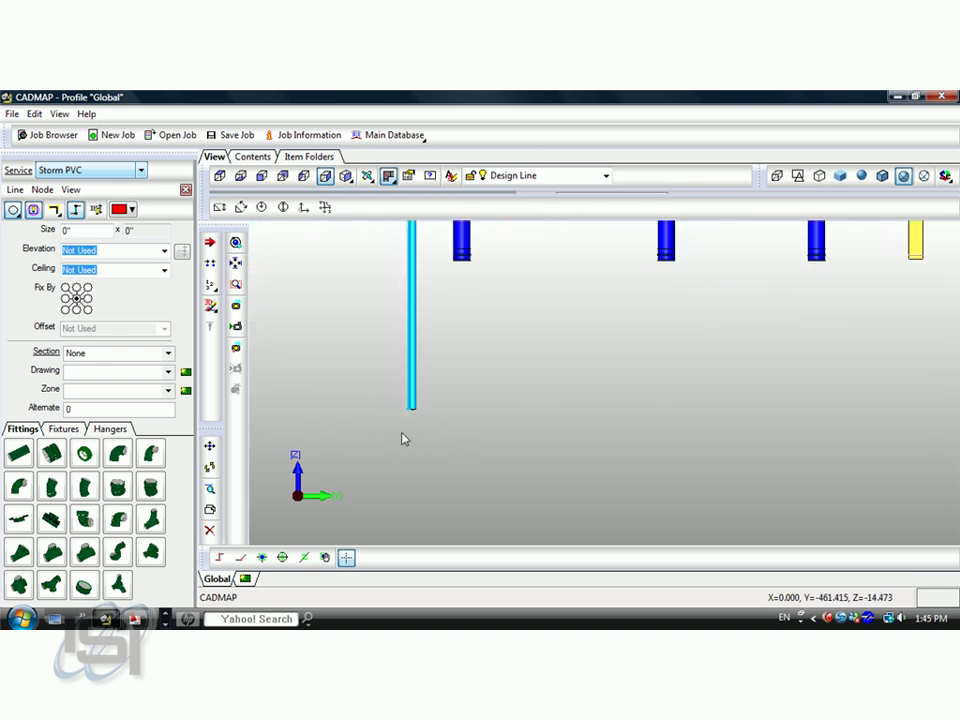
scroll(407, 432, "up", 2)
left_click(42, 189)
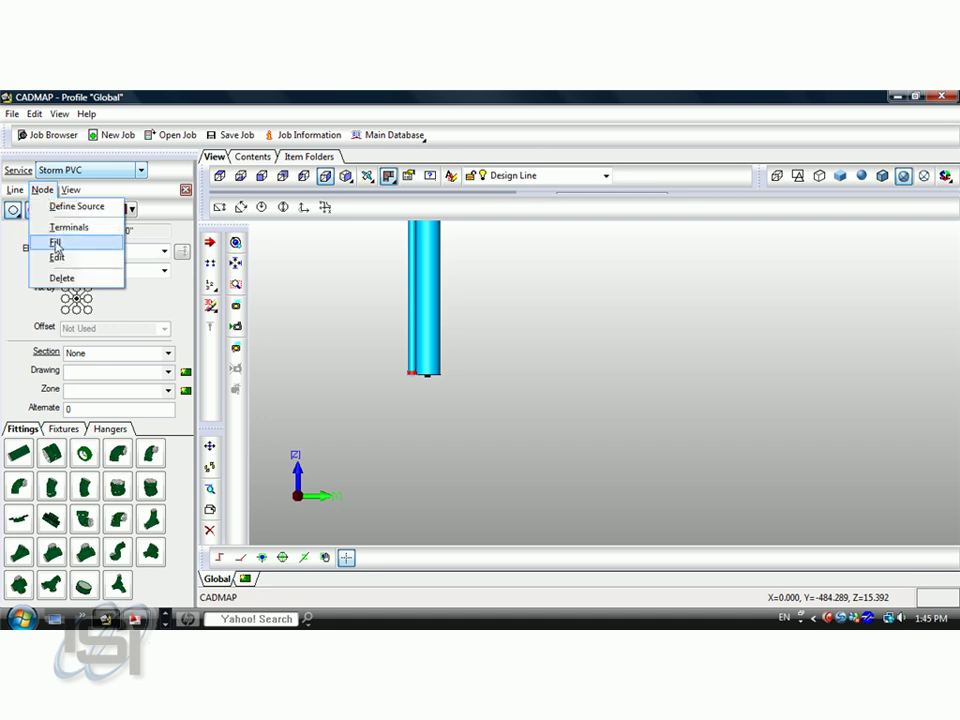
left_click(60, 207)
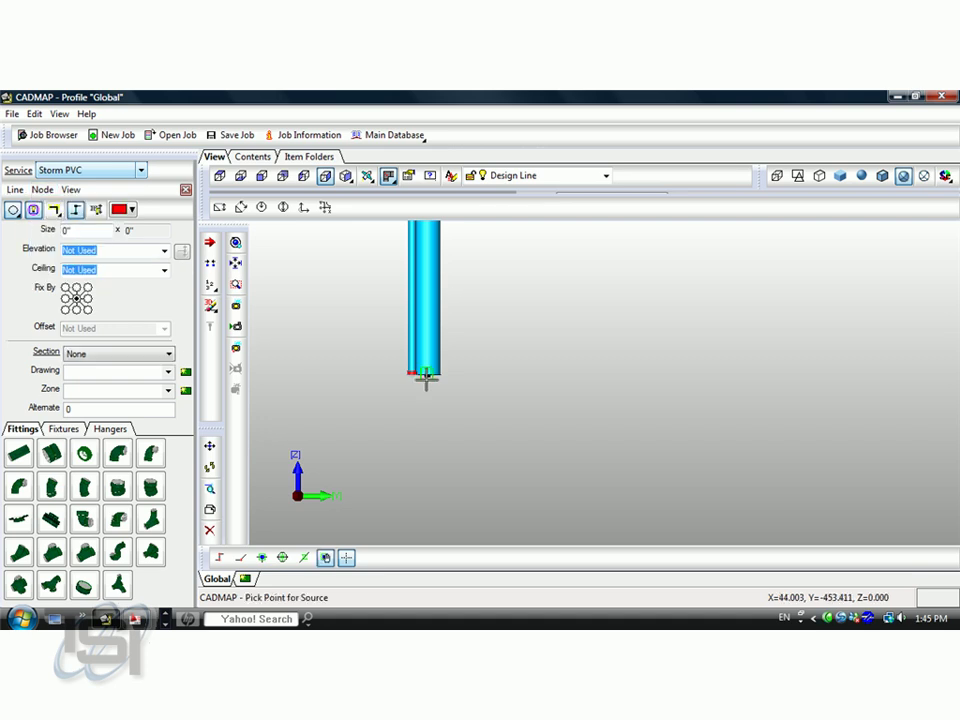
left_click(425, 375)
left_click(71, 189)
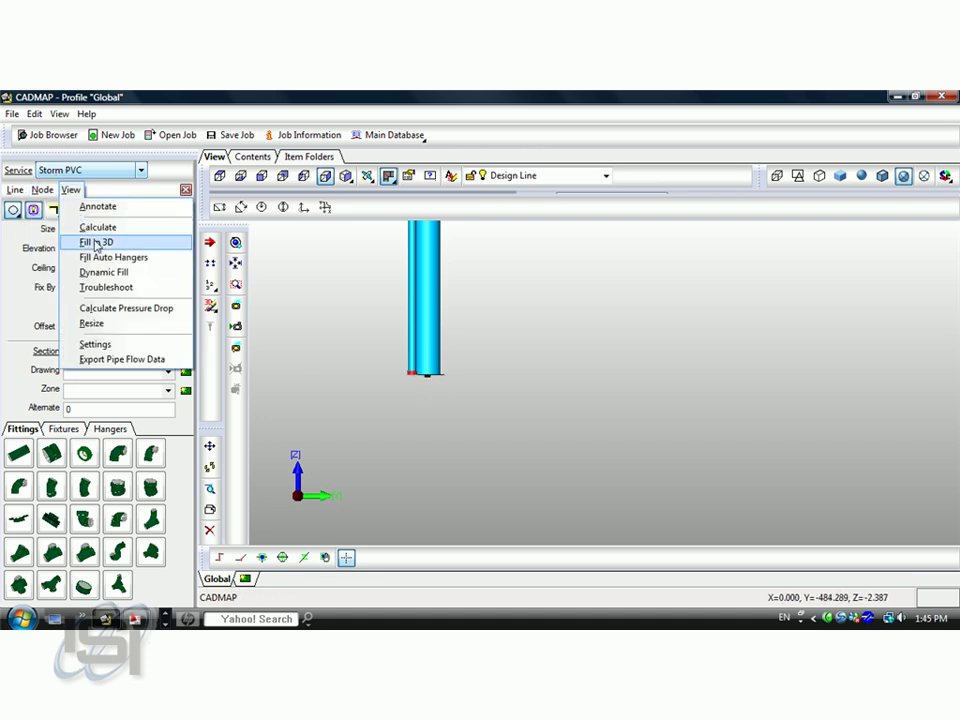
left_click(96, 242)
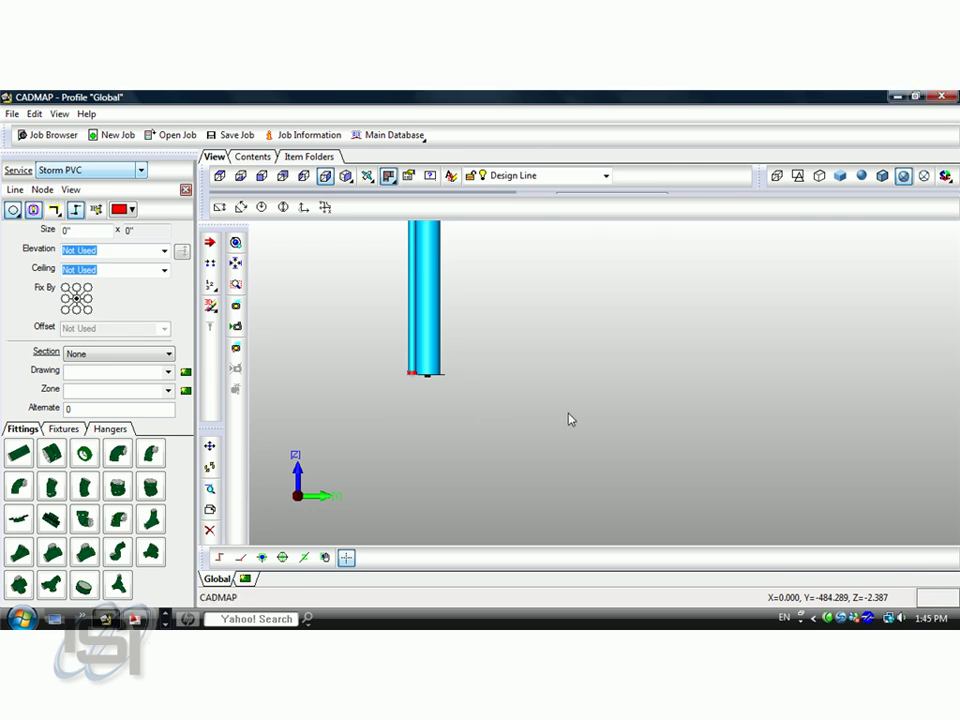
left_click(572, 396)
left_click(552, 398)
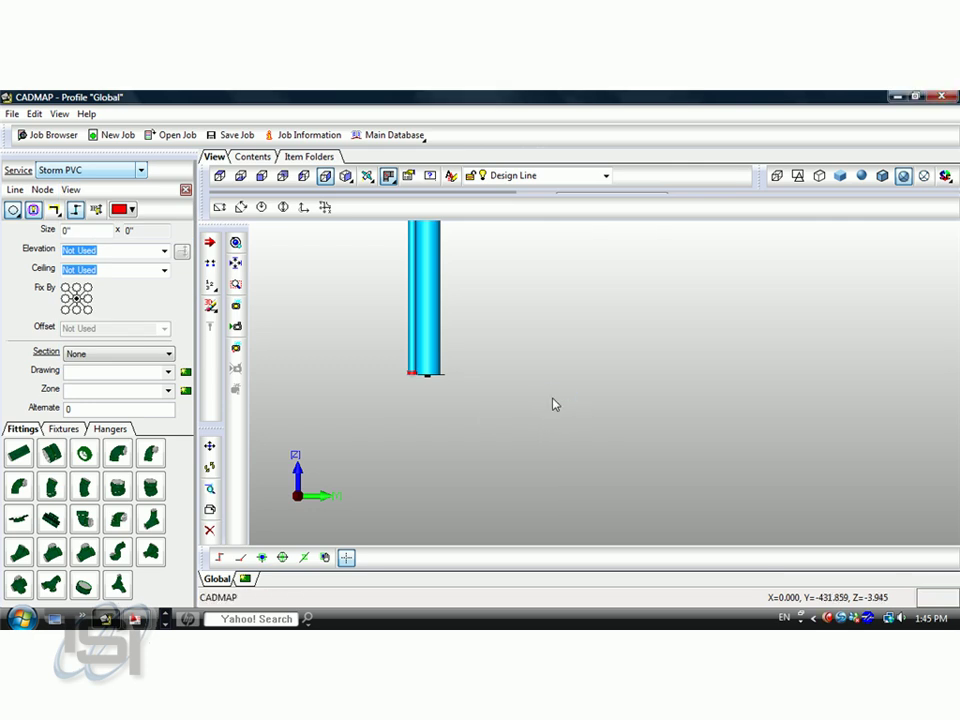
Examine the sloped storm drain piping from the front, close up, and in an isometric view of the whole model.
left_click(261, 177)
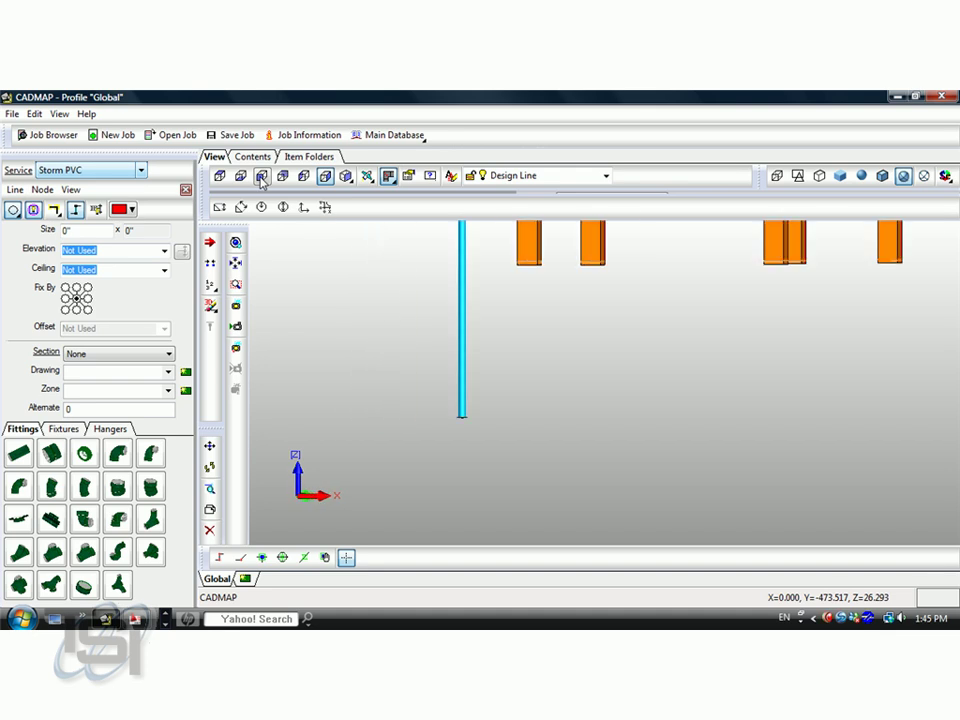
left_click(261, 177)
scroll(647, 344, "up", 5)
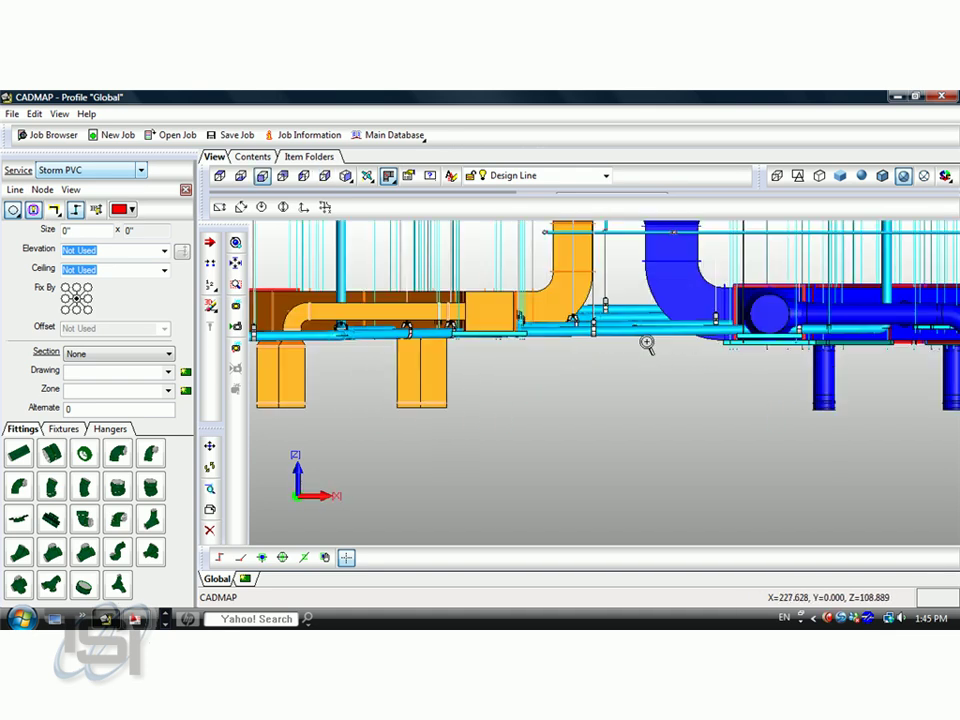
scroll(630, 405, "down", 4)
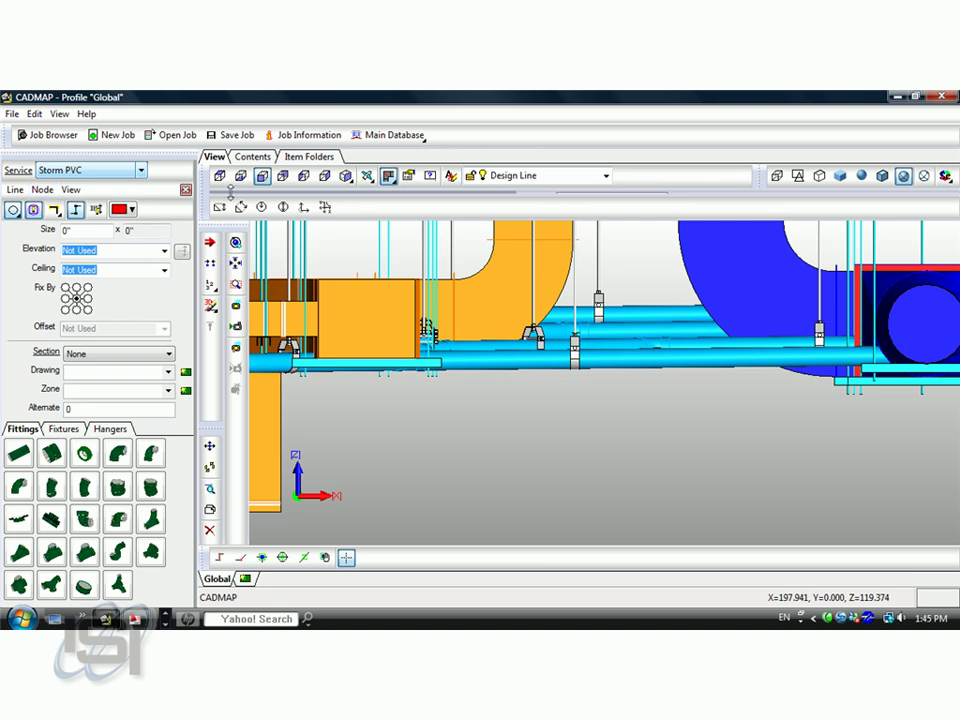
left_click(345, 176)
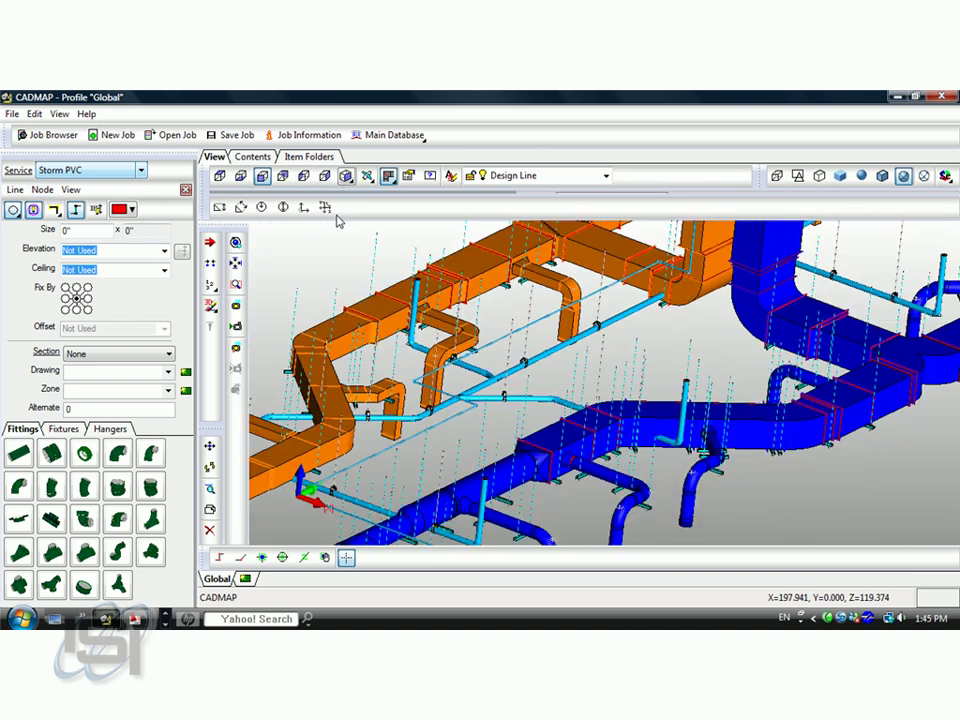
scroll(330, 238, "down", 5)
middle_click_drag(590, 340, 570, 359)
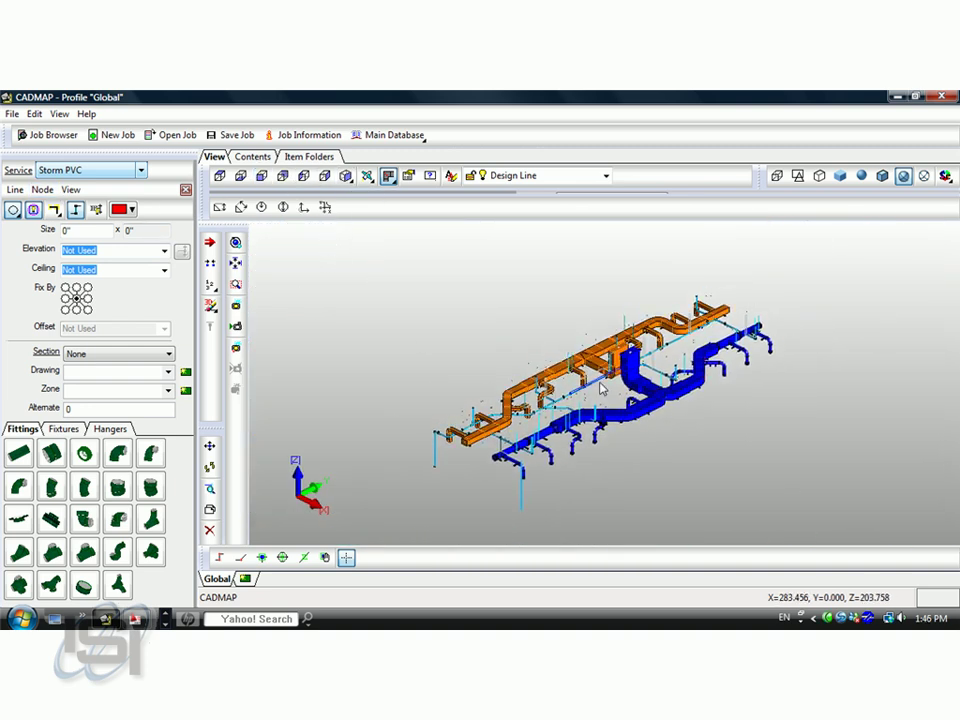
Close the design line settings and finish editing the storm drain run.
scroll(600, 383, "up", 3)
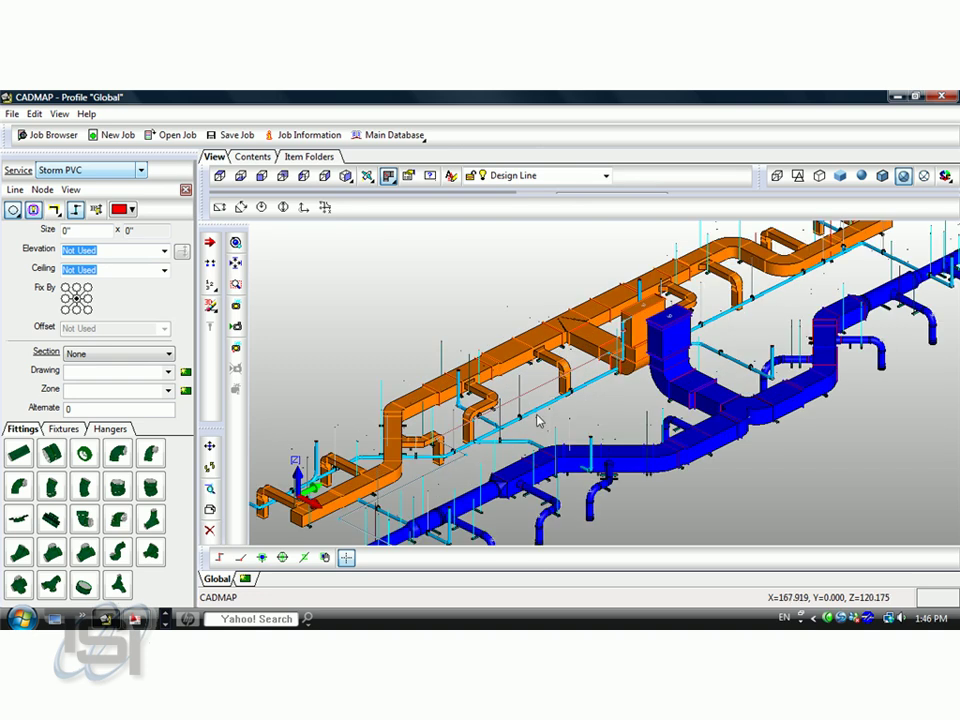
mouse_move(538, 428)
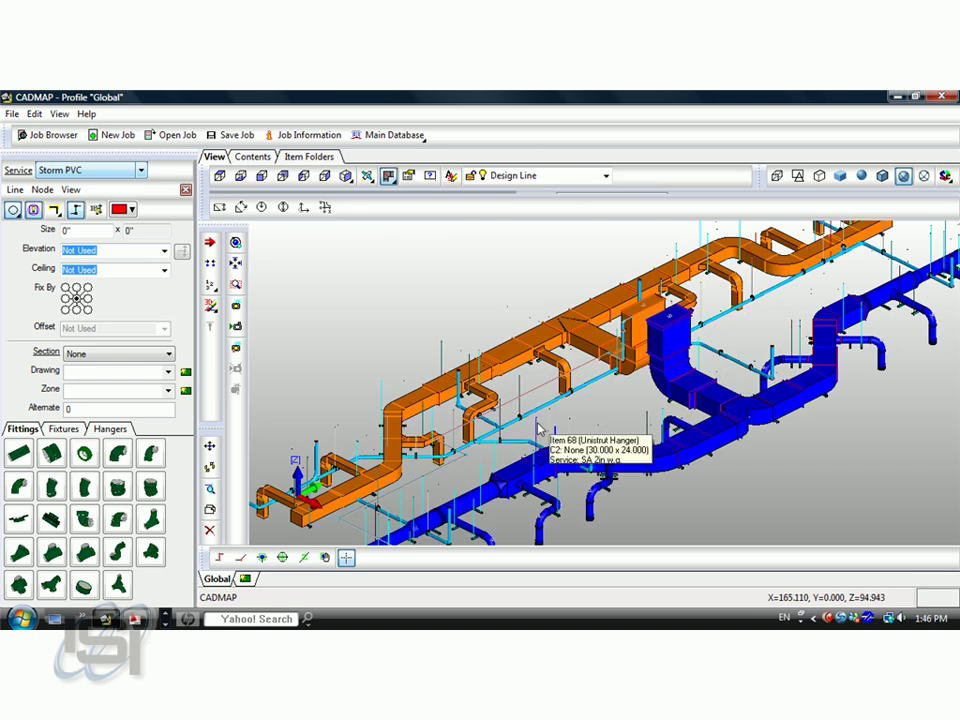
left_click(186, 191)
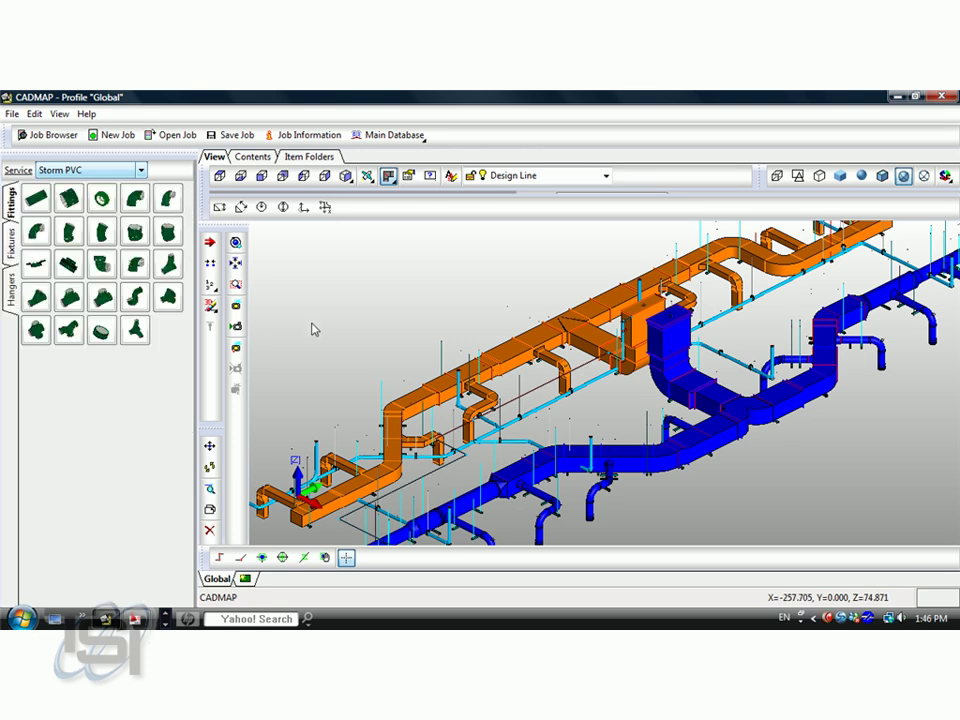
Save the job as "Revit to CAM-Duct" in the Projects folder and close CADMAP, saving the job on exit.
left_click(12, 114)
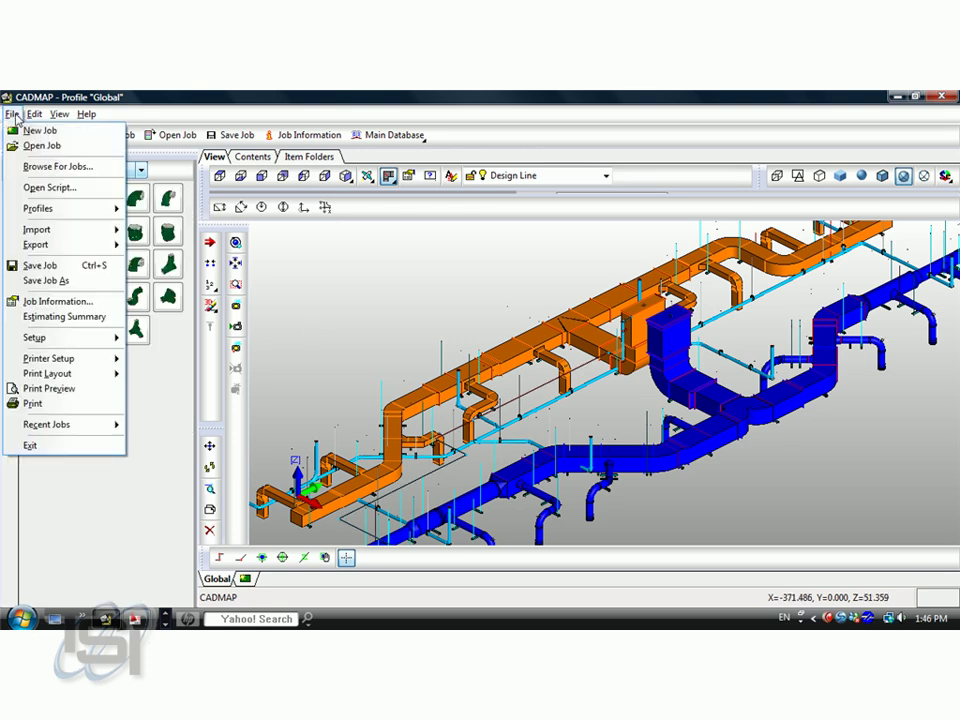
left_click(42, 280)
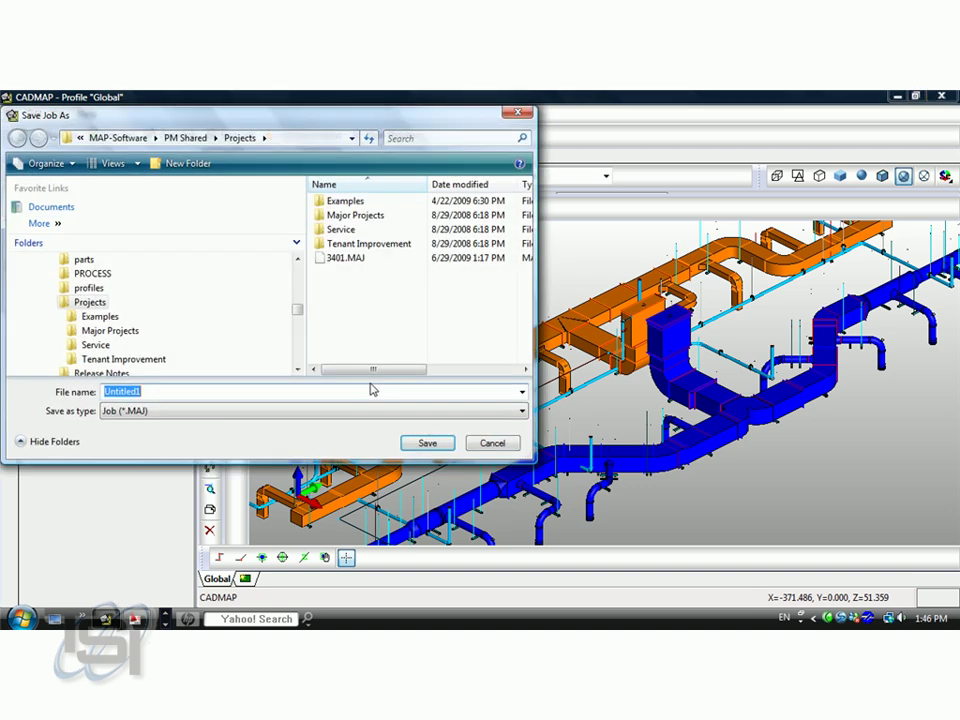
left_click(303, 391)
left_click_drag(144, 391, 94, 391)
type("Revit to CAM-Duct")
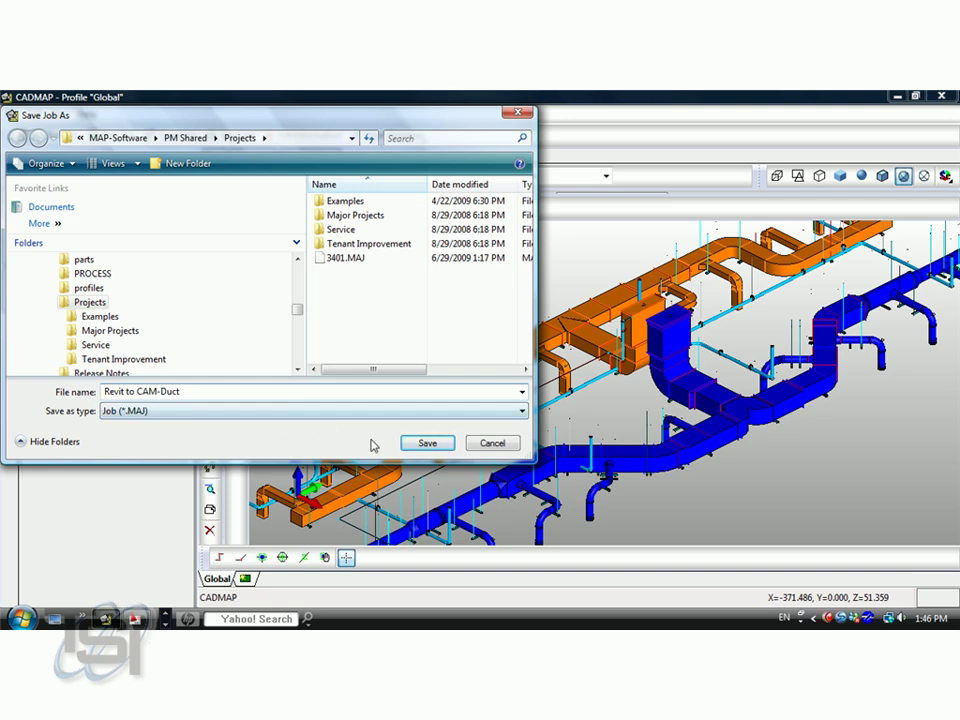
left_click(412, 443)
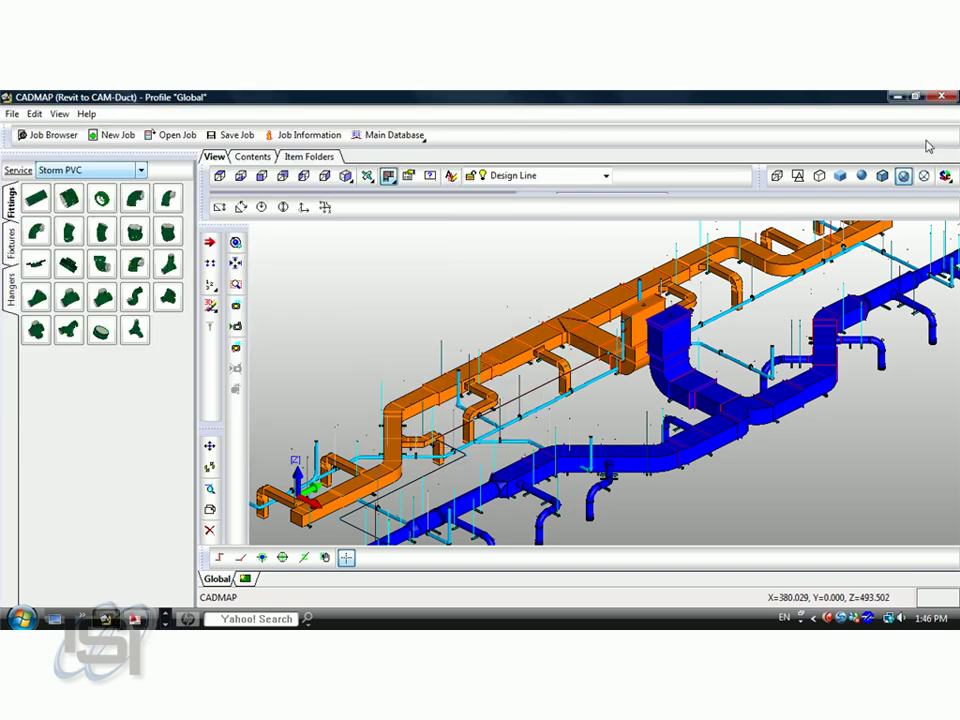
left_click(946, 97)
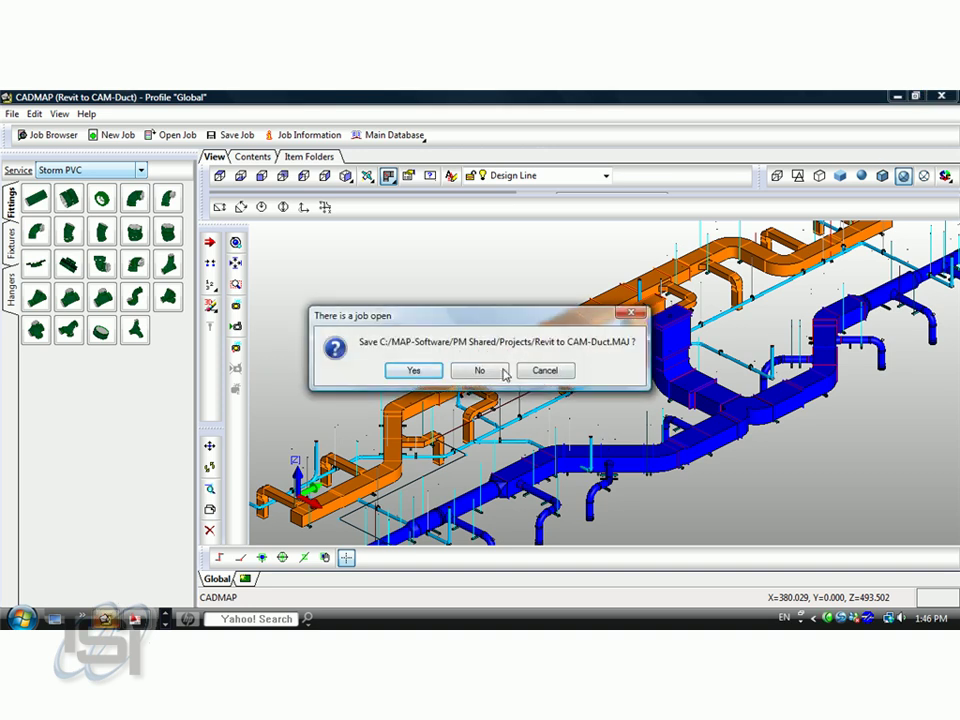
left_click(413, 370)
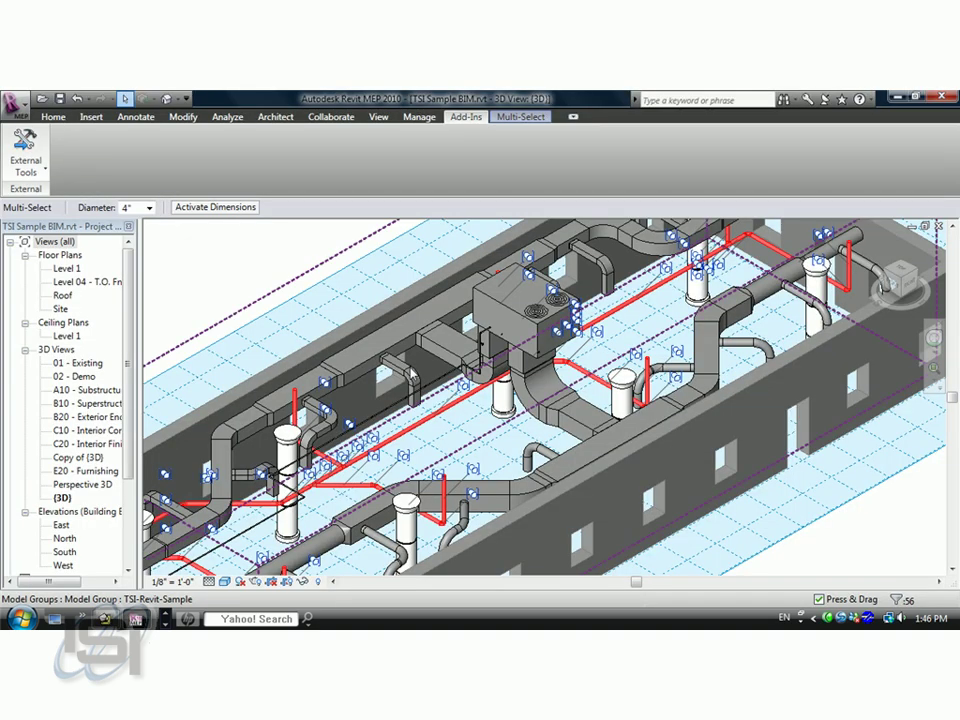
Switch to CAM-Duct, open the "Revit to CAM-Duct" job from the Projects folder and show it in an isometric view.
key("alt+Tab")
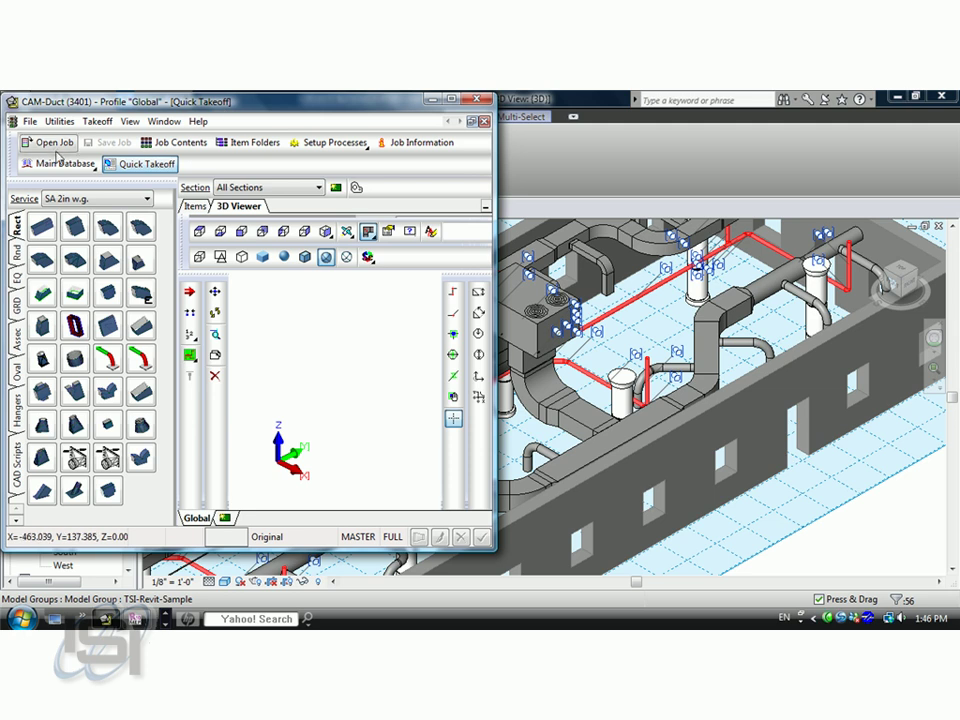
left_click(30, 122)
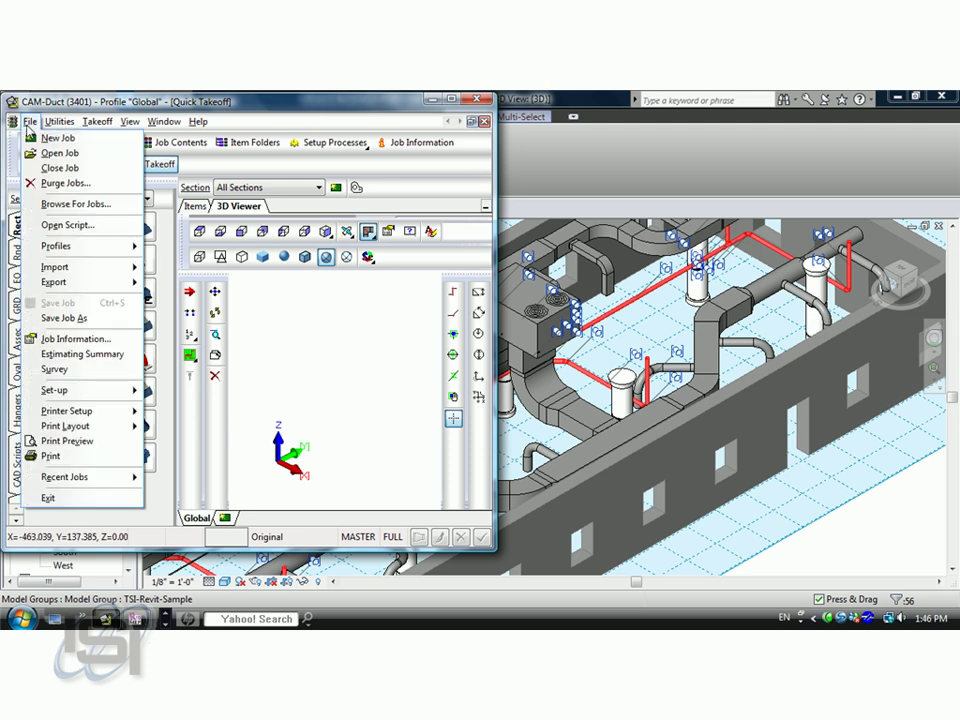
left_click(76, 204)
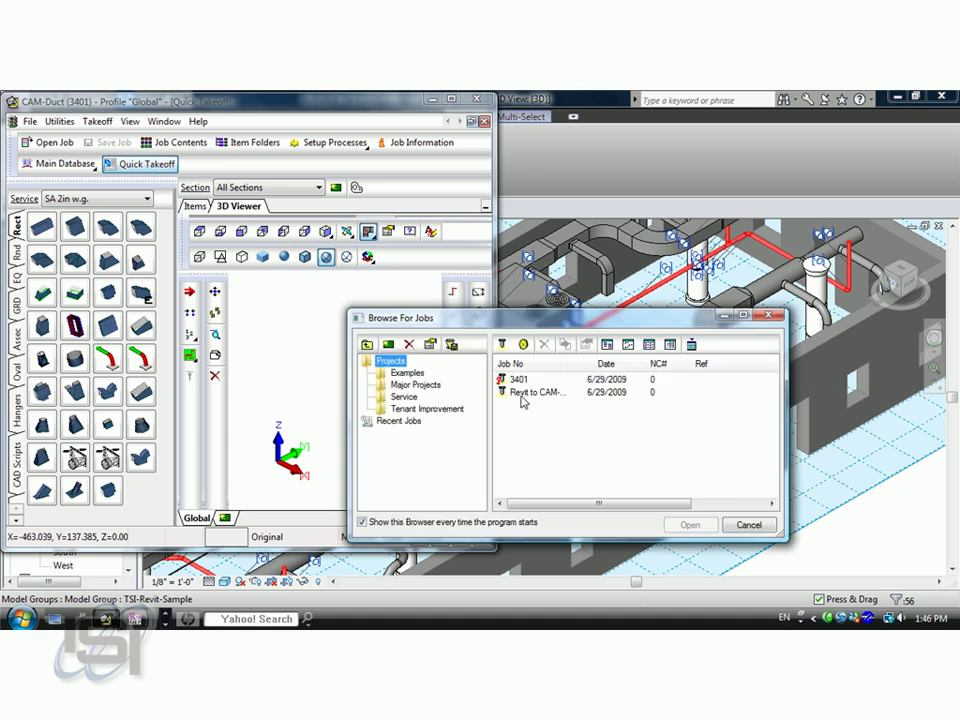
left_click(522, 394)
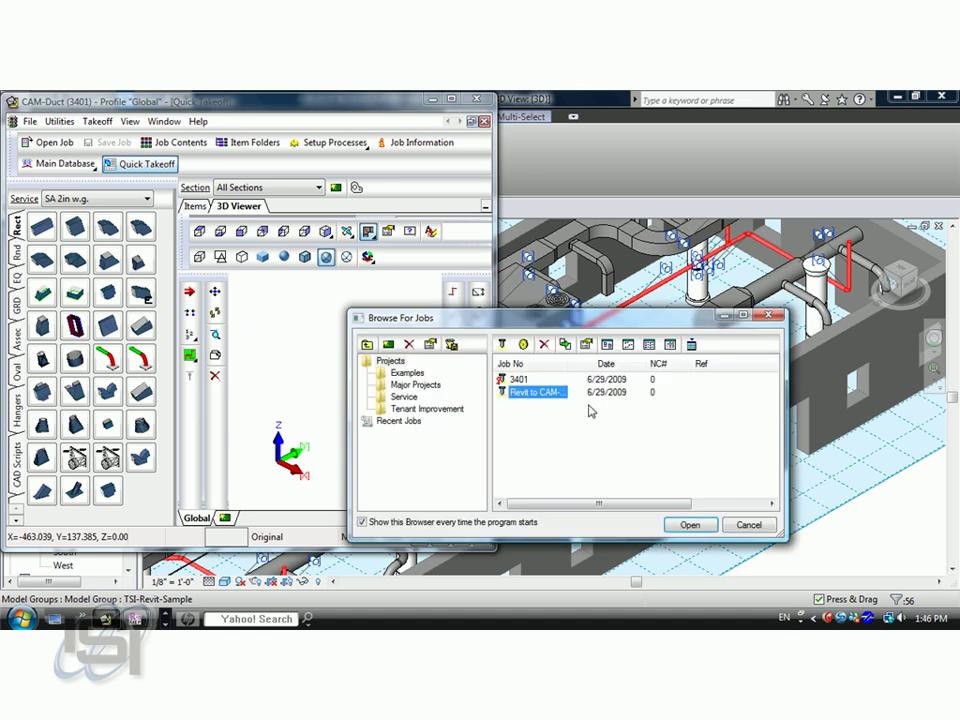
left_click(690, 525)
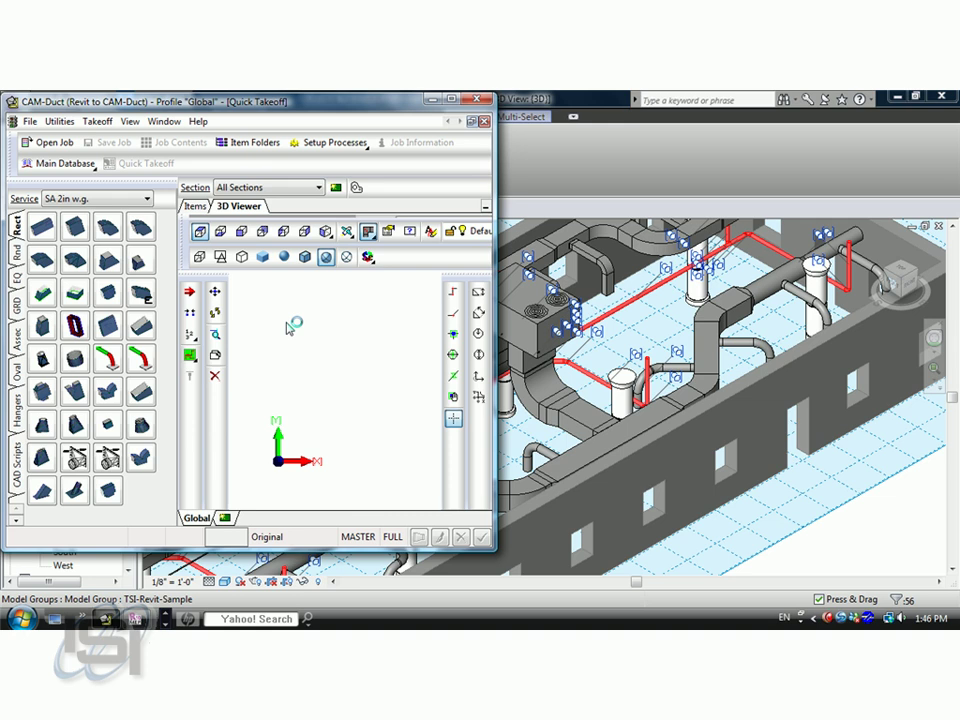
left_click(326, 232)
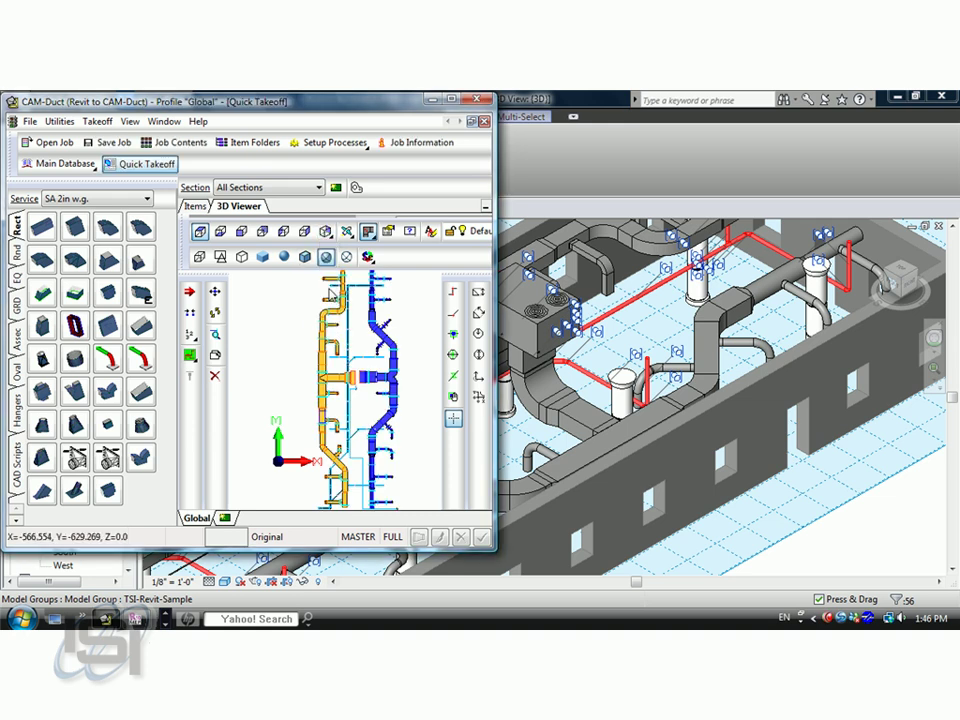
left_click(332, 294)
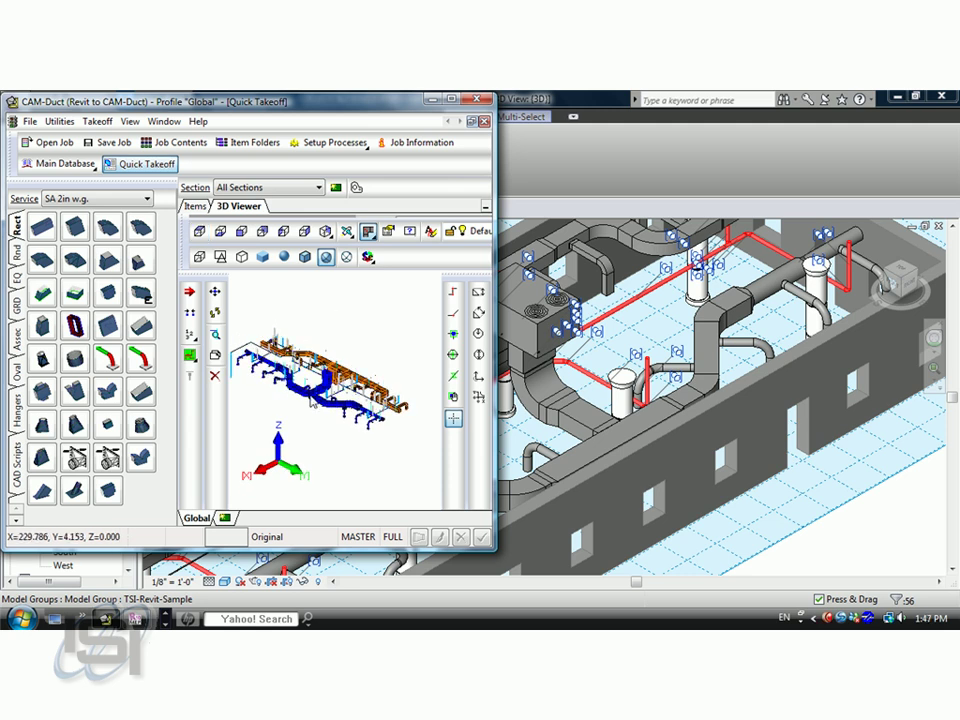
Open the orange return air branch's 90 Radius Elbow and examine its isometric preview and item data.
middle_click_drag(304, 392, 304, 415)
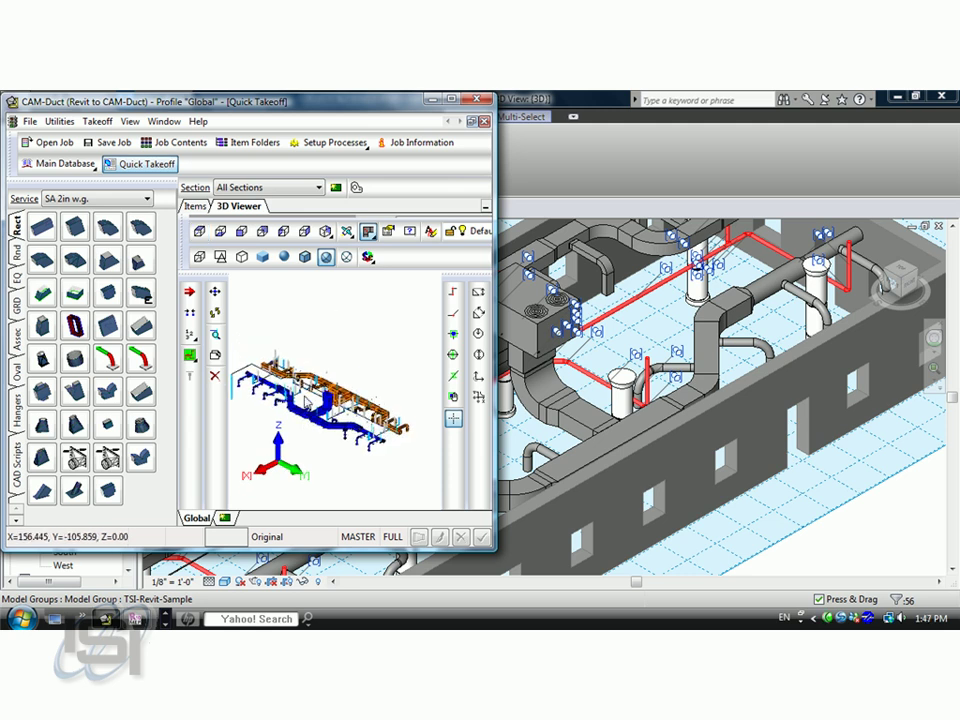
scroll(305, 427, "up", 3)
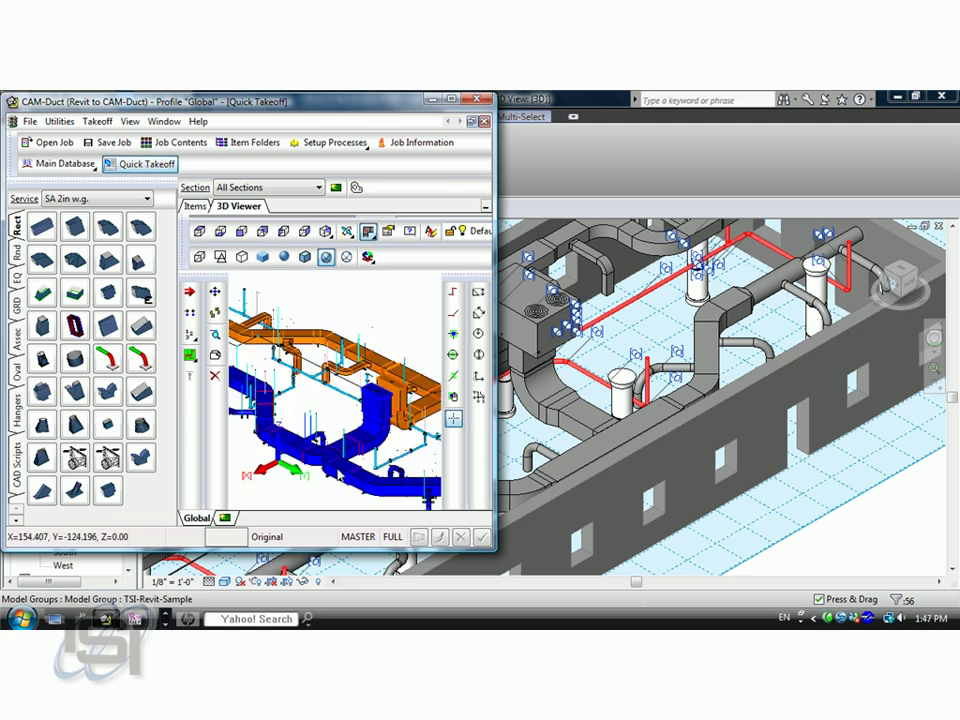
scroll(336, 470, "up", 2)
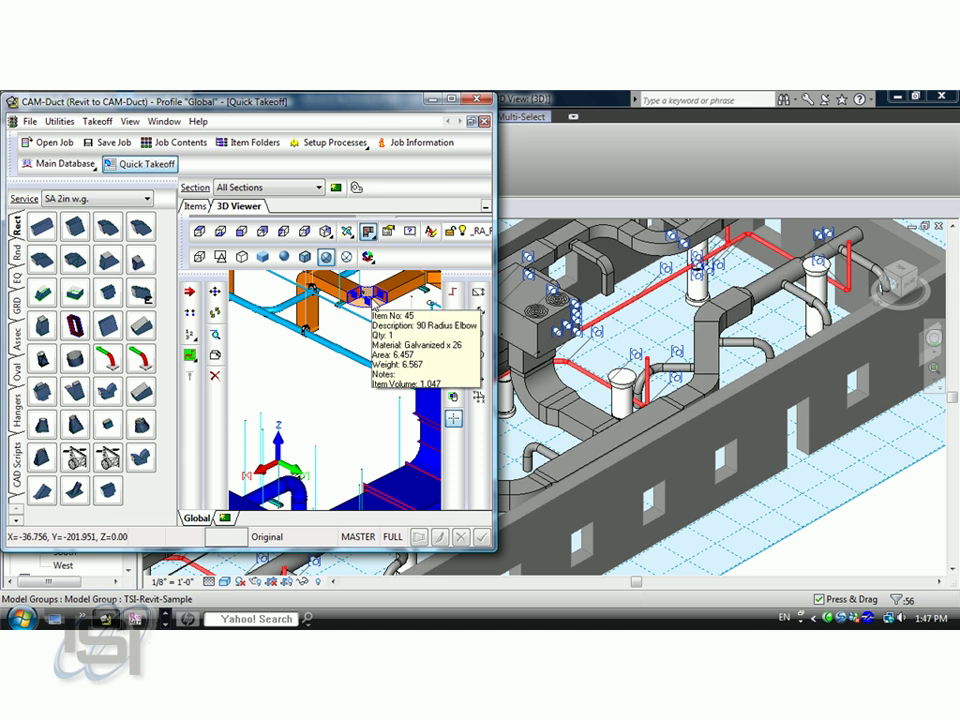
right_click(373, 302)
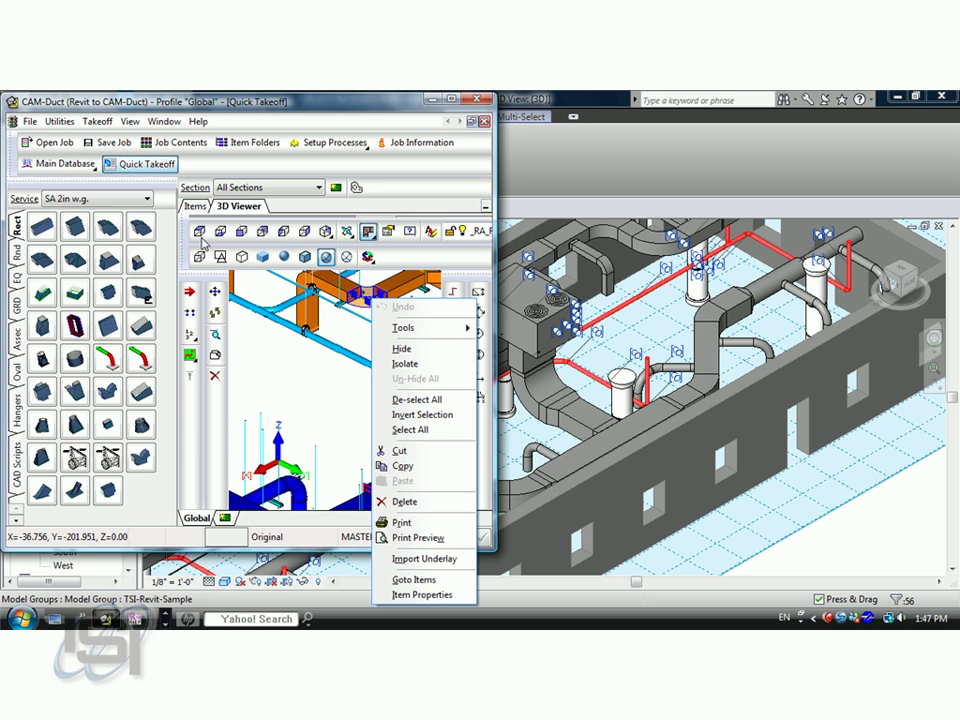
left_click(362, 304)
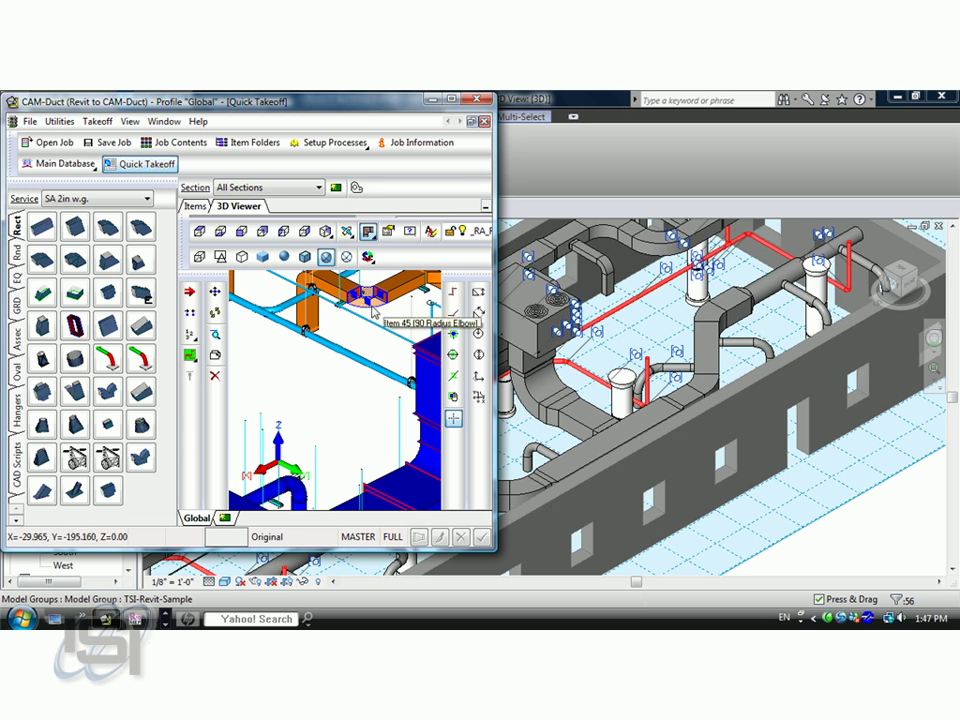
double_click(372, 311)
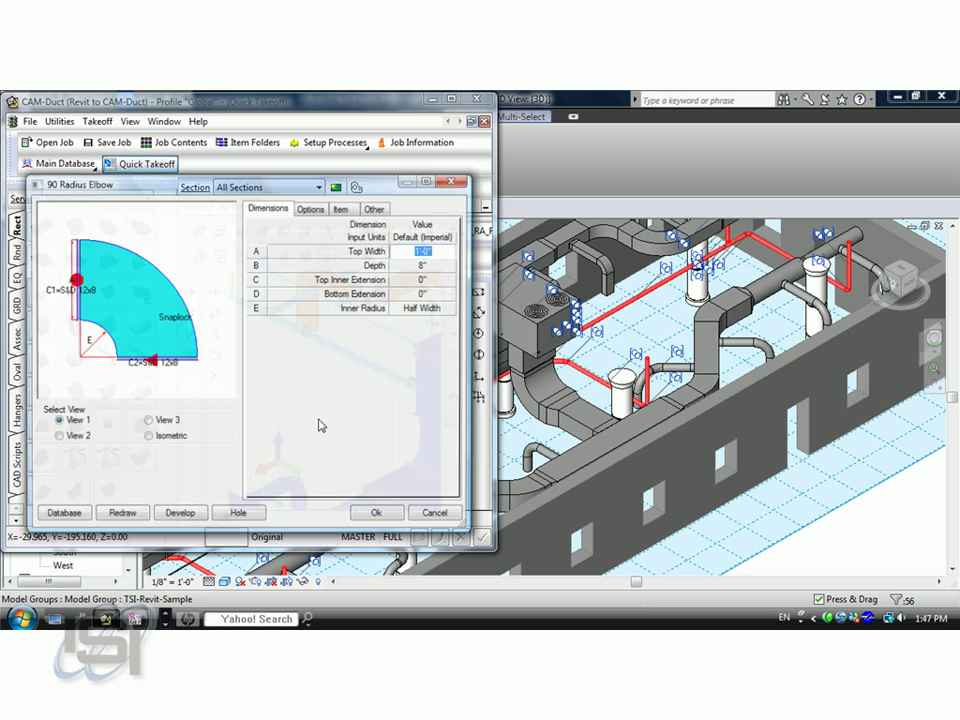
left_click(150, 440)
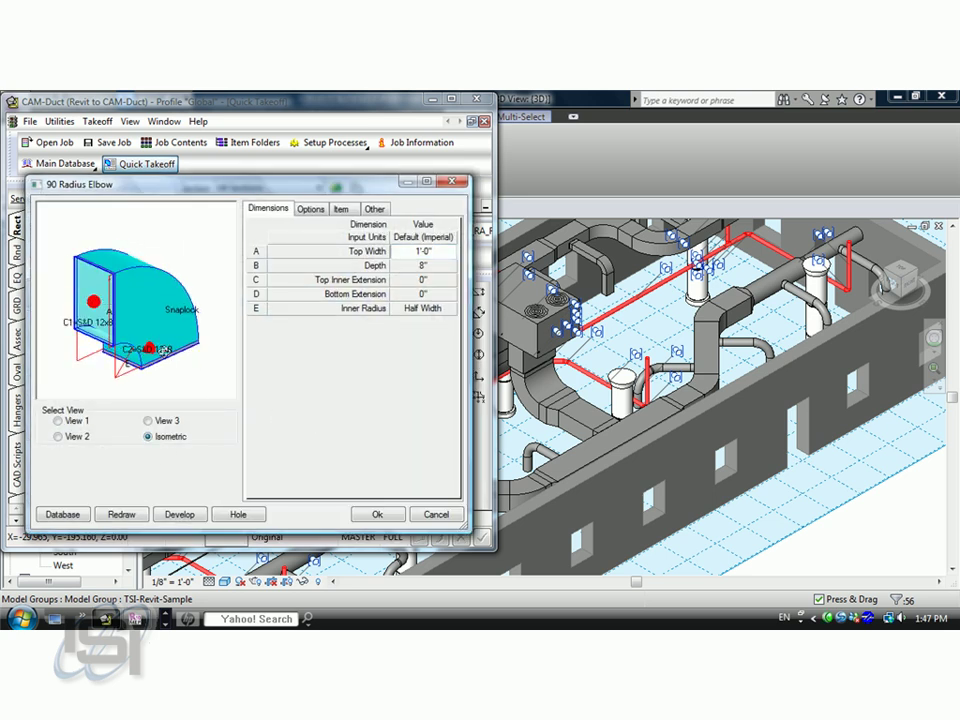
left_click(341, 210)
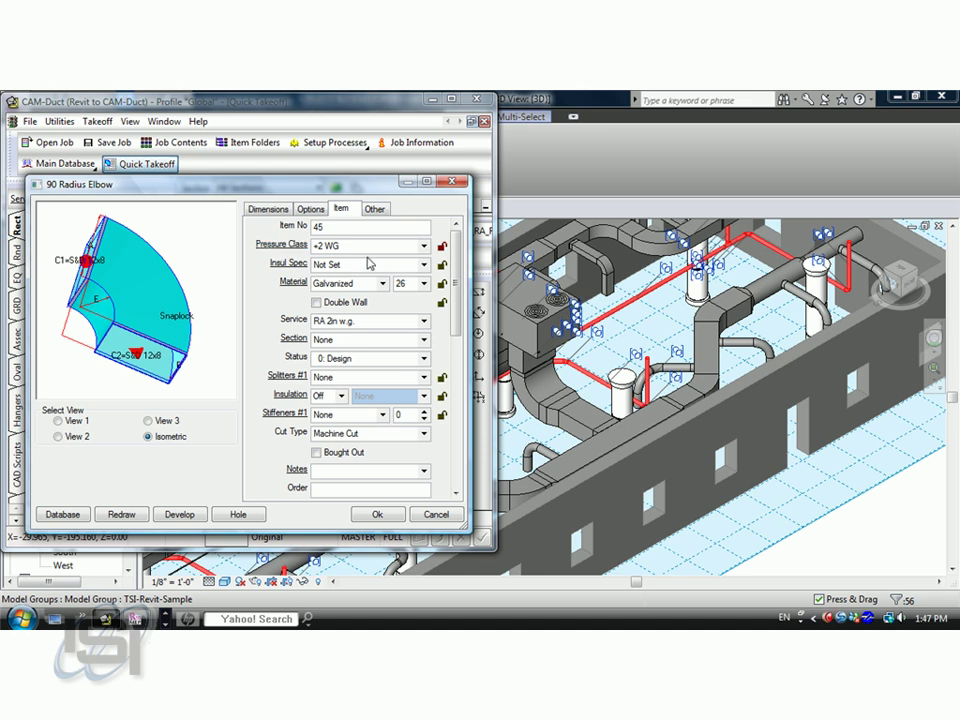
Develop the elbow's flat patterns, review each part from Top Cheek to Back Wrapper, and close the elbow without changes.
left_click(176, 514)
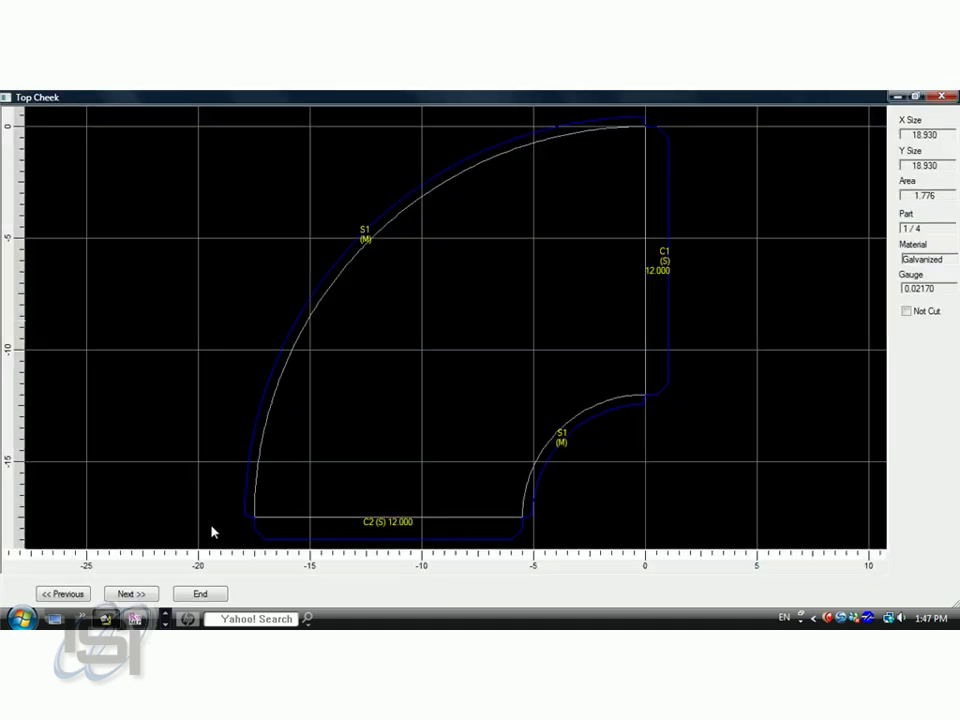
left_click(141, 598)
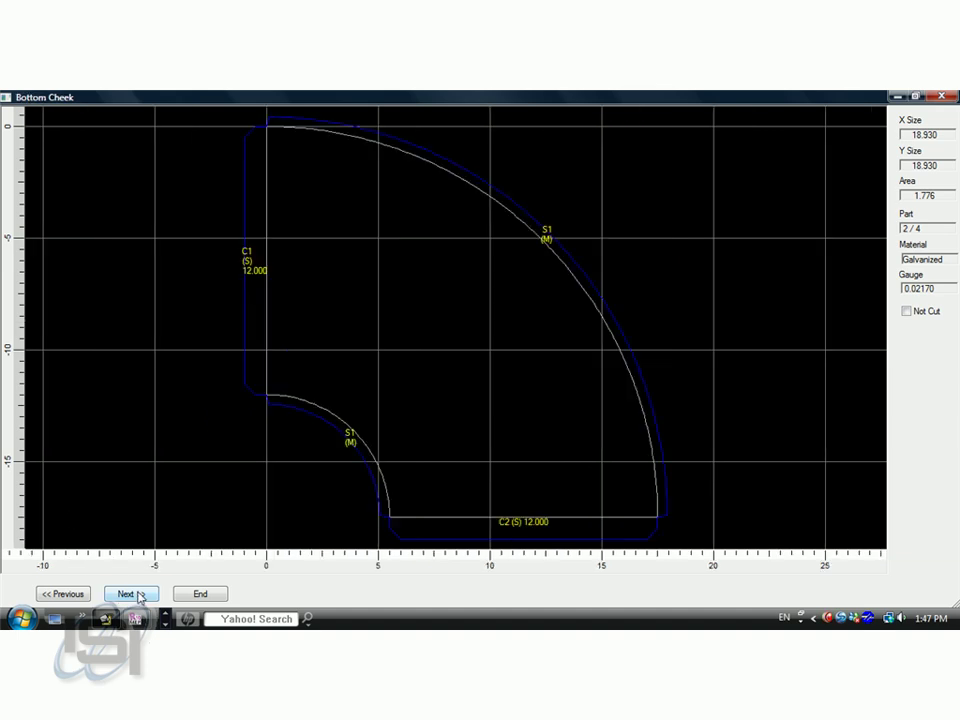
left_click(139, 595)
left_click(137, 596)
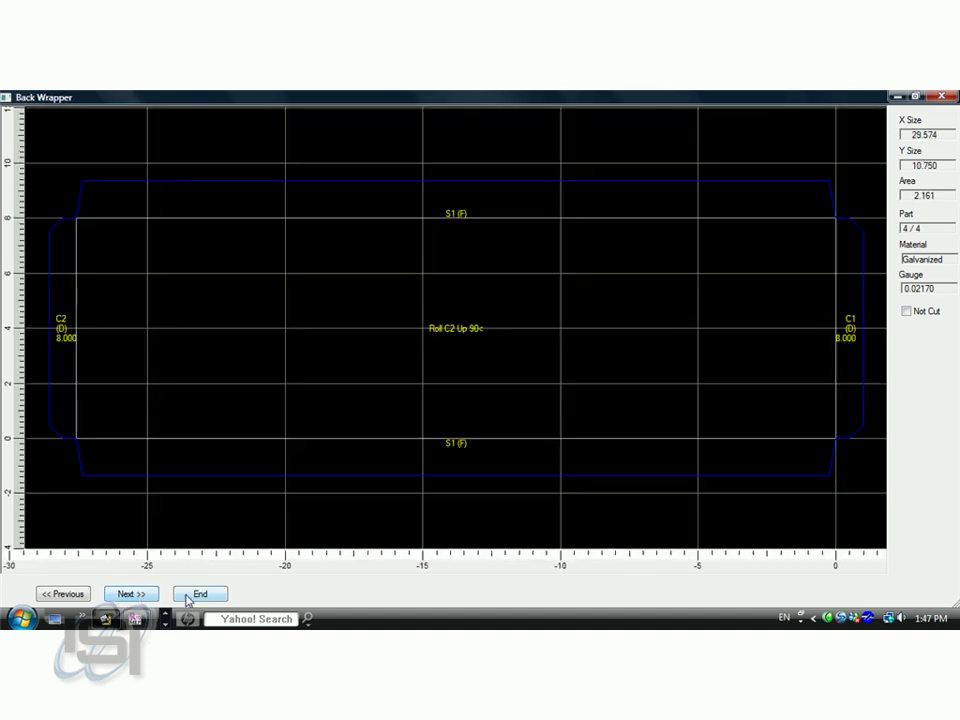
left_click(190, 596)
left_click(436, 516)
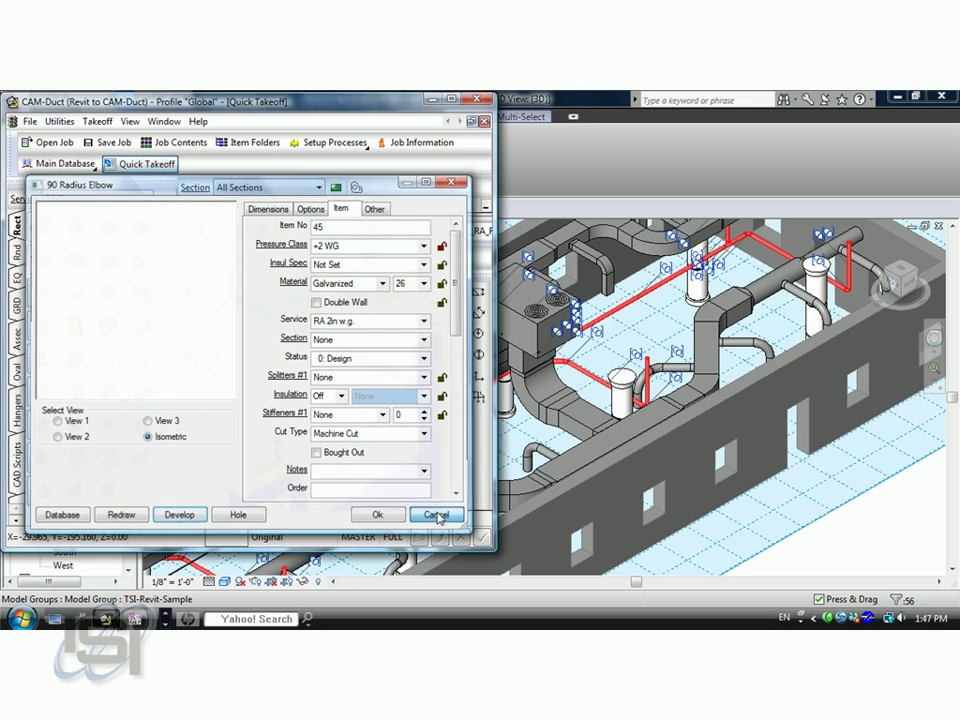
Run the Nest Only process on the job.
left_click(366, 150)
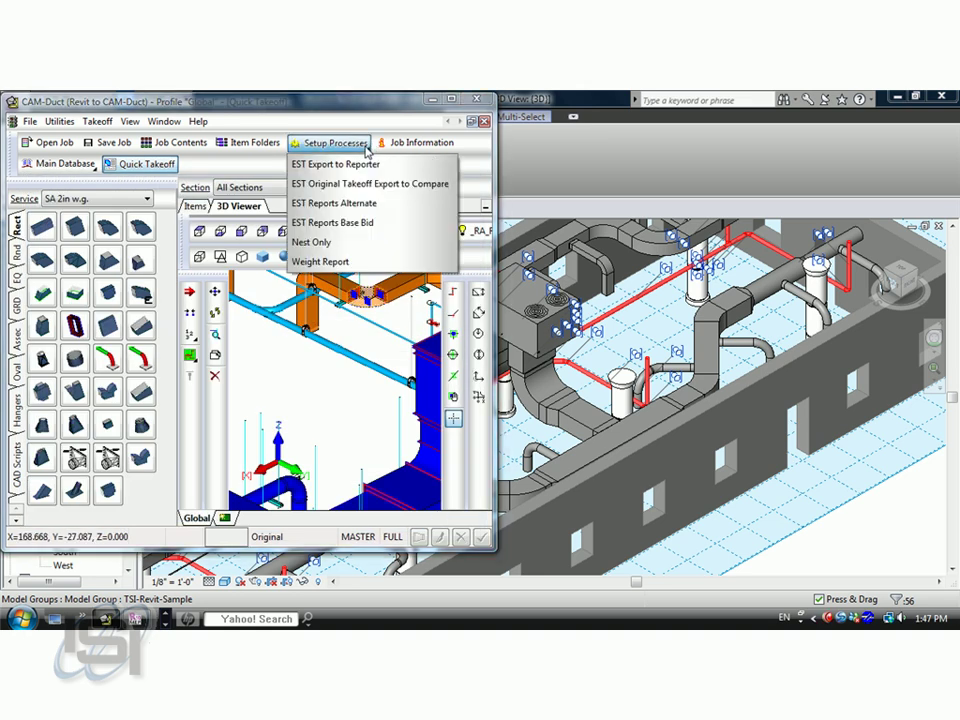
left_click(322, 243)
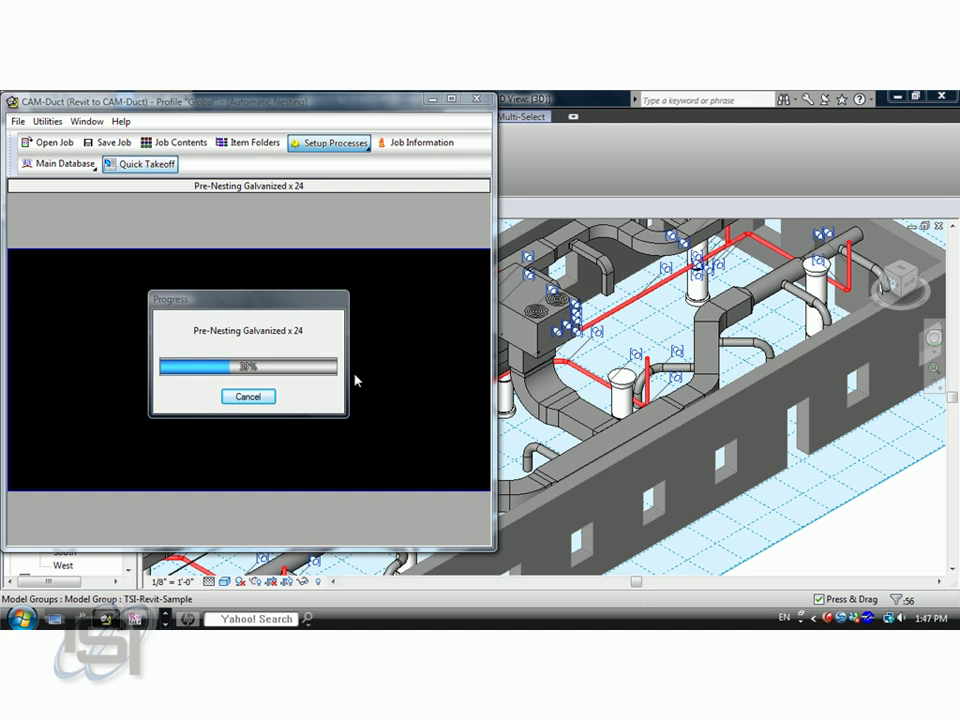
Switch to AutoCAD MEP and activate the plan viewport of Basic DemoPVC.dwt.
key("alt+Tab")
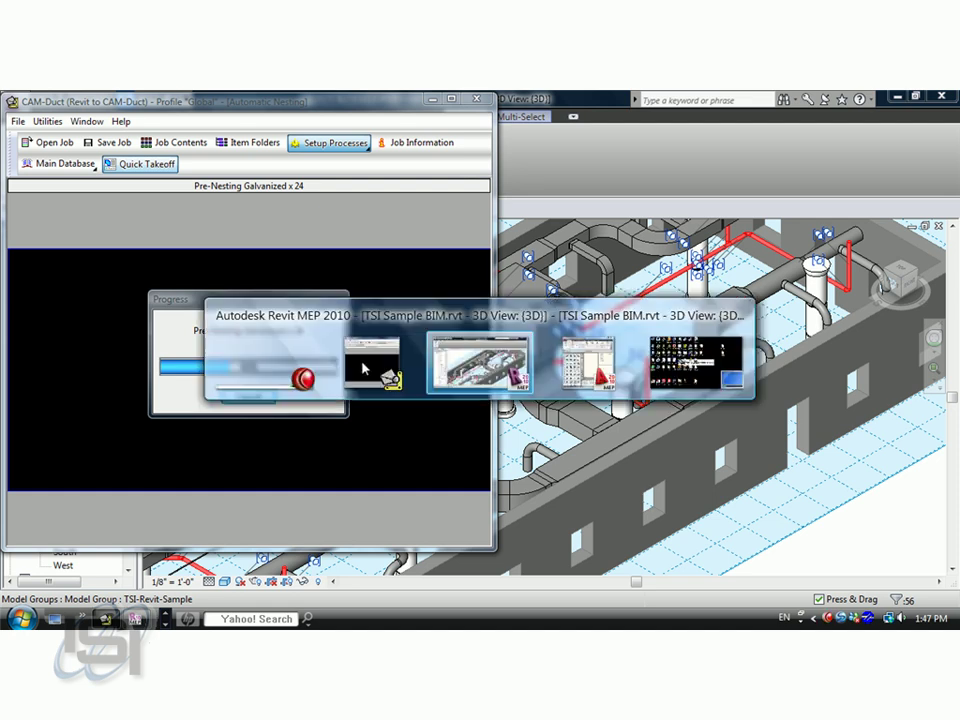
key("alt+Tab")
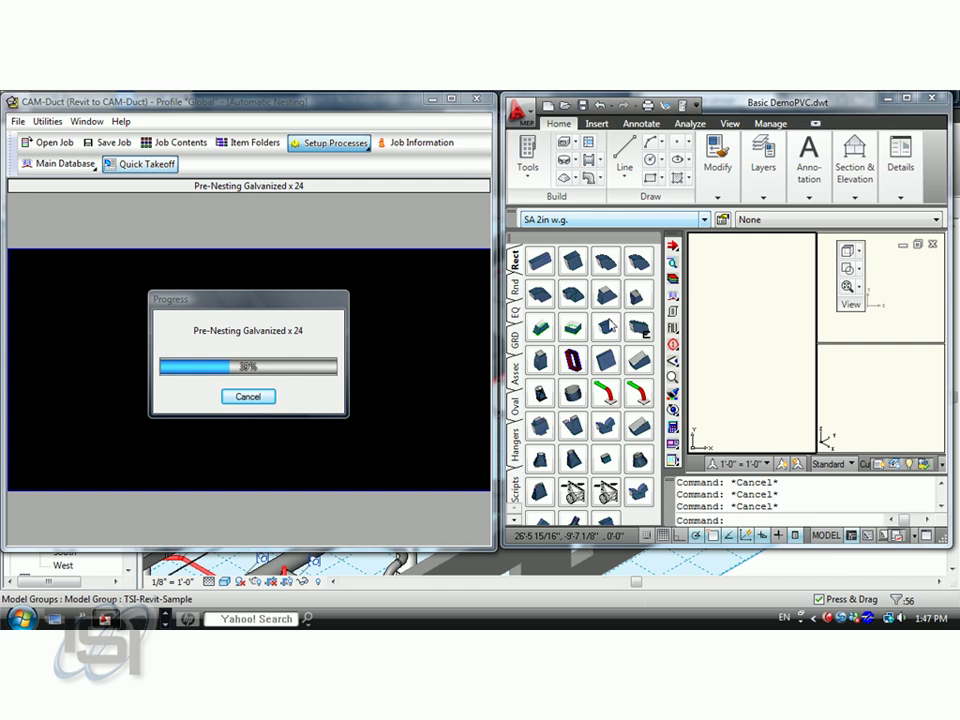
left_click(750, 328)
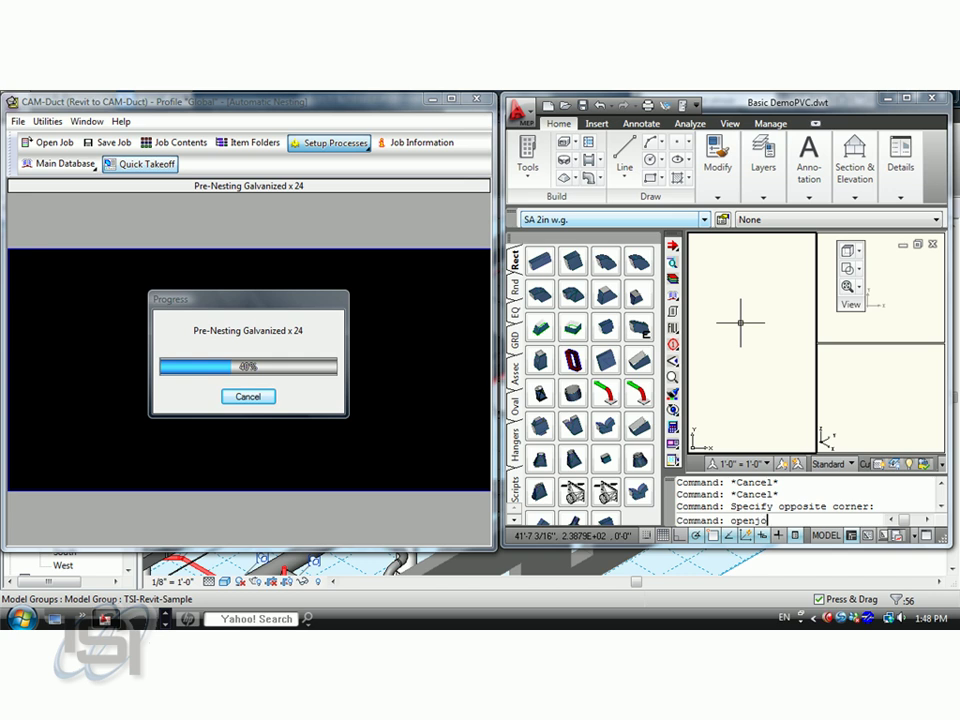
Run openjob and open Revit to CAM-Duct.MAJ from the MAP-Software > PM Shared > Projects folder on drive C.
key("Return")
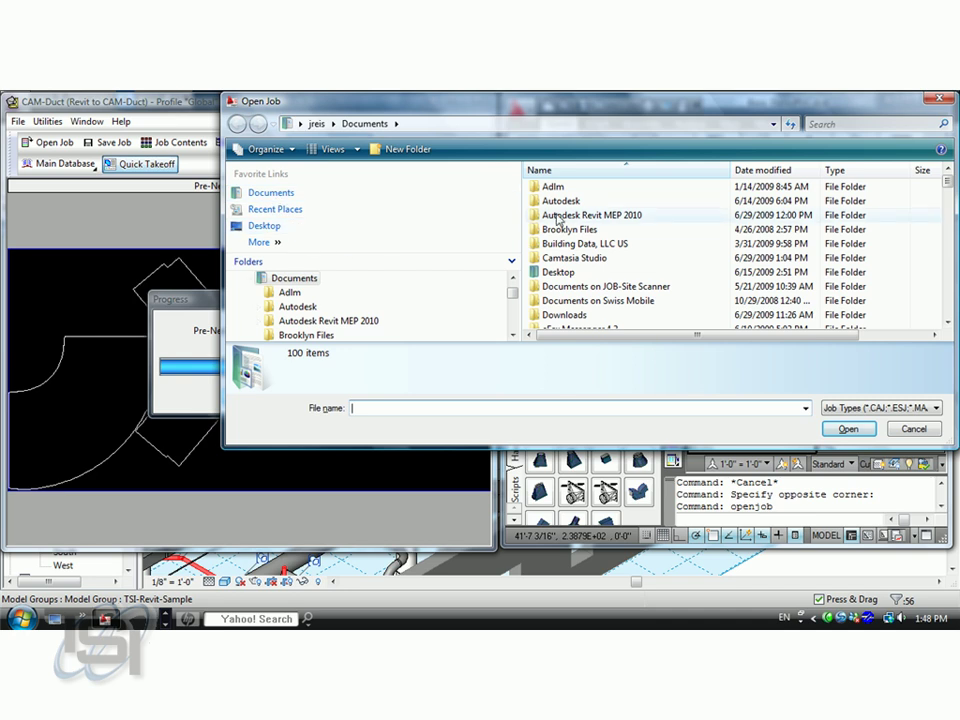
mouse_move(512, 293)
left_mouse_down()
mouse_move(512, 324)
mouse_move(512, 315)
left_mouse_up()
left_click(255, 335)
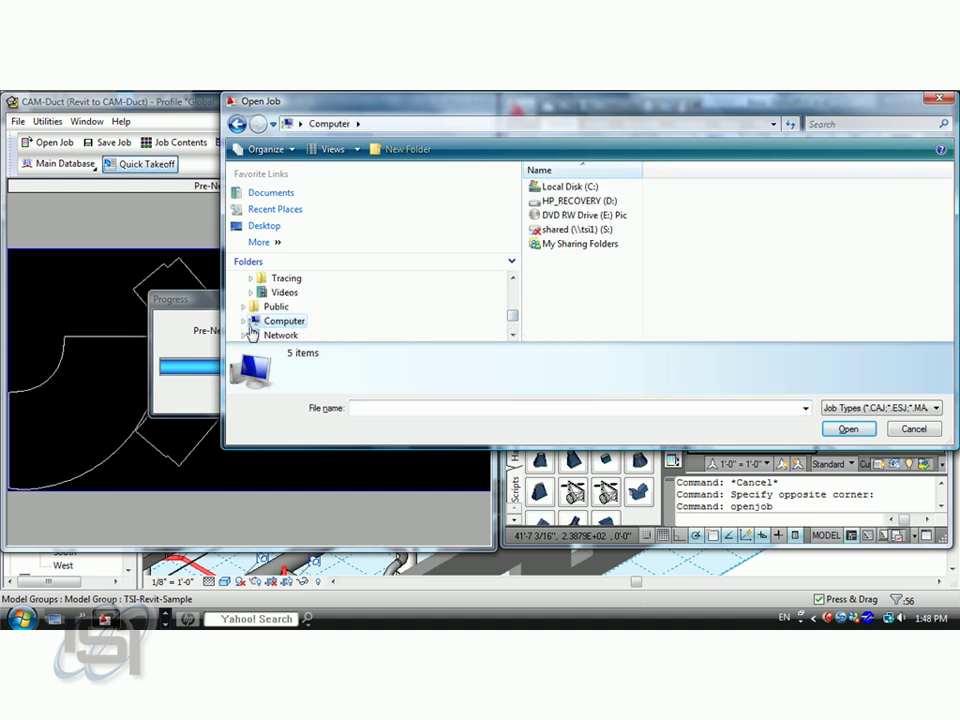
double_click(545, 187)
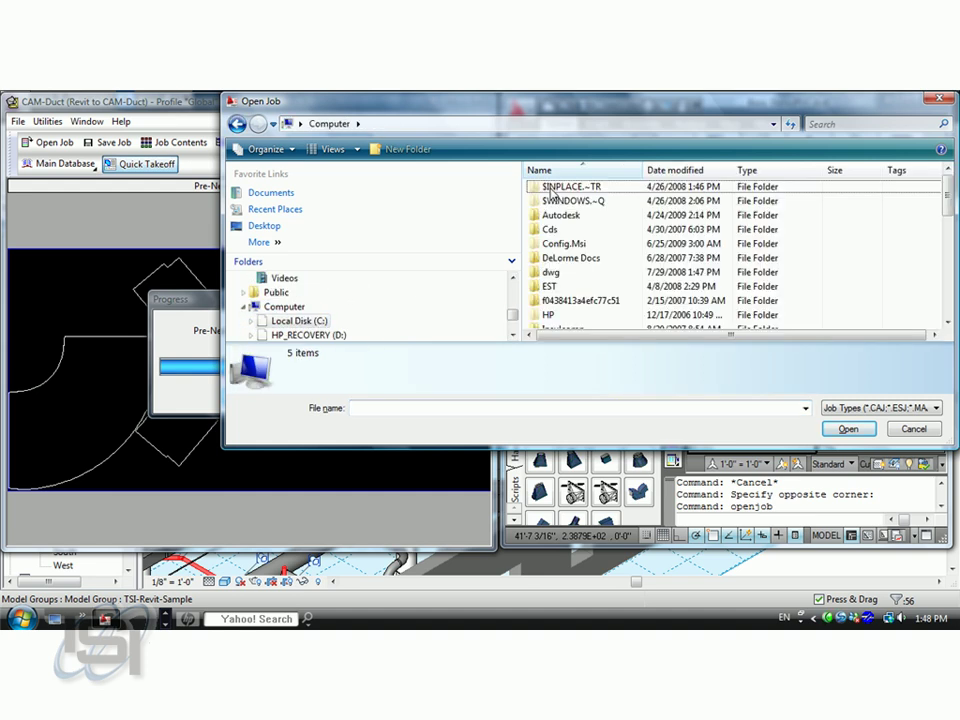
left_click(554, 262)
key("m")
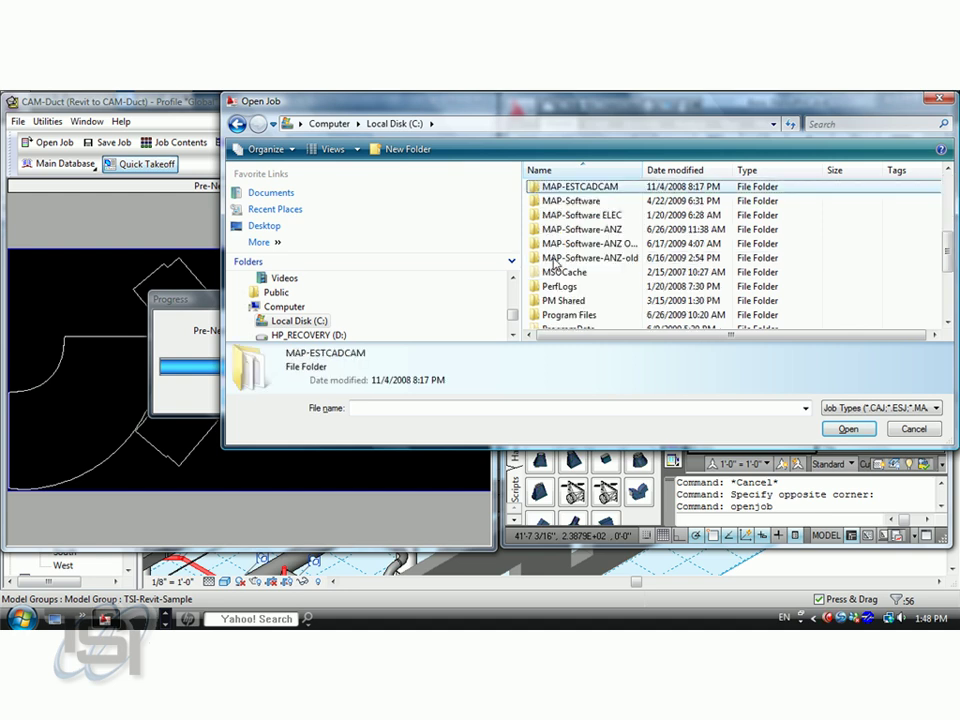
double_click(567, 204)
double_click(556, 229)
left_click(556, 243)
scroll(556, 247, "down", 5)
type("p")
double_click(558, 230)
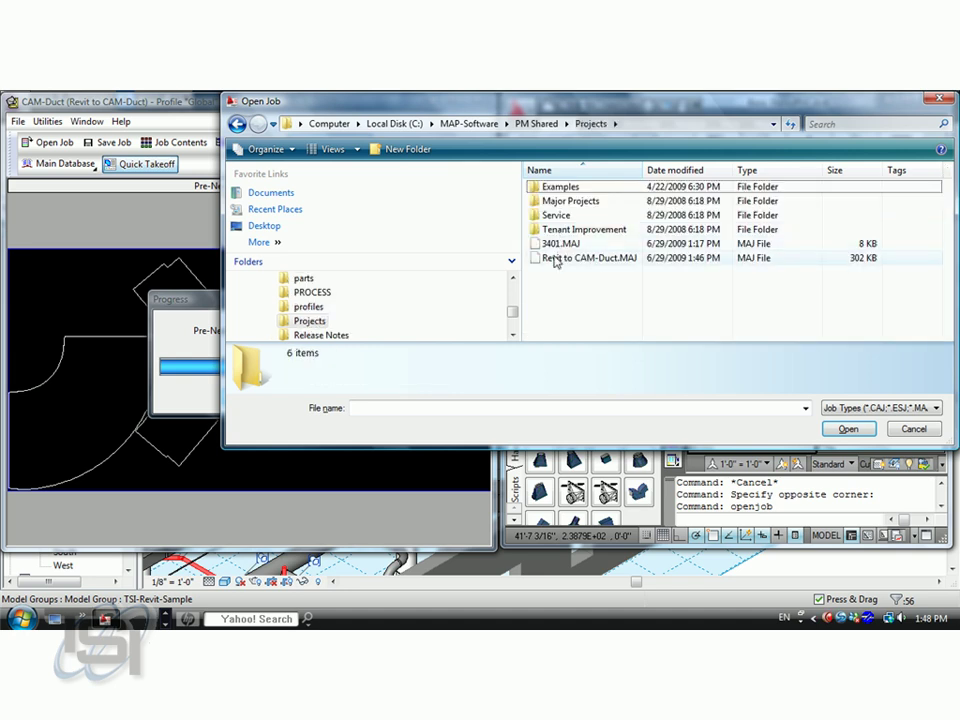
left_click(560, 258)
left_click(846, 429)
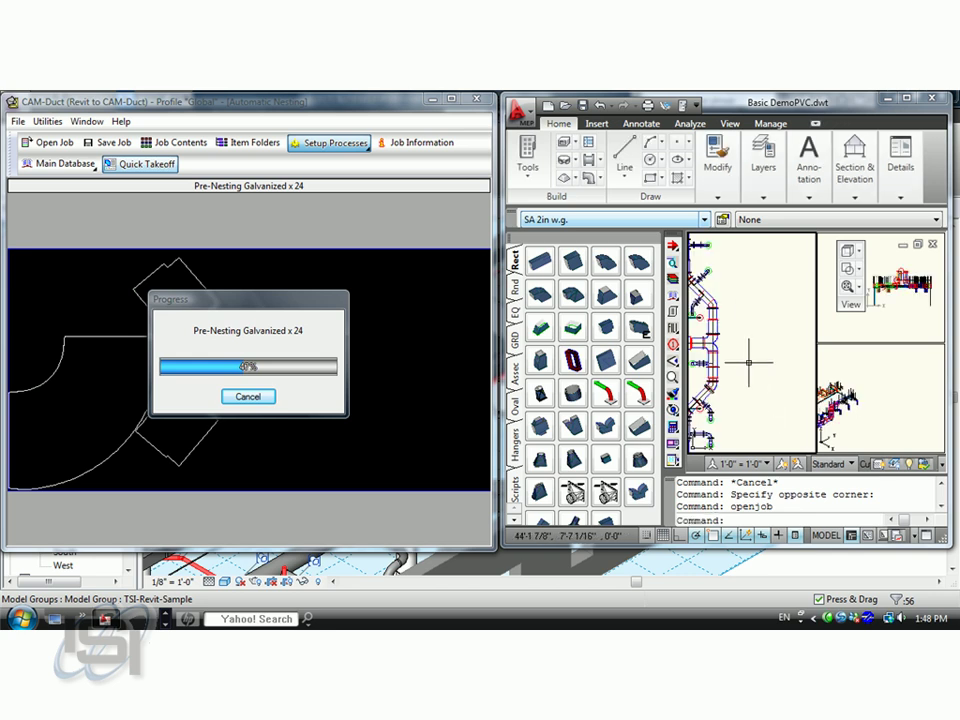
Bring the imported ductwork into the plan viewport and widen the AutoCAD MEP window over CAM-Duct.
middle_click_drag(746, 364, 784, 367)
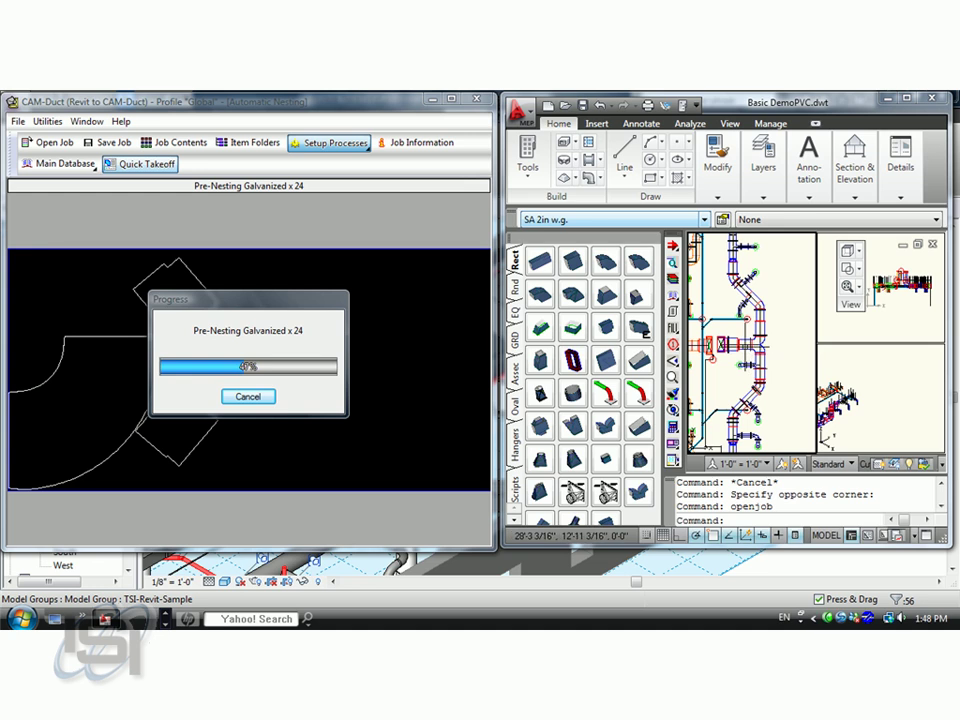
scroll(814, 383, "up", 2)
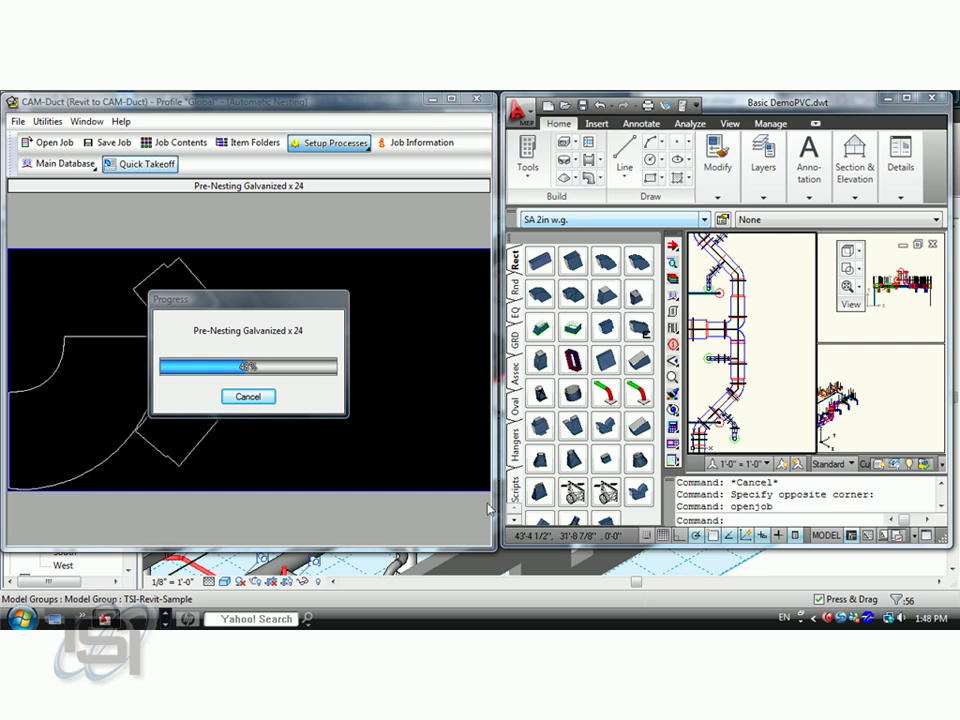
left_click_drag(504, 547, 277, 558)
left_click_drag(277, 380, 243, 380)
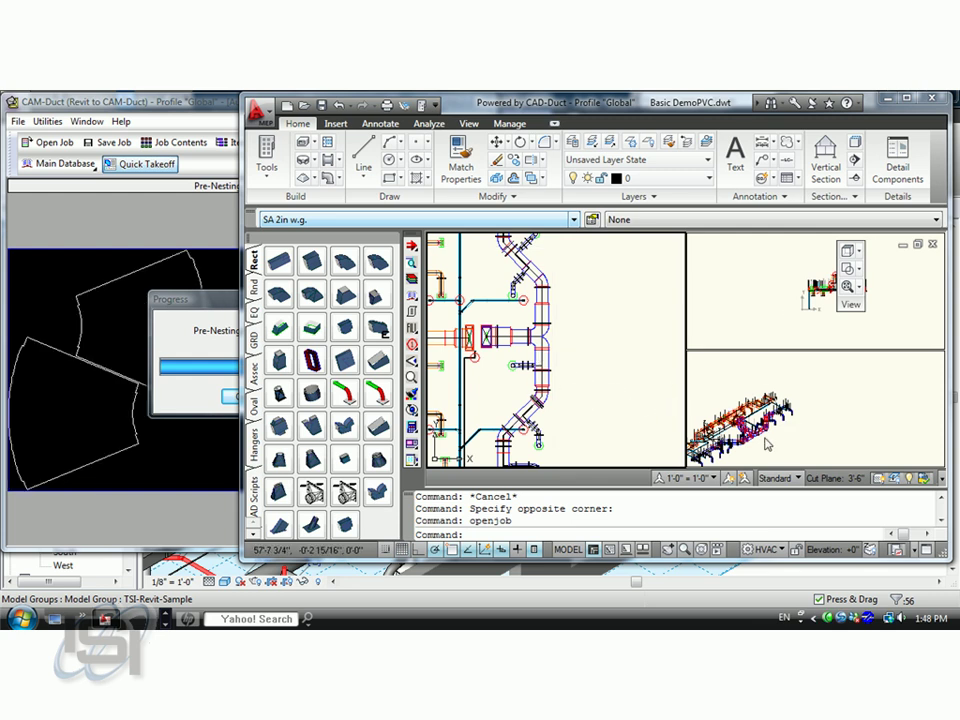
Run costbd on the blue supply duct's radius elbow in the isometric viewport and check its gross item cost.
scroll(760, 375, "up", 3)
scroll(815, 408, "up", 3)
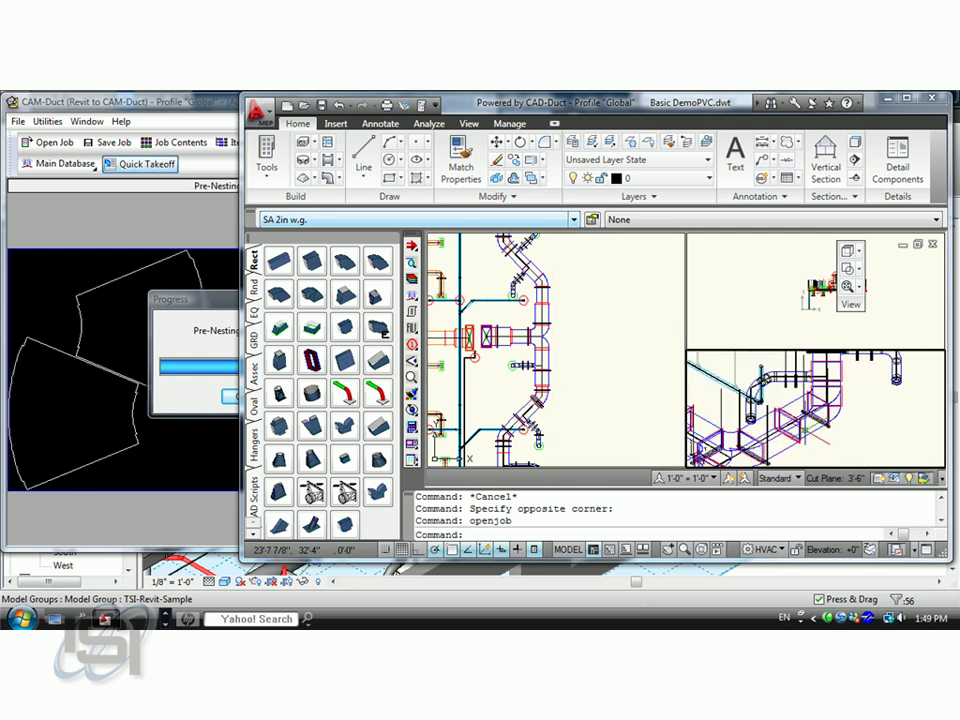
scroll(850, 414, "up", 3)
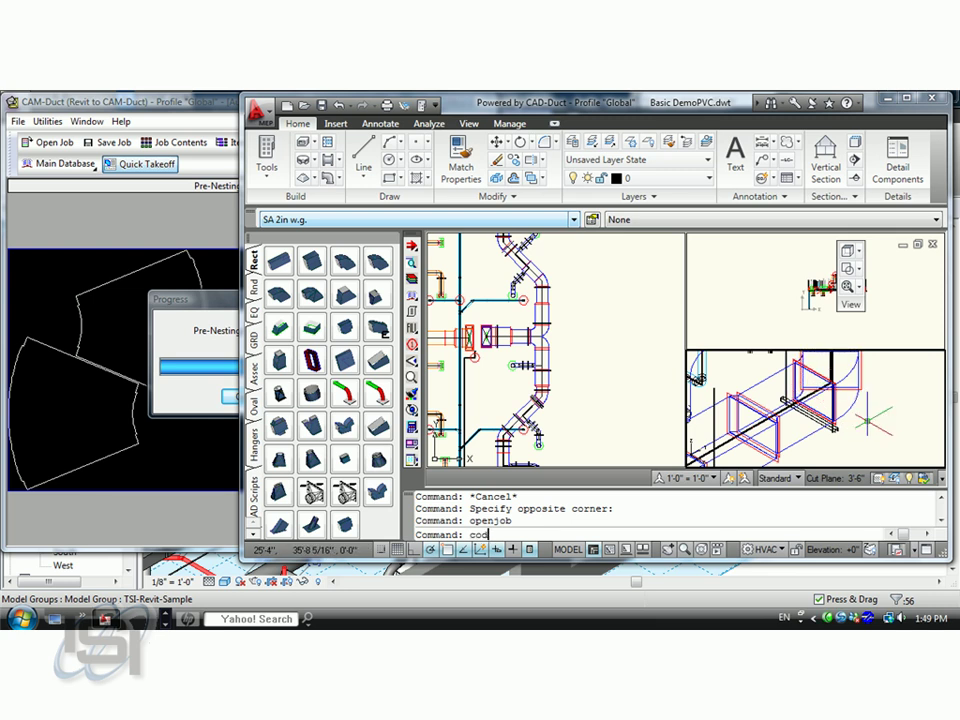
type("d")
key("Return")
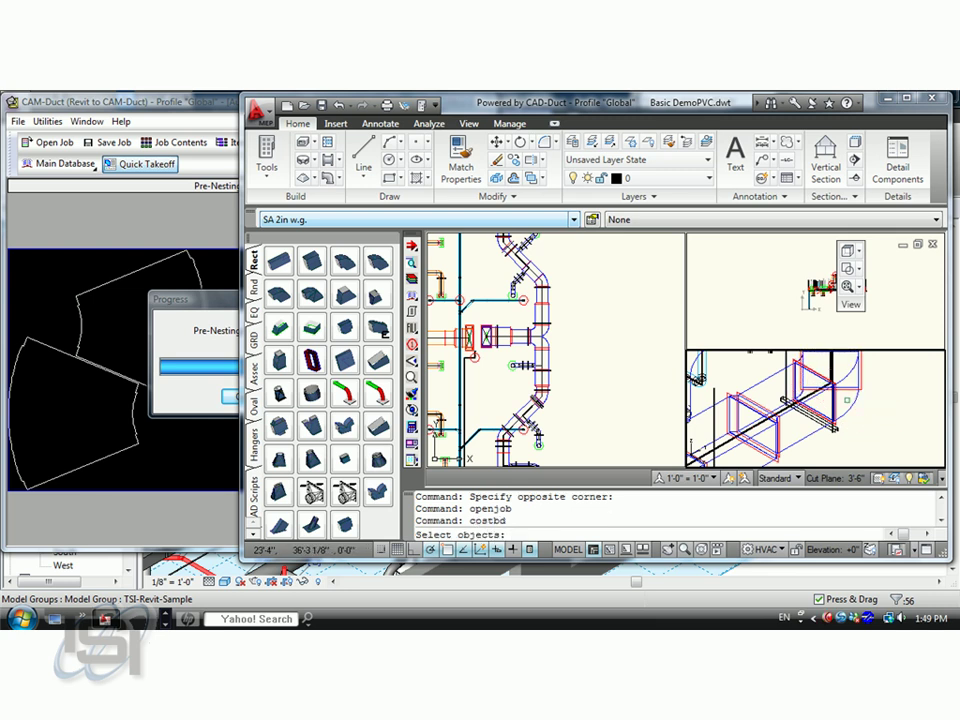
left_click(848, 410)
key("Return")
left_click(160, 205)
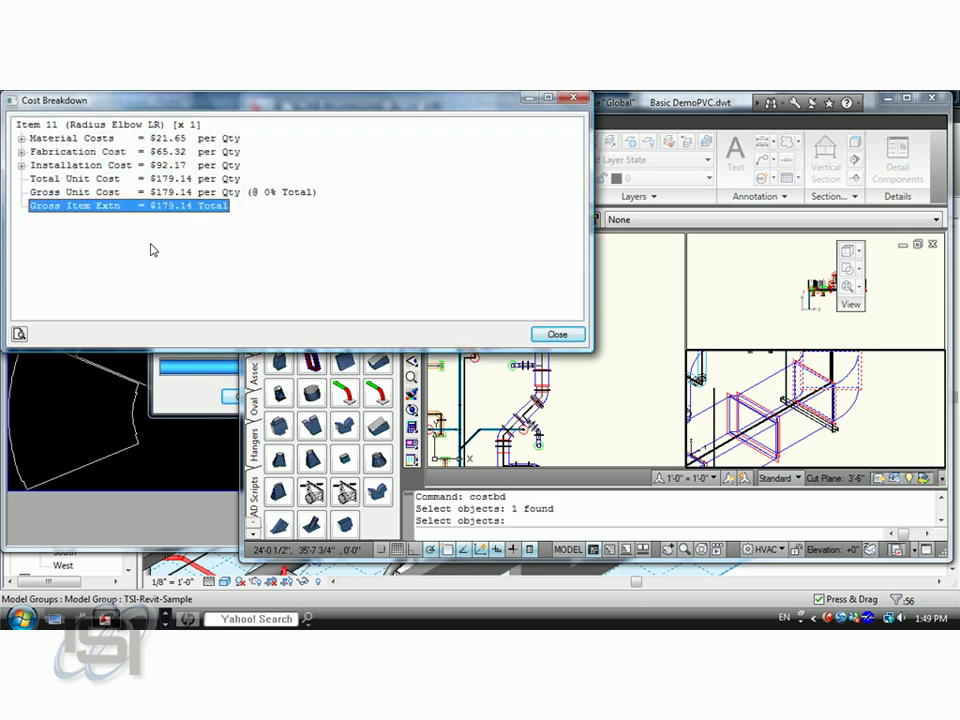
Examine the elbow's material, ancillary, connector and TDC cost details, and close the cost breakdown.
left_click(21, 138)
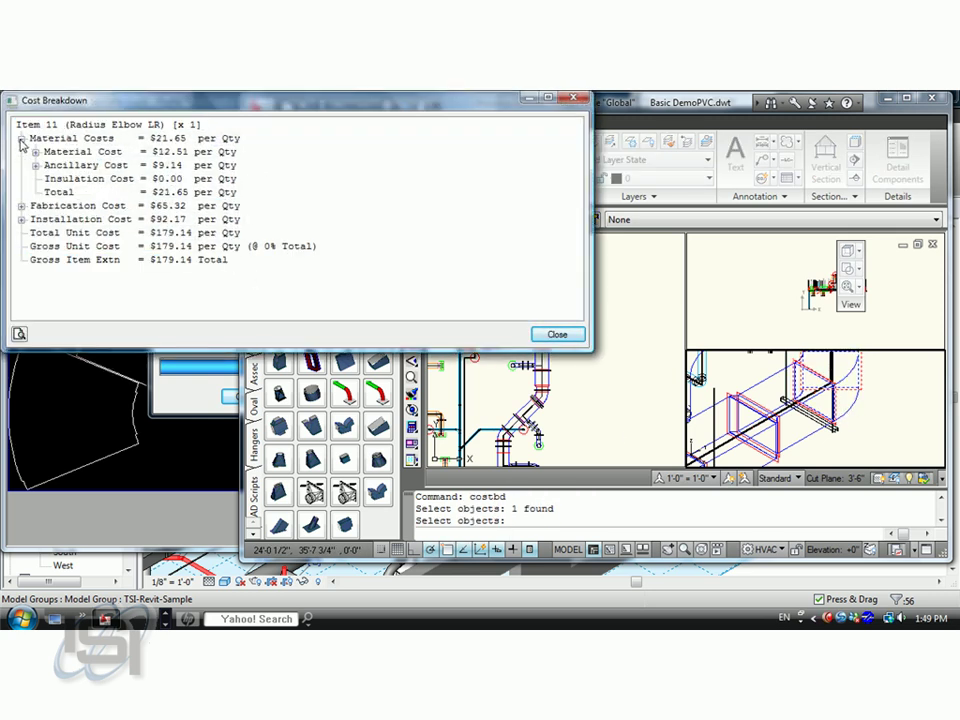
left_click(35, 151)
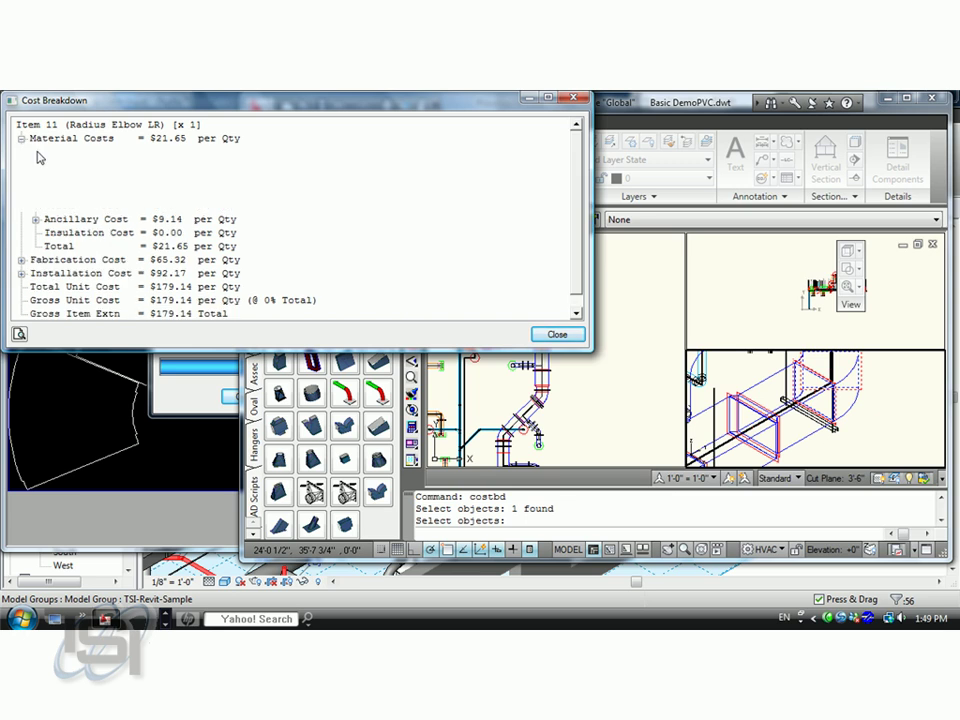
left_click(35, 219)
left_click(49, 232)
left_click(63, 246)
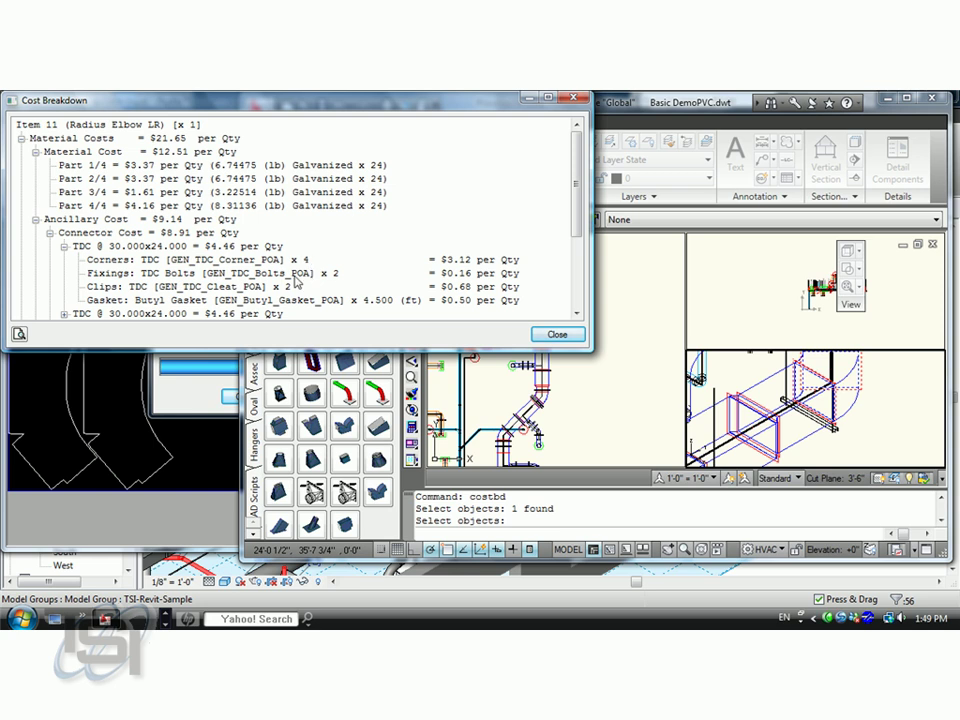
left_click(577, 313)
scroll(577, 313, "down", 3)
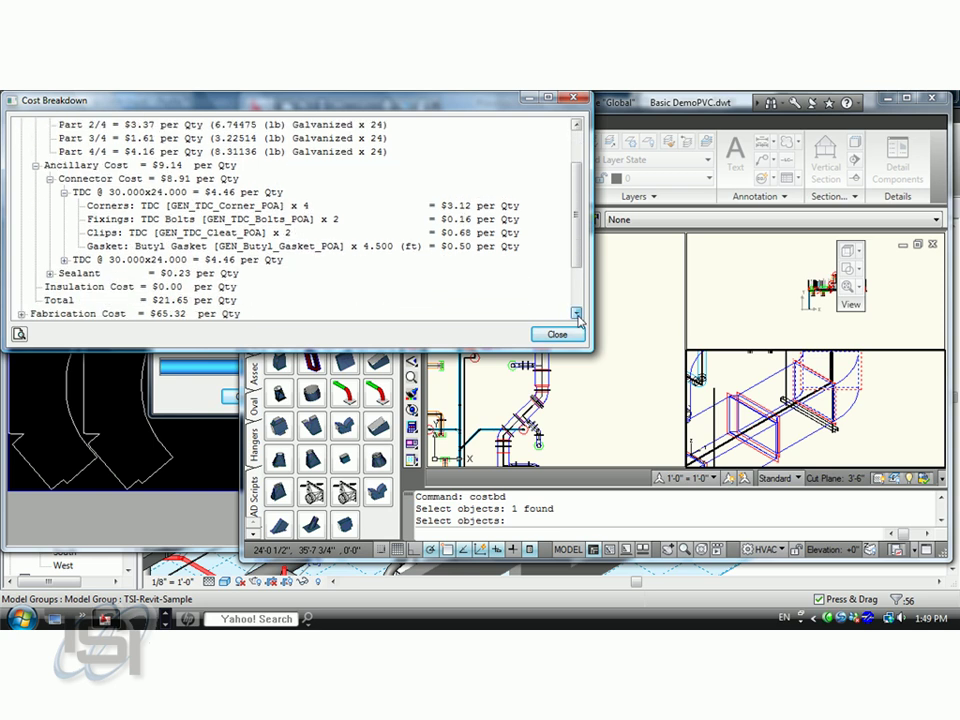
left_click(557, 335)
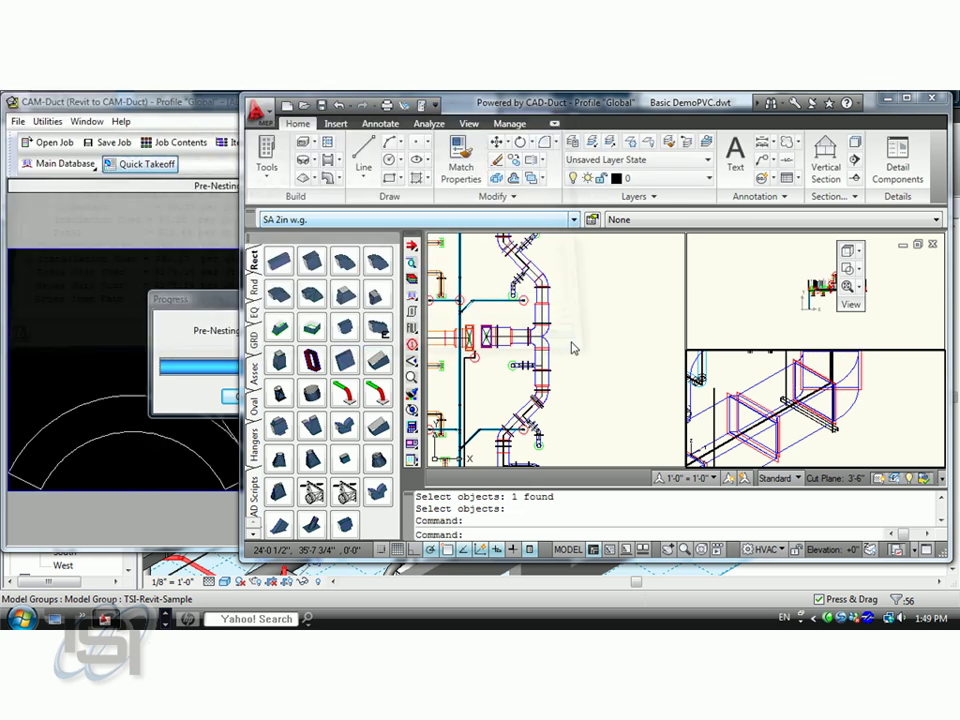
Cancel the stray selection window and run costbd on the red handwheel valve in the isometric viewport.
left_click(731, 377)
scroll(731, 377, "down", 4)
middle_click_drag(731, 377, 846, 390)
middle_click_drag(760, 388, 865, 410)
middle_click_drag(724, 377, 771, 400)
scroll(770, 399, "up", 5)
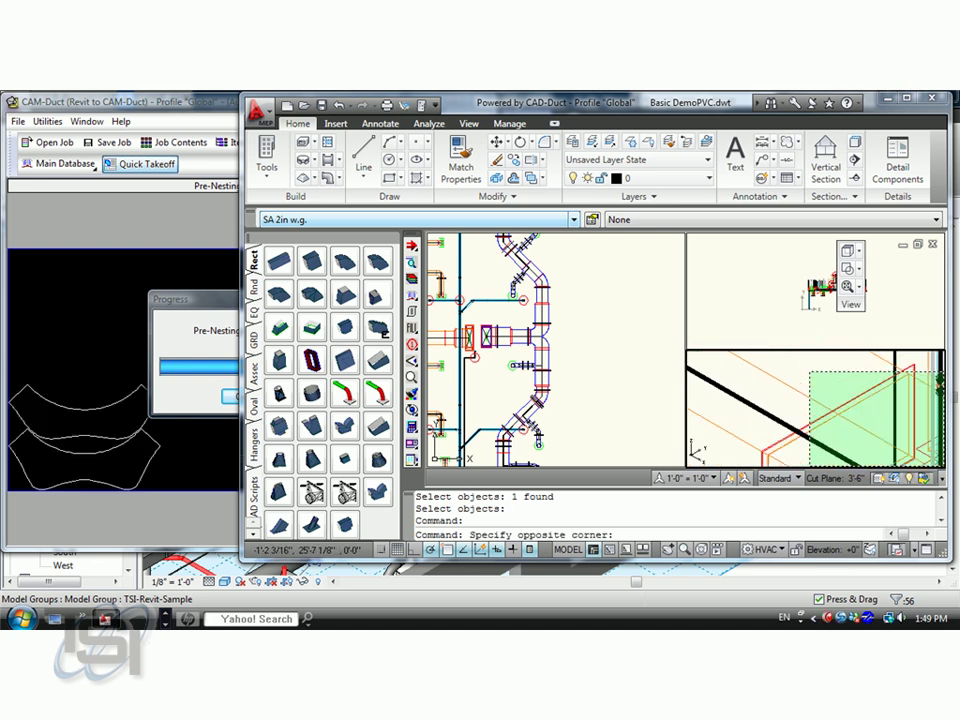
key("Escape")
key("Escape")
scroll(704, 378, "up", 2)
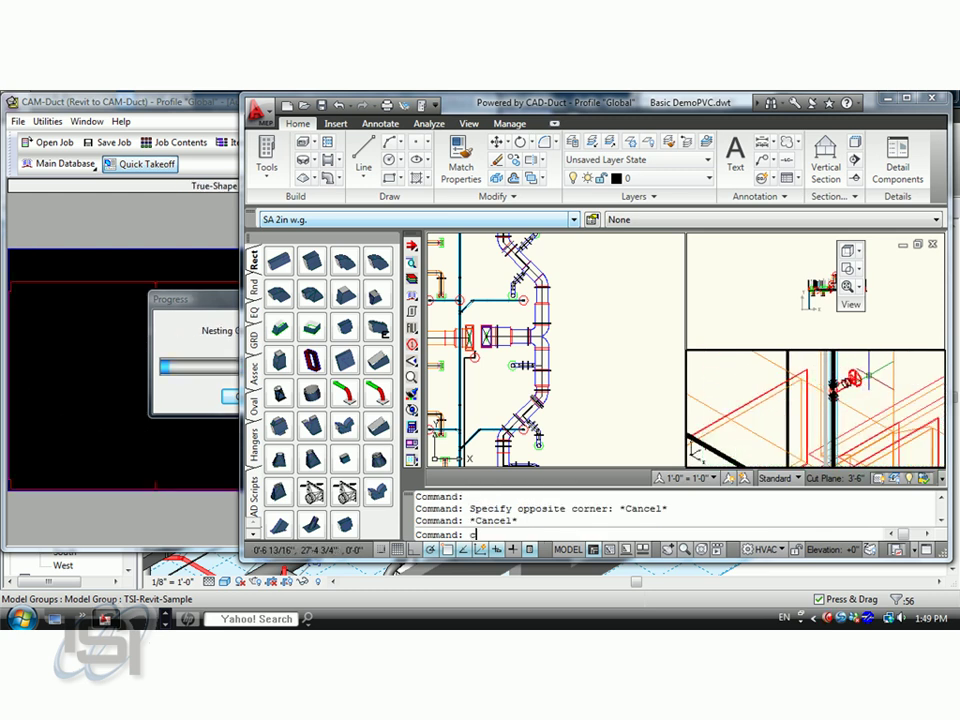
type("costbd")
key("Return")
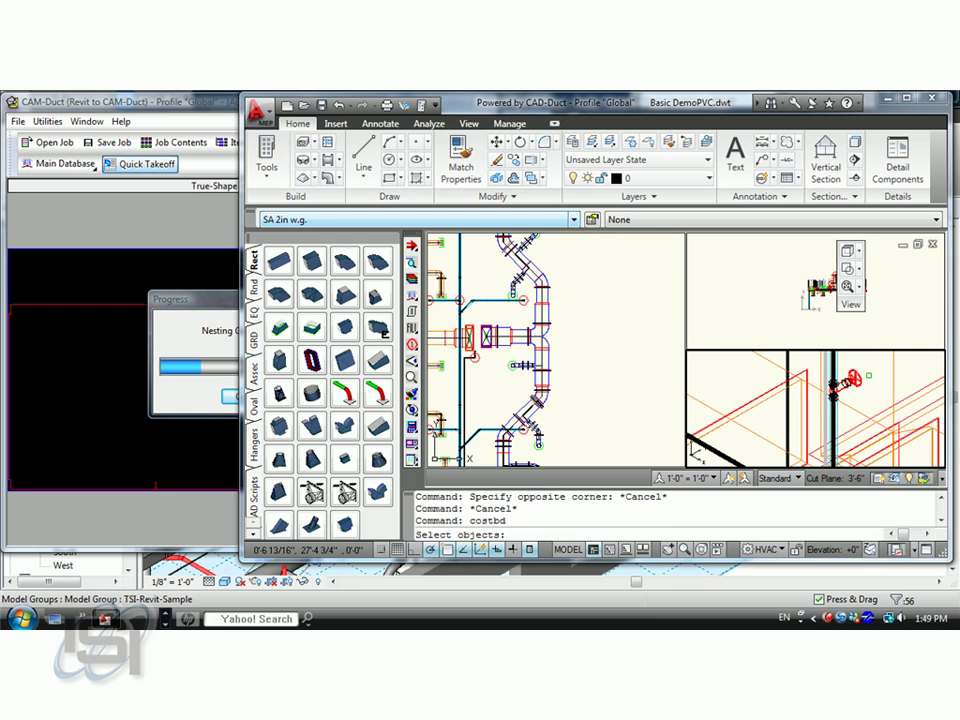
left_click(855, 379)
key("Return")
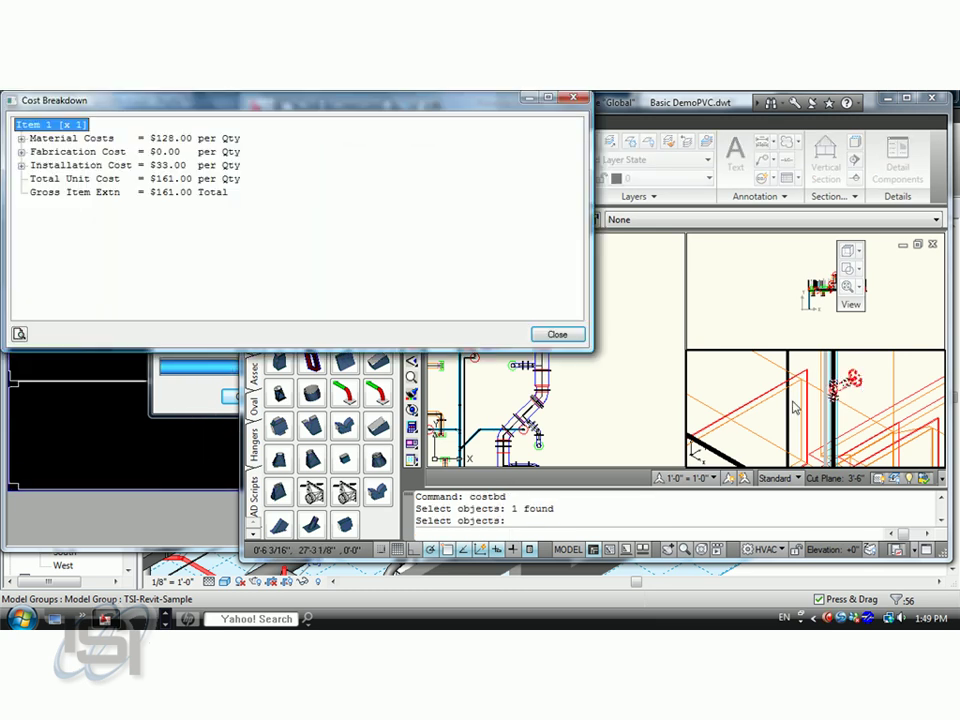
Review the valve's gross item cost, price list source and installation cost details, and close the breakdown.
left_click(163, 193)
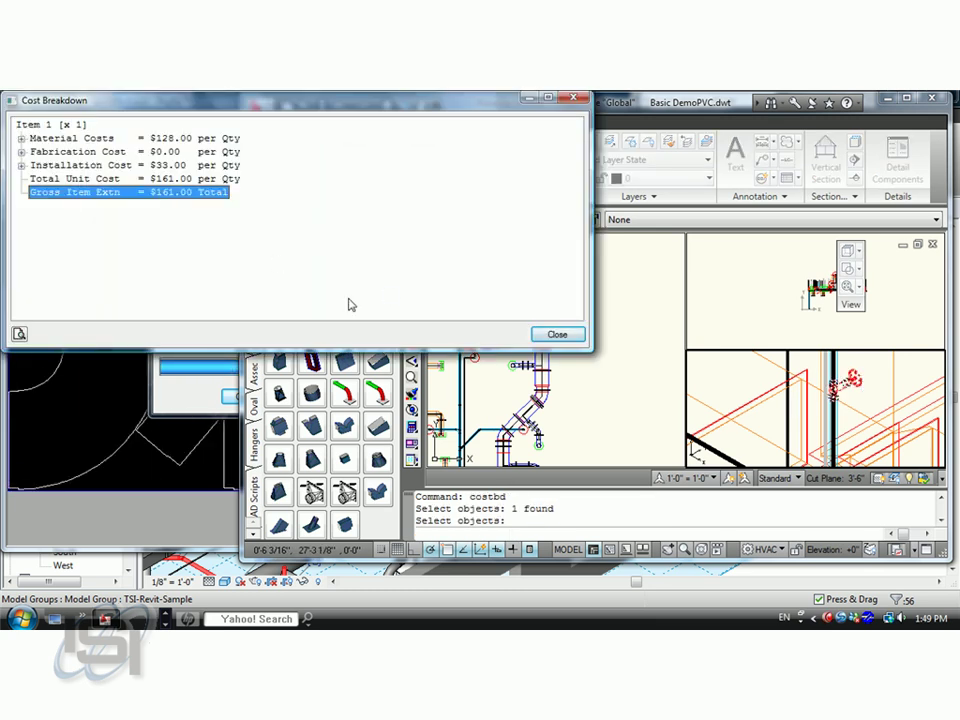
left_click(21, 138)
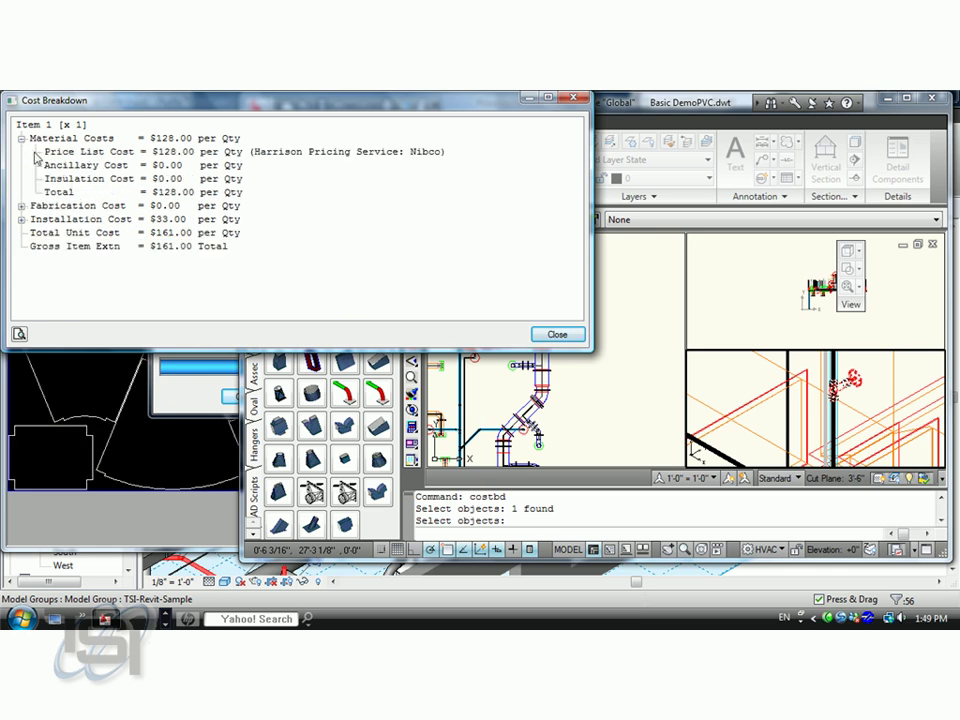
left_click(216, 152)
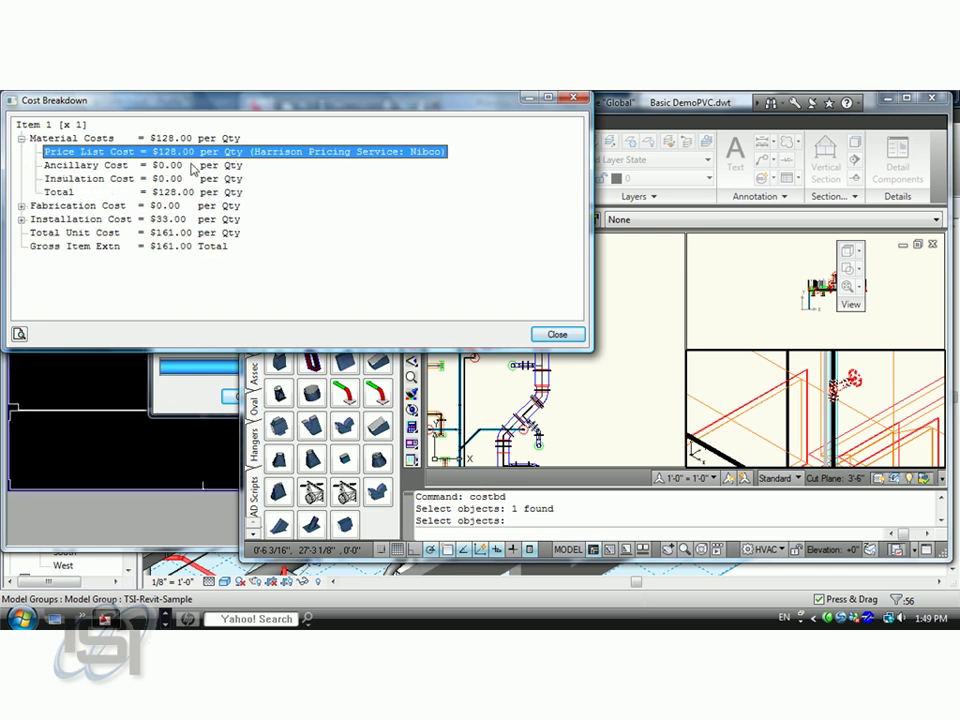
left_click(21, 219)
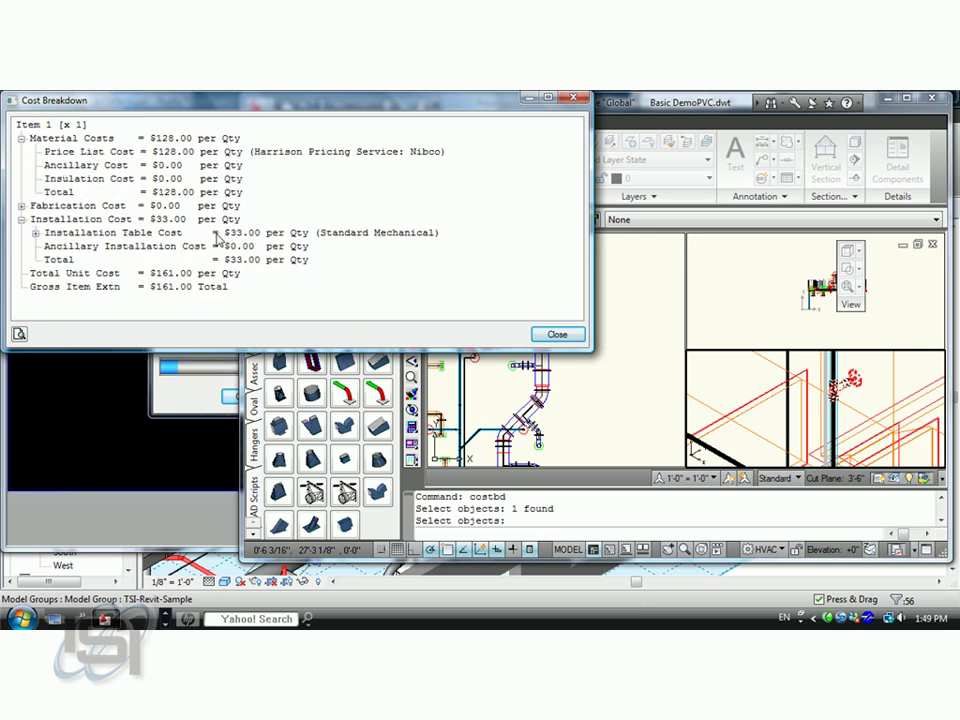
left_click(557, 335)
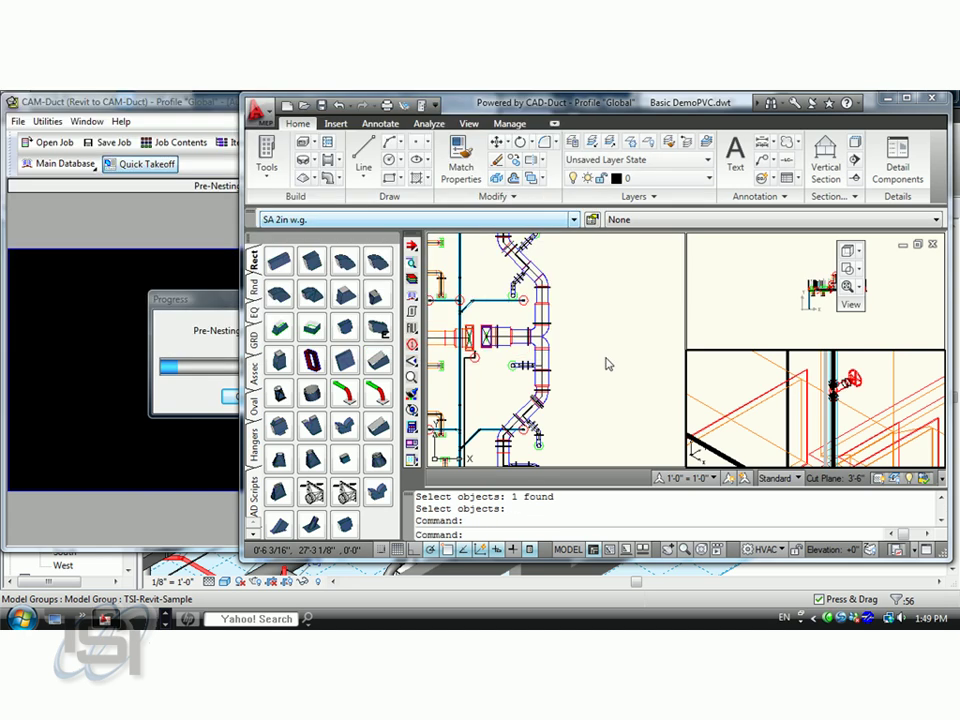
Examine the valve body and its pipe connections close up in the isometric viewport.
scroll(852, 382, "down", 4)
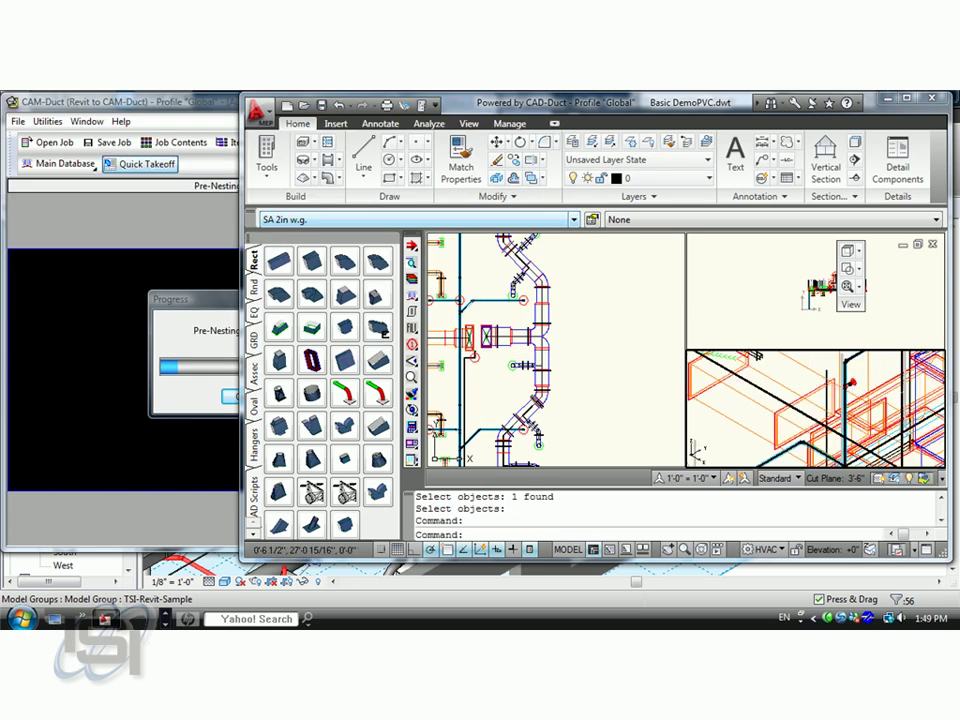
scroll(846, 384, "up", 8)
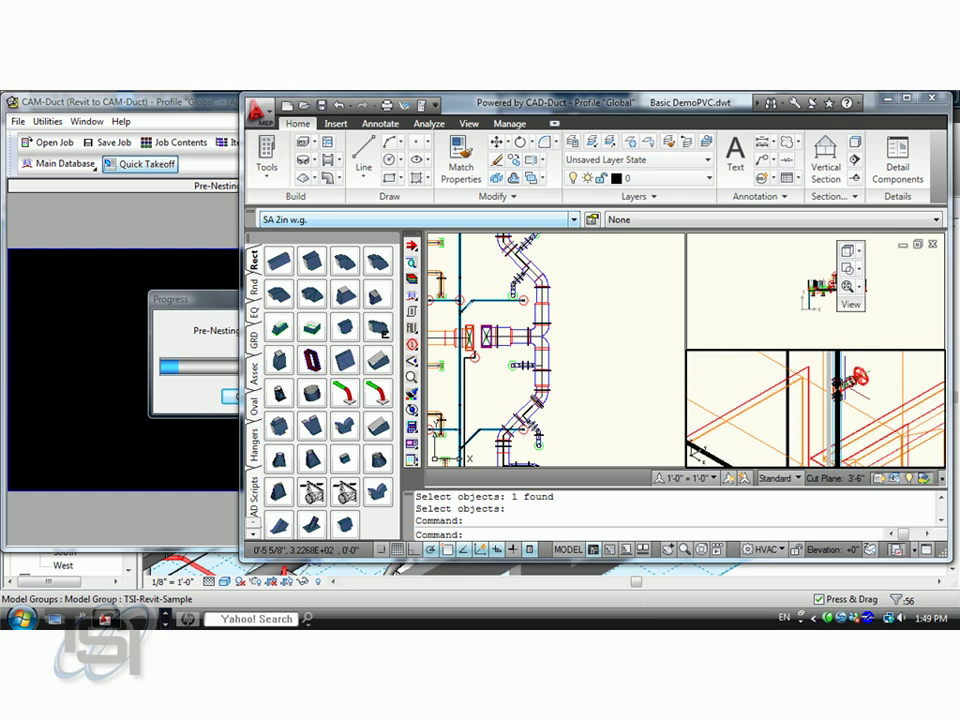
scroll(846, 384, "up", 2)
middle_click_drag(846, 384, 858, 394)
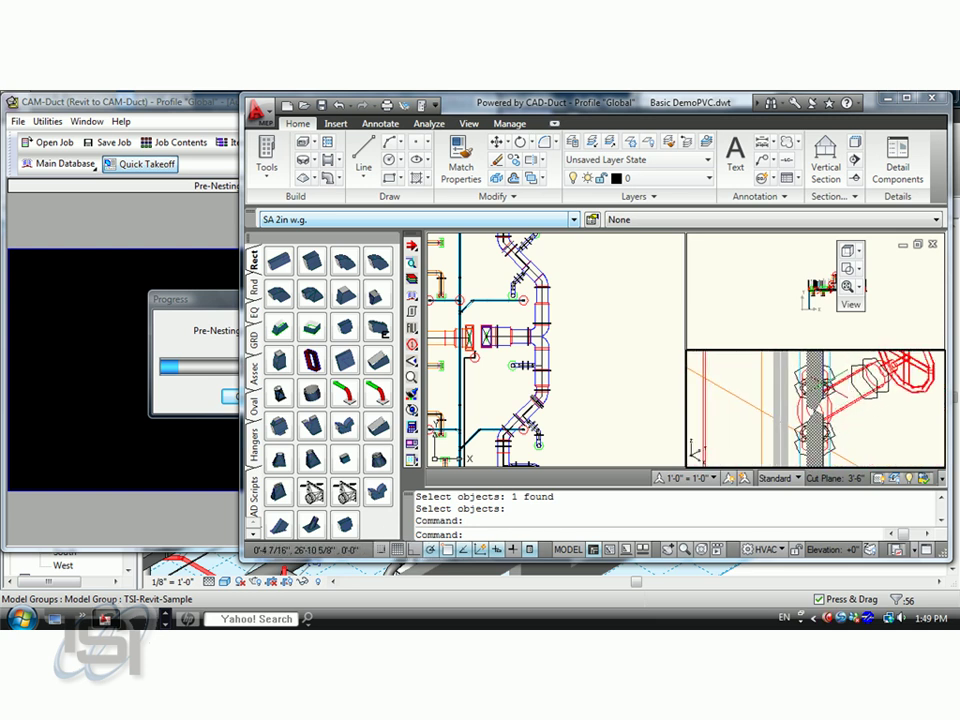
mouse_move(836, 374)
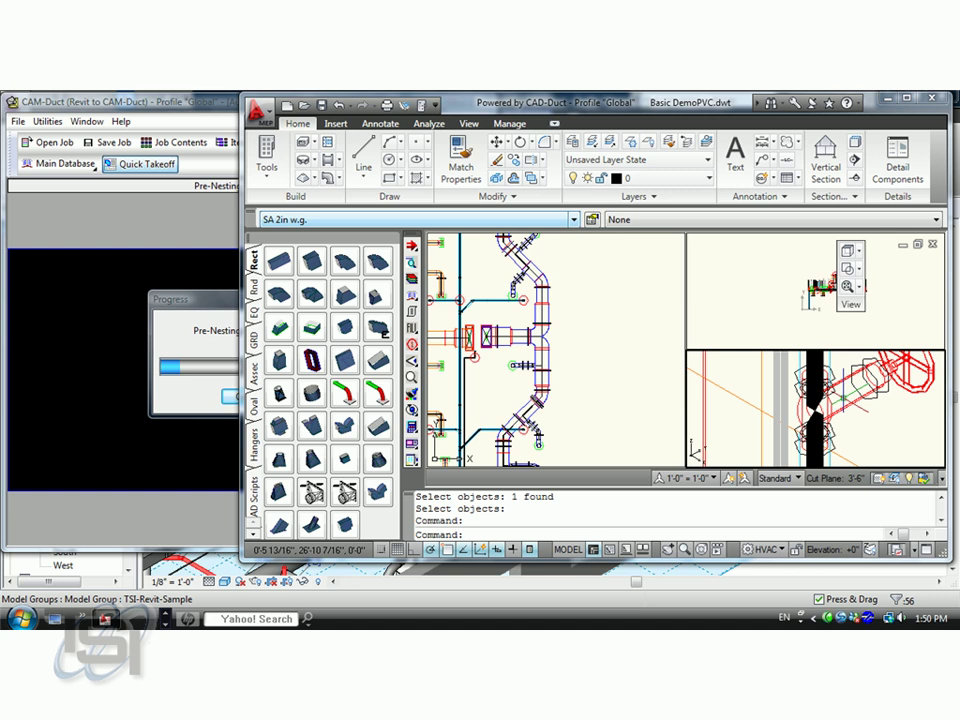
Show the complete duct and pipe layout centred in the plan viewport.
left_click(641, 373)
scroll(641, 373, "down", 5)
middle_click_drag(634, 360, 641, 348)
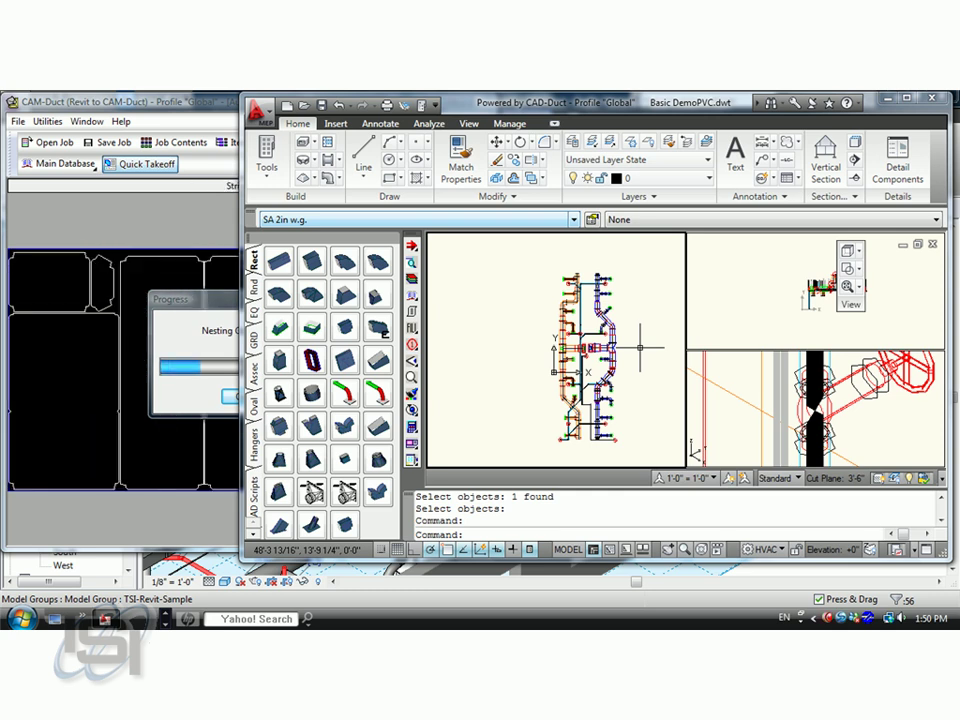
Switch to CAM-Duct, dismiss the completed batch process report and show the job's nests in an enlarged window.
left_click(220, 108)
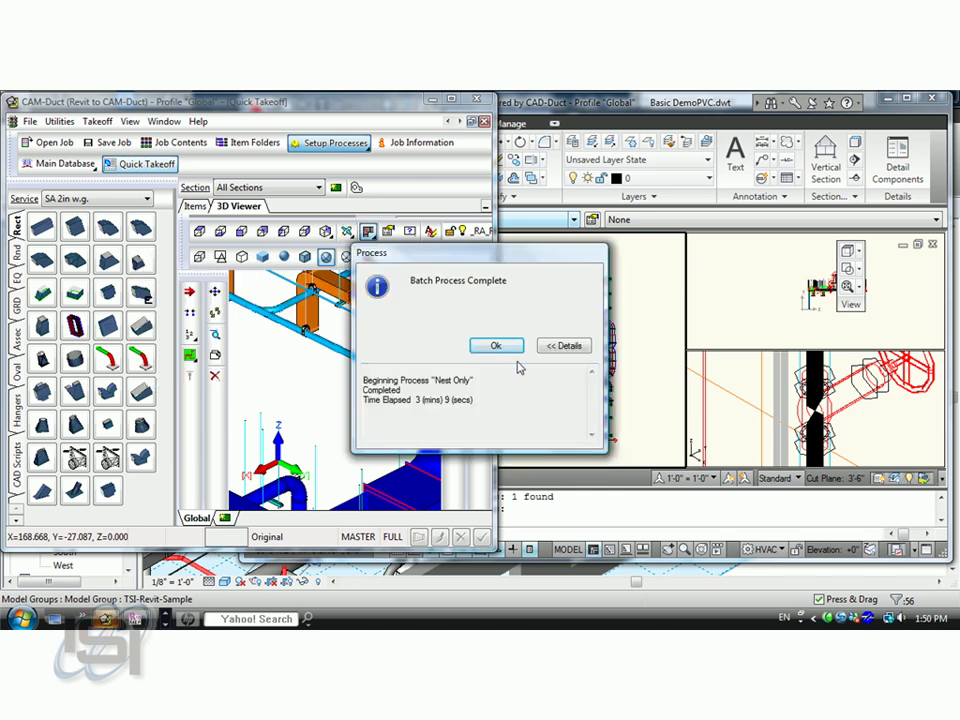
left_click(495, 345)
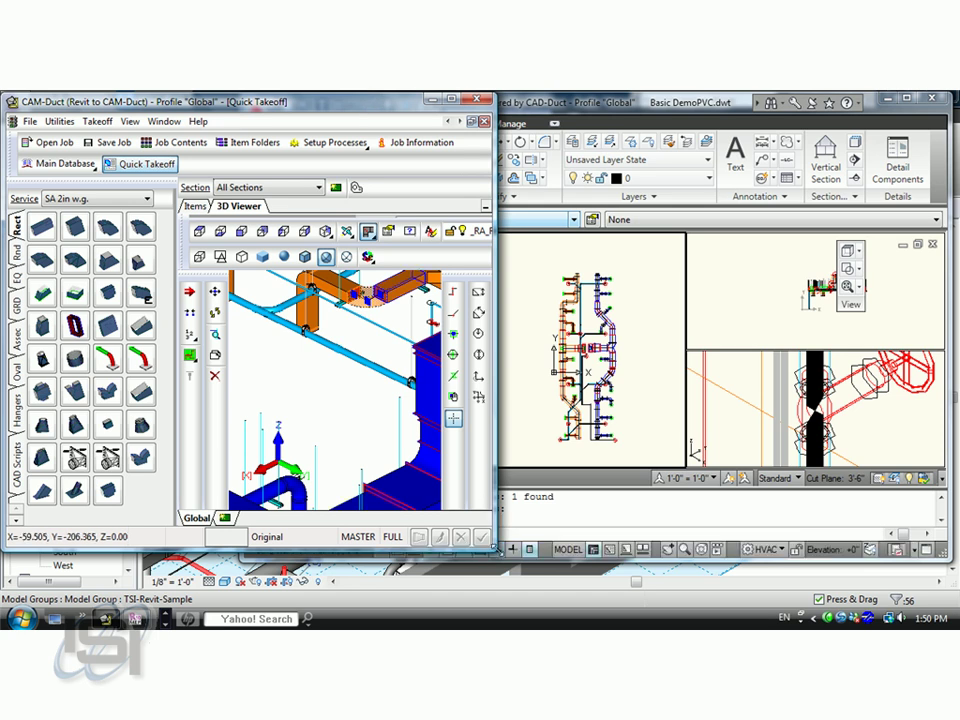
left_click_drag(496, 550, 700, 537)
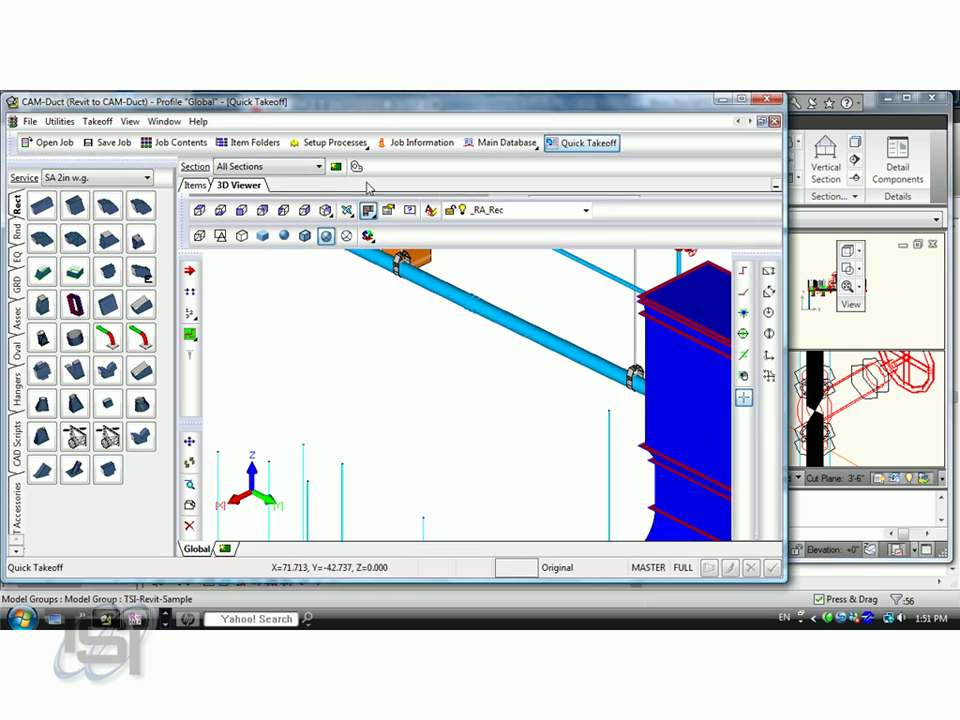
left_click(180, 142)
left_click(60, 167)
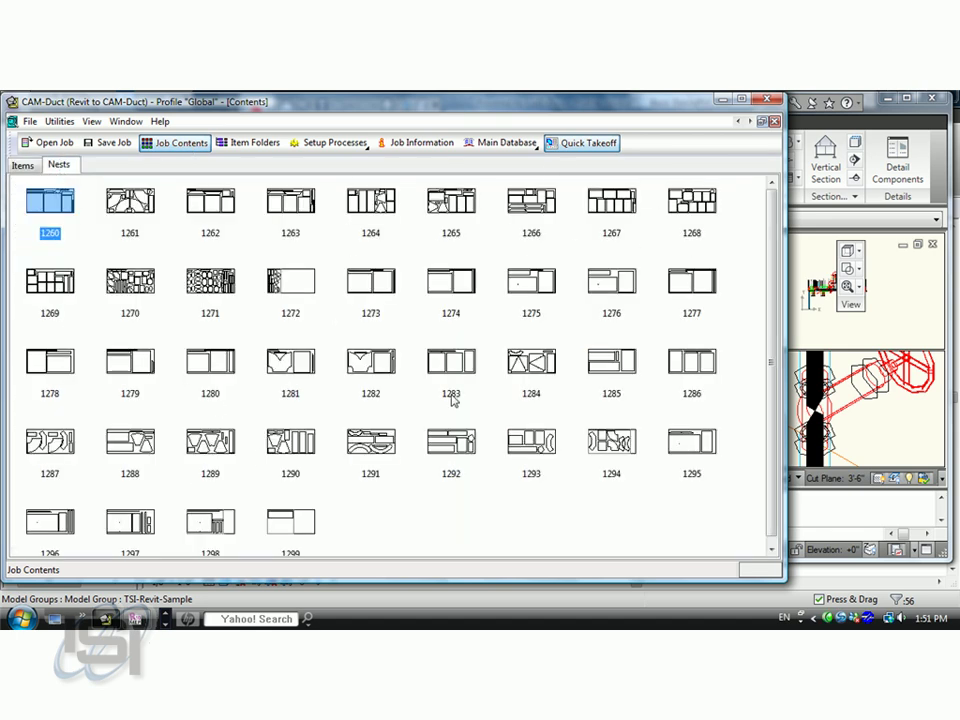
Generate the NC code for nest 1271 and run its cutting path simulation through to the end in the NC Reader.
left_click(208, 284)
right_click(207, 285)
mouse_move(235, 315)
left_click(388, 316)
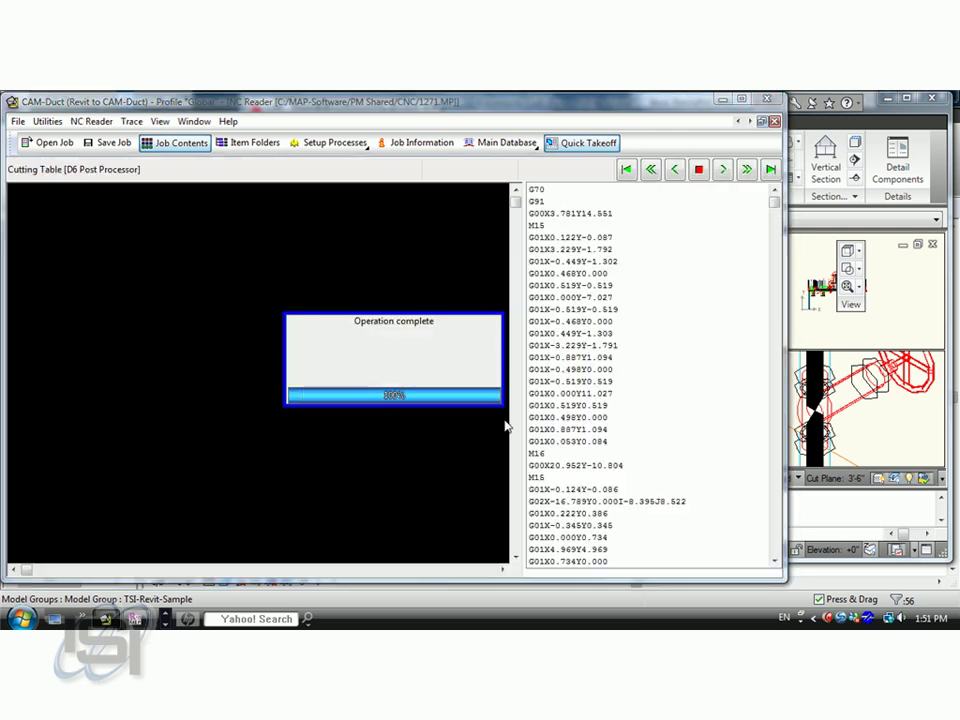
left_click(746, 170)
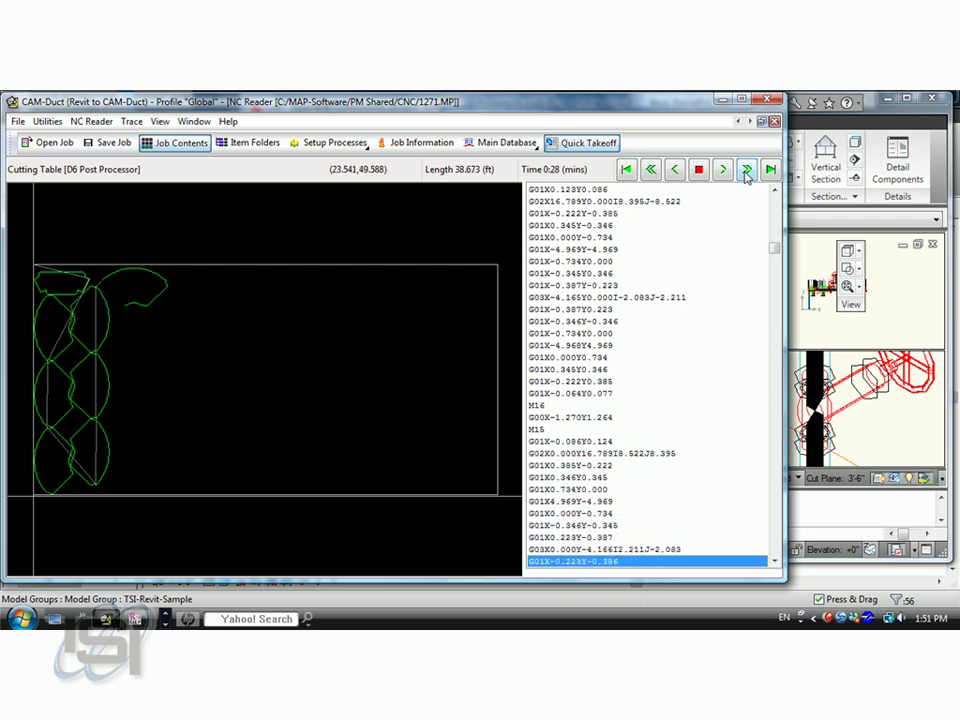
left_click(771, 174)
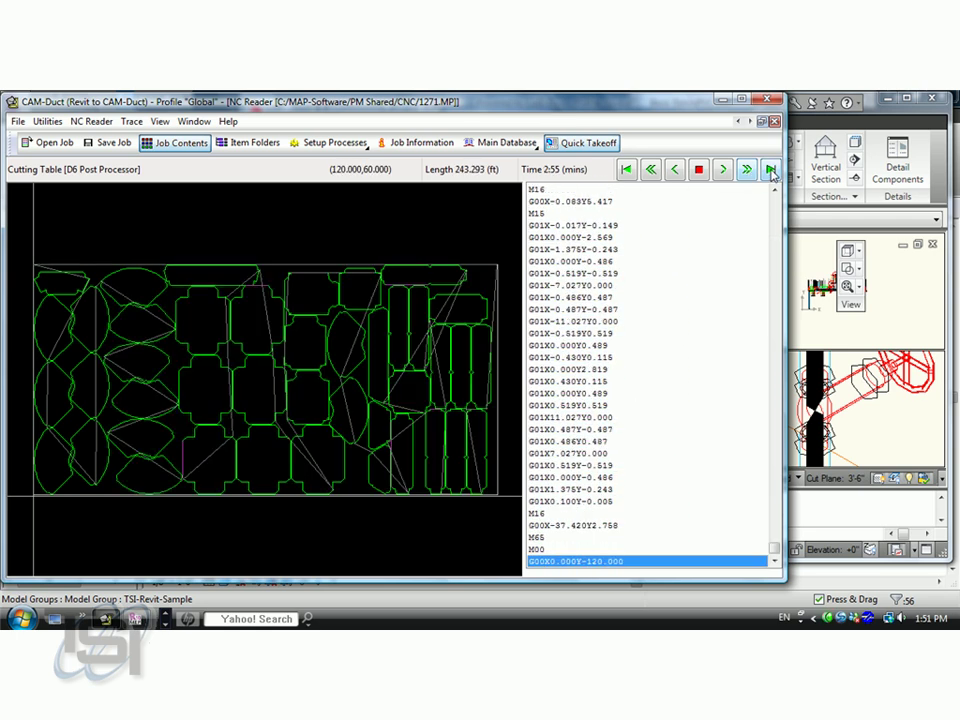